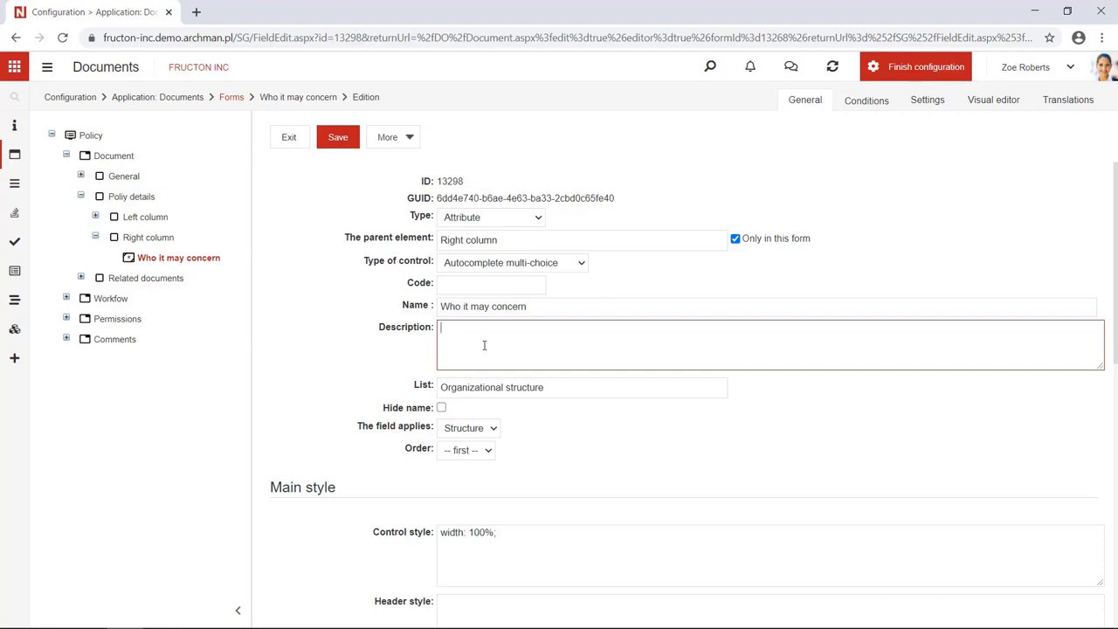
Save the Who it may concern field, then define its data set as a Related list with Simple name as the value column and save.
left_click(342, 142)
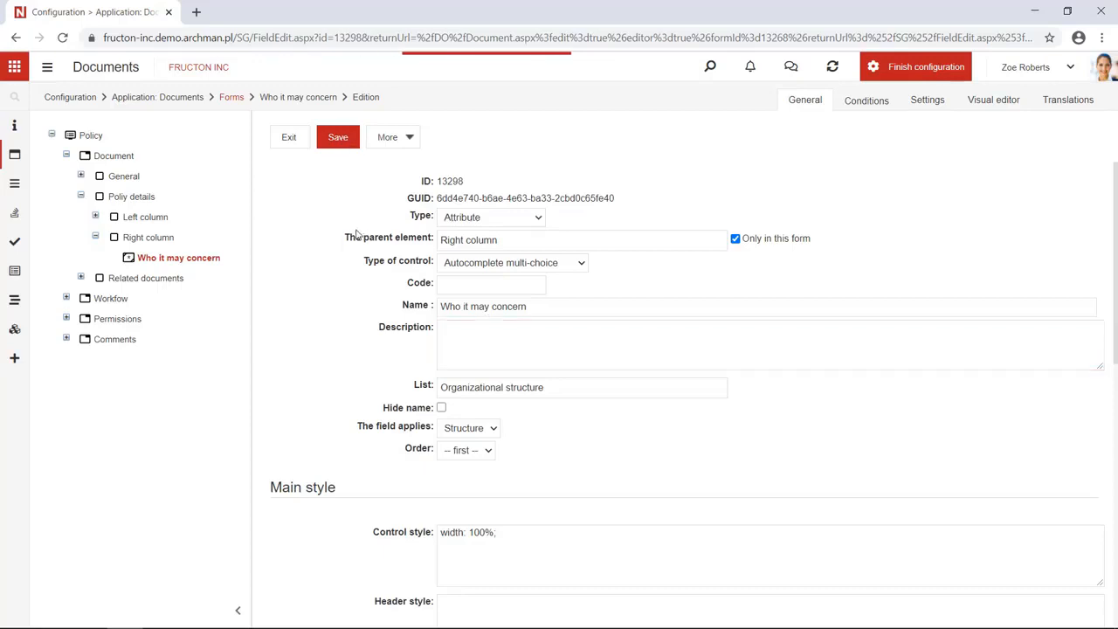
left_click(869, 103)
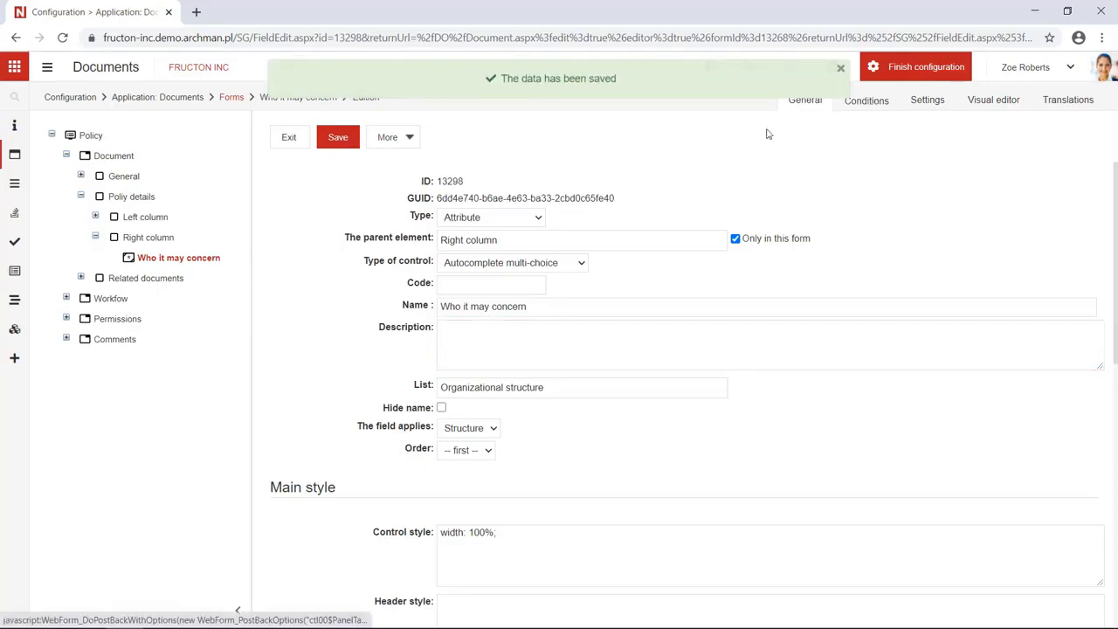
left_click(348, 225)
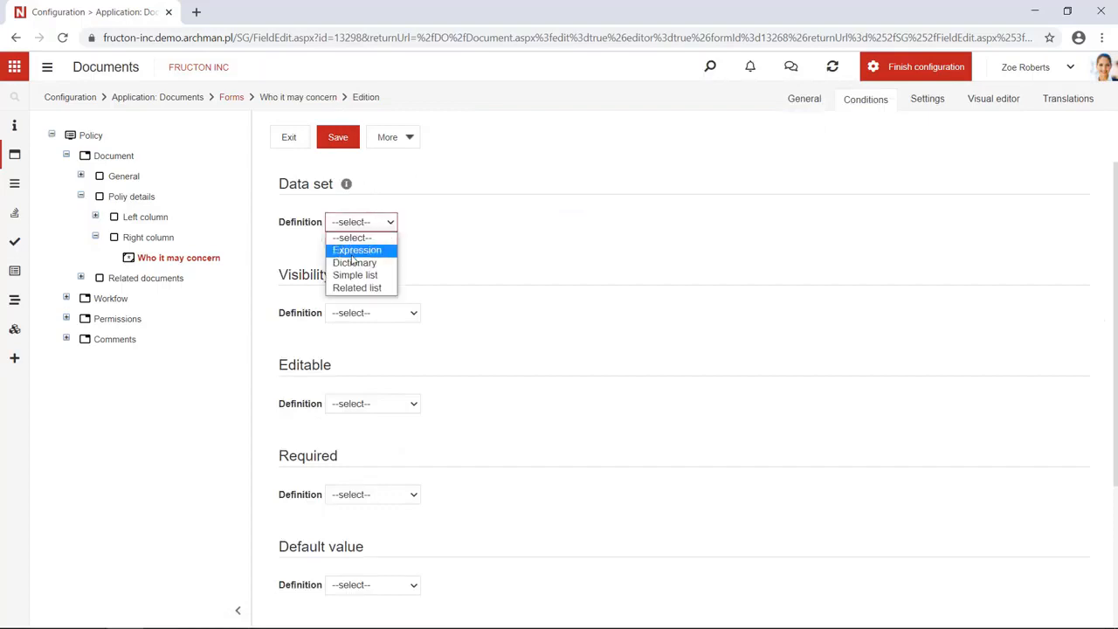
left_click(353, 290)
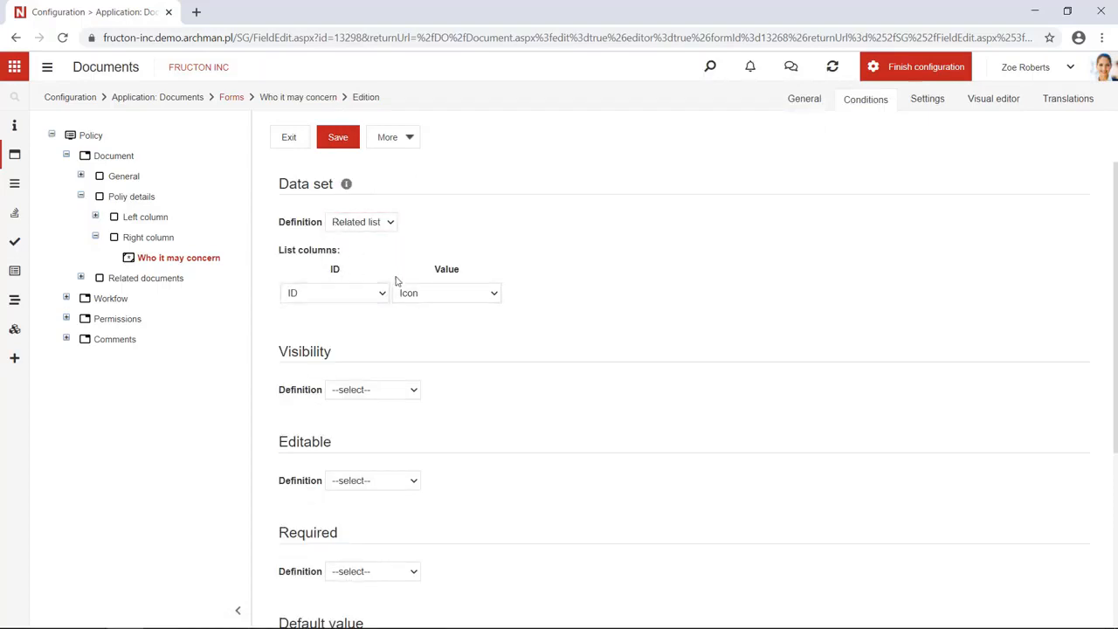
left_click(443, 298)
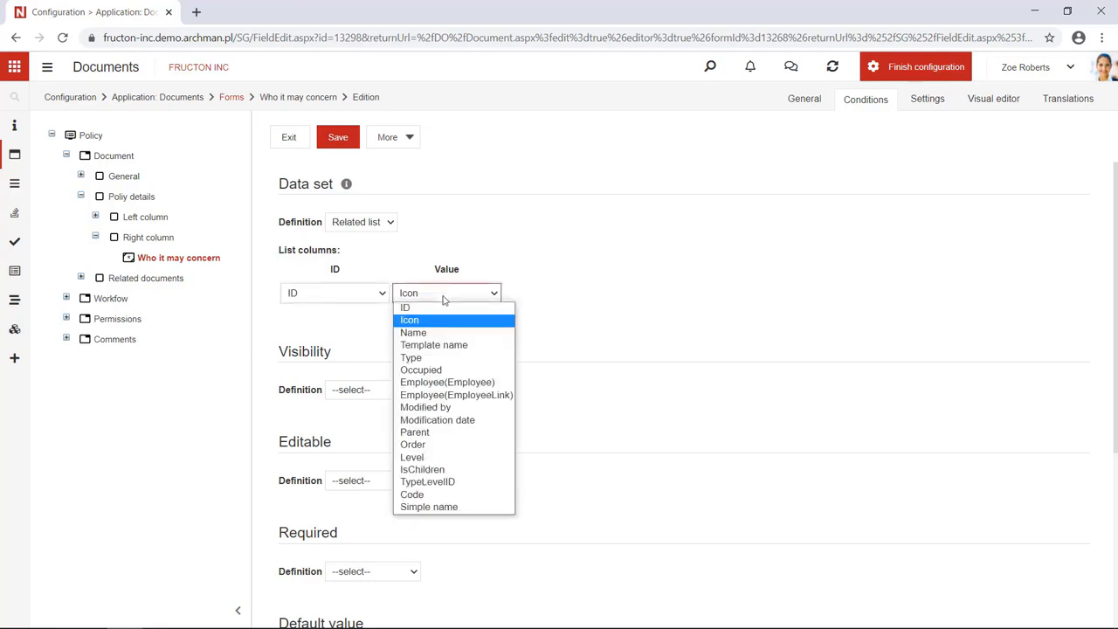
left_click(448, 508)
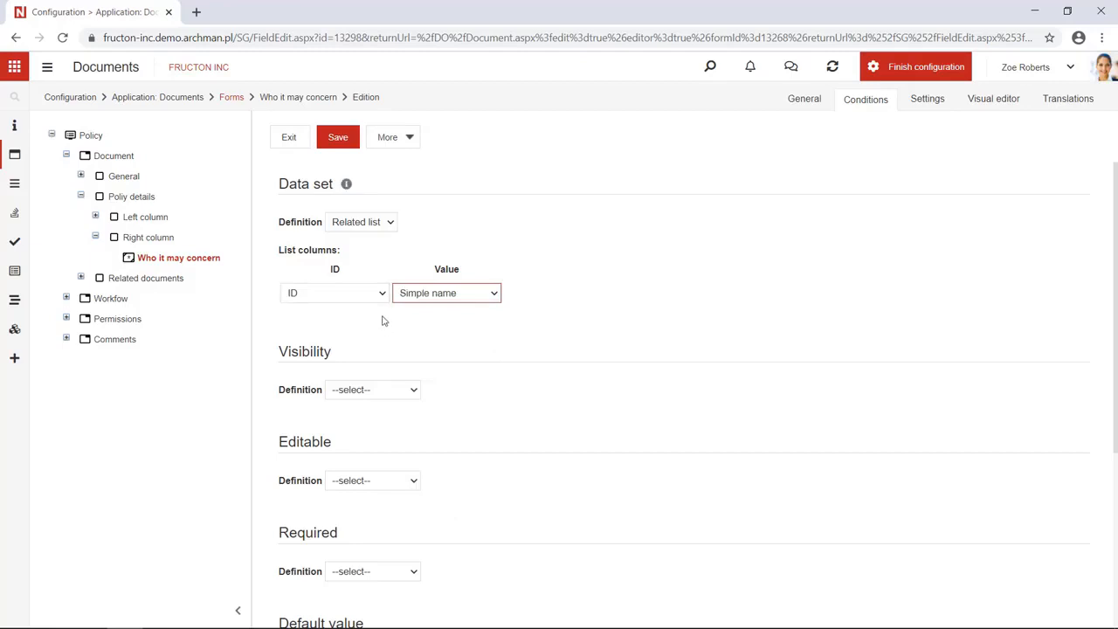
left_click(339, 140)
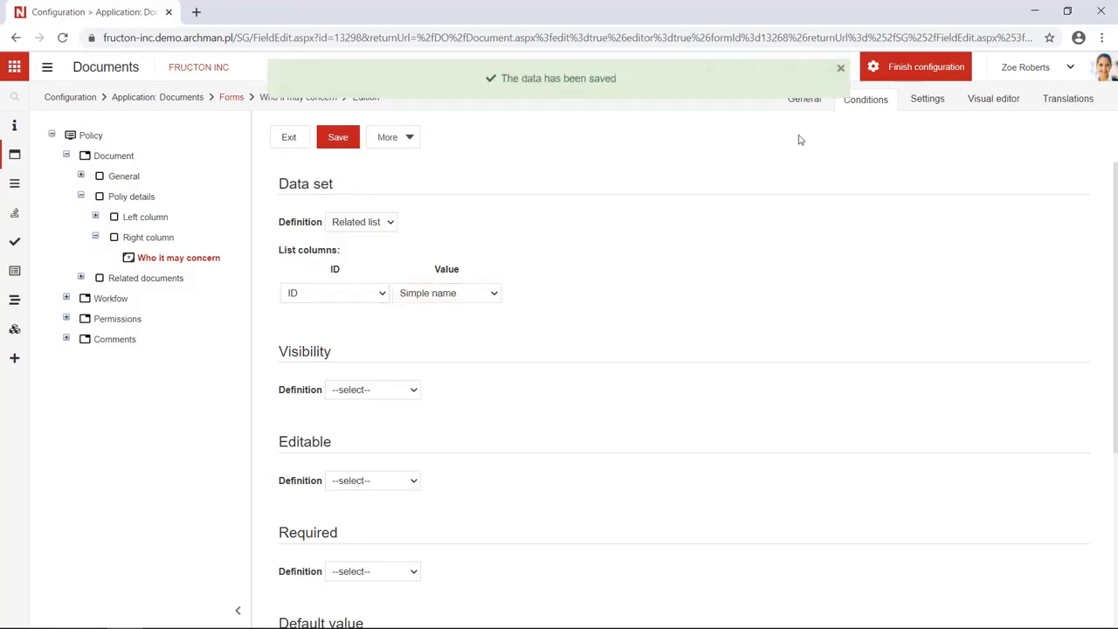
Return to the forms list and generate a document type from the Policy form.
left_click(236, 100)
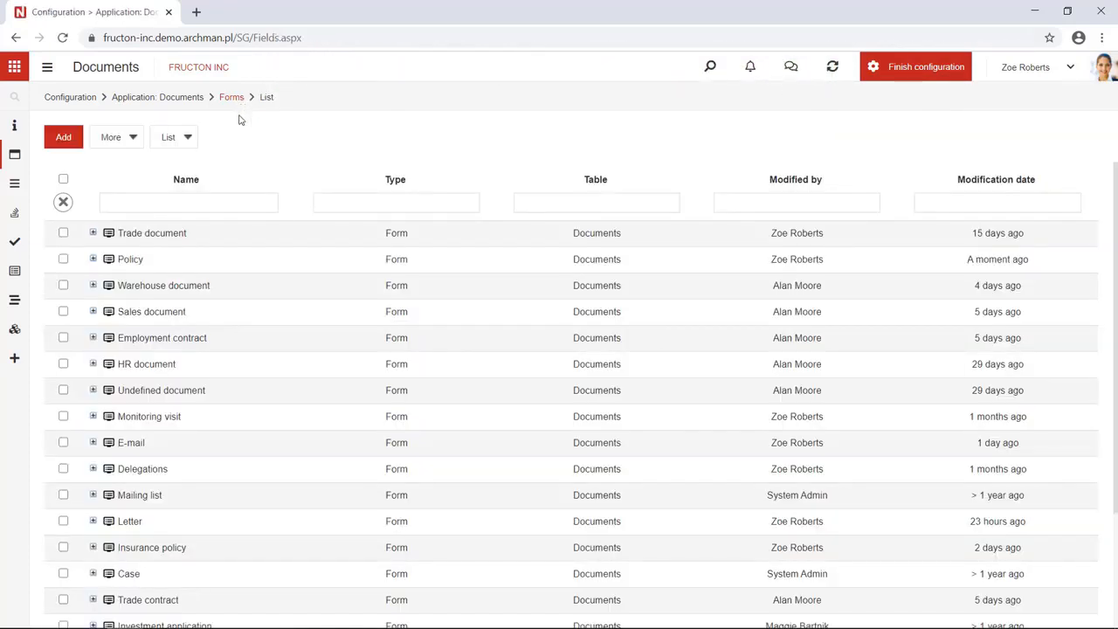
left_click(48, 68)
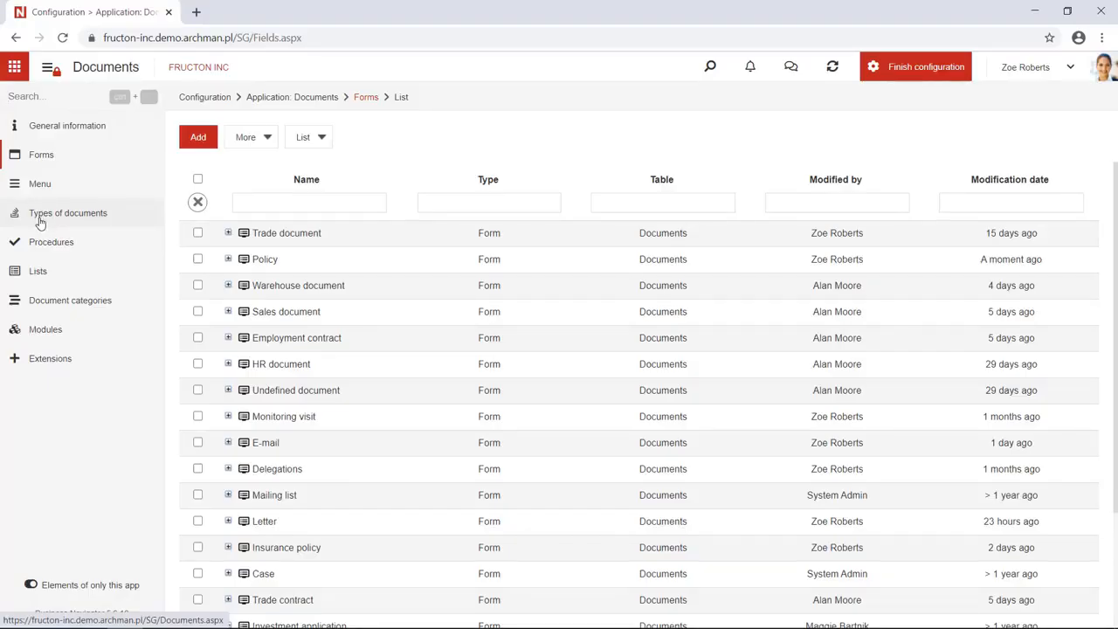
left_click(198, 260)
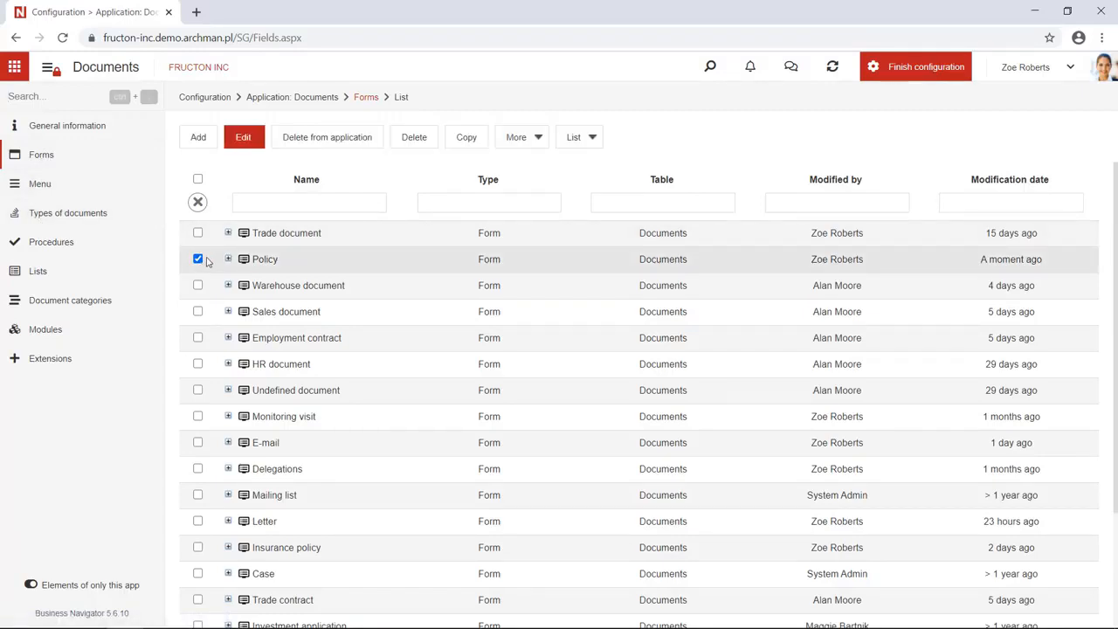
left_click(517, 140)
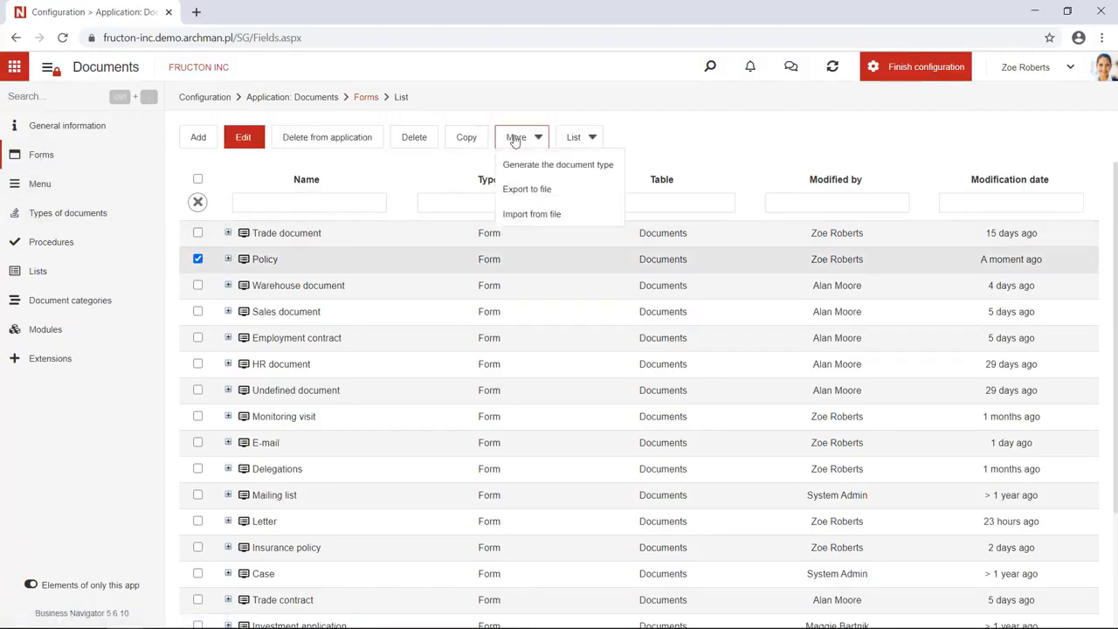
left_click(526, 166)
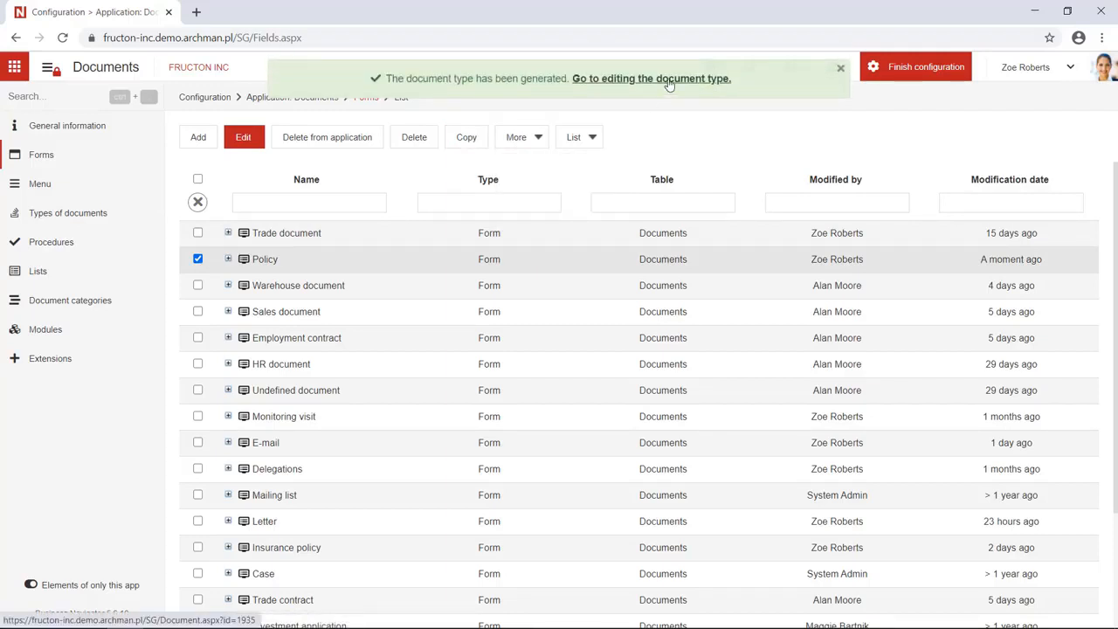
Open the generated document type's form settings and make the Company, Type and Category fields non-editable.
left_click(669, 80)
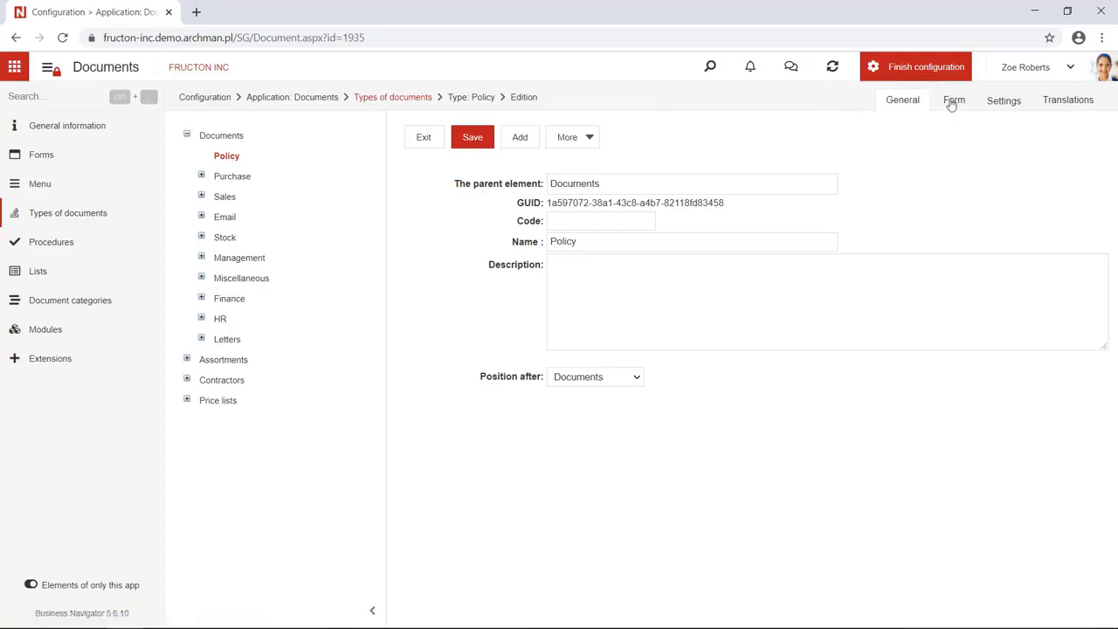
left_click(956, 103)
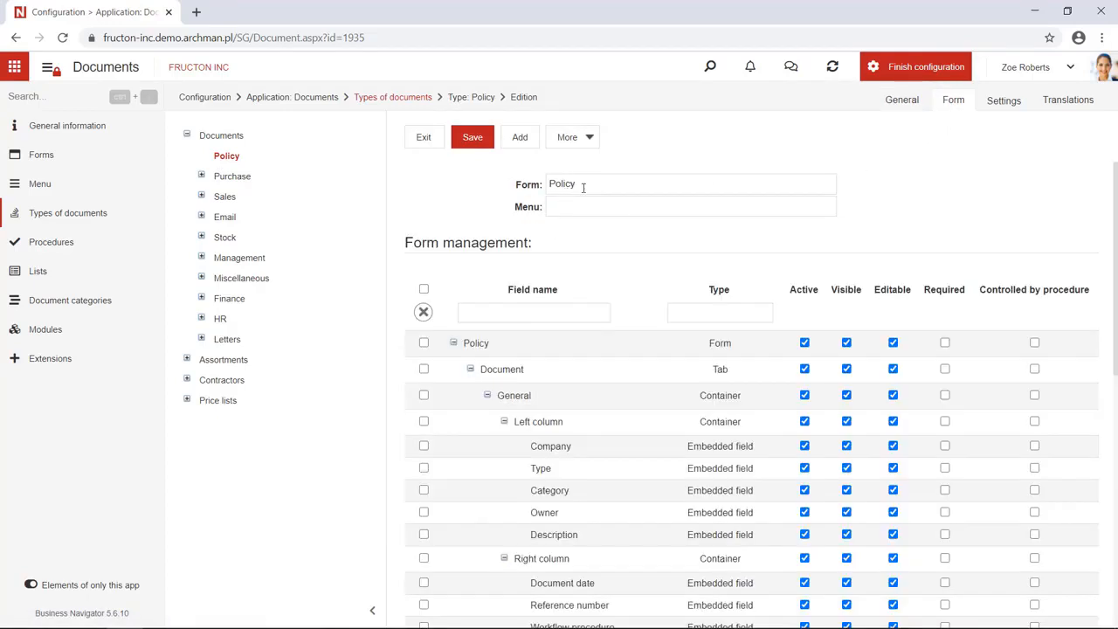
scroll(611, 314, "down", 1)
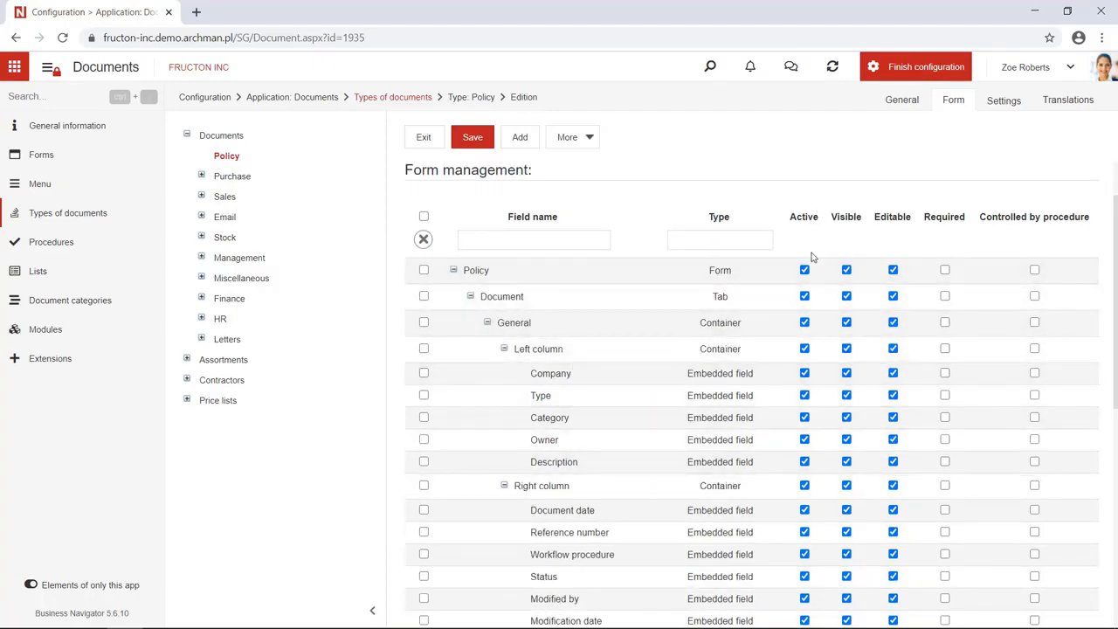
left_click(893, 374)
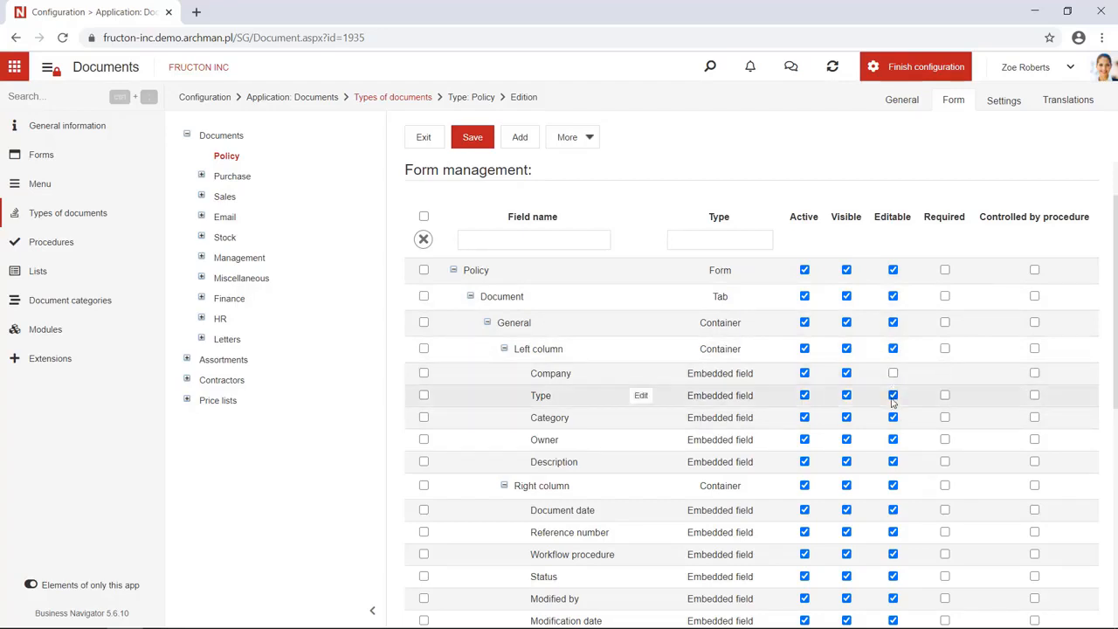
left_click(893, 396)
left_click(892, 418)
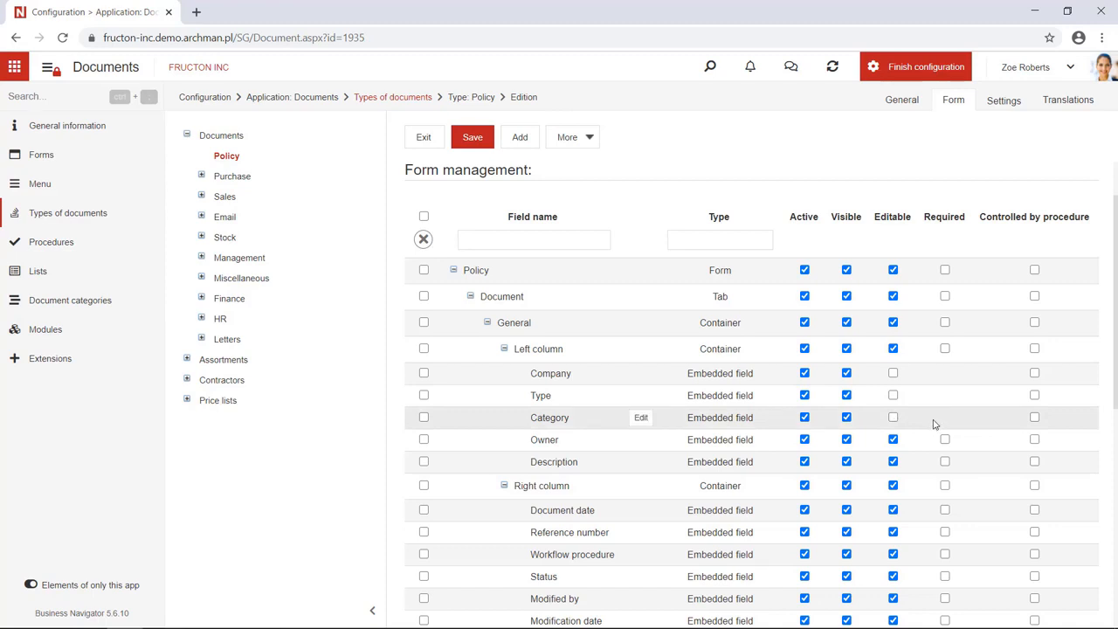
Make the Valid from and Who it may concern attributes required, and save the document type with its workflow update.
scroll(933, 423, "down", 1)
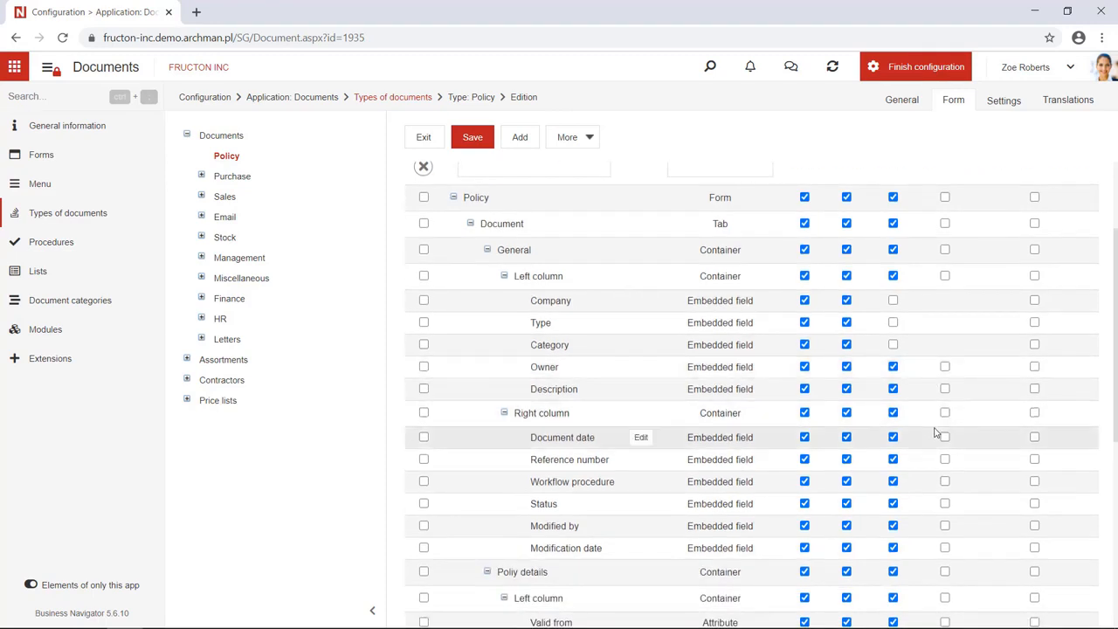
scroll(936, 428, "down", 2)
scroll(936, 435, "down", 2)
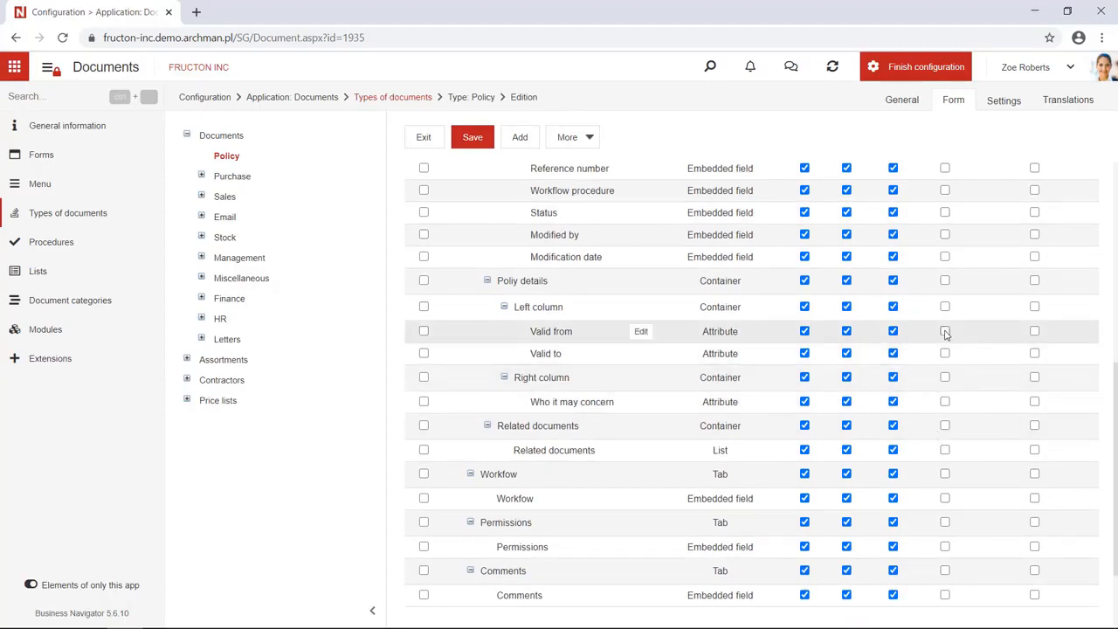
left_click(946, 402)
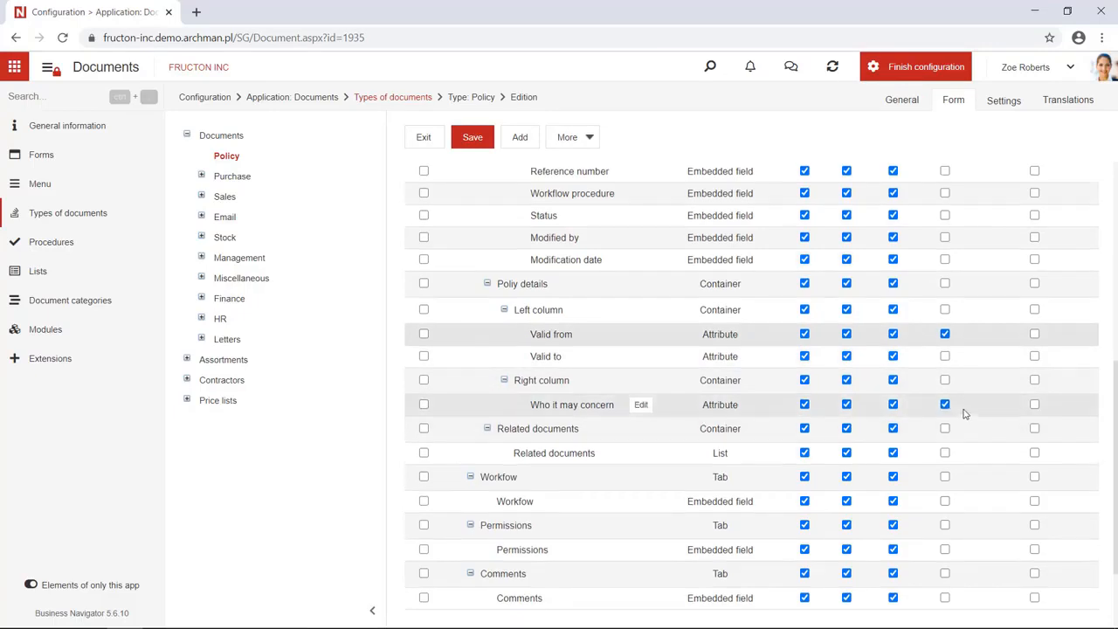
scroll(964, 416, "up", 5)
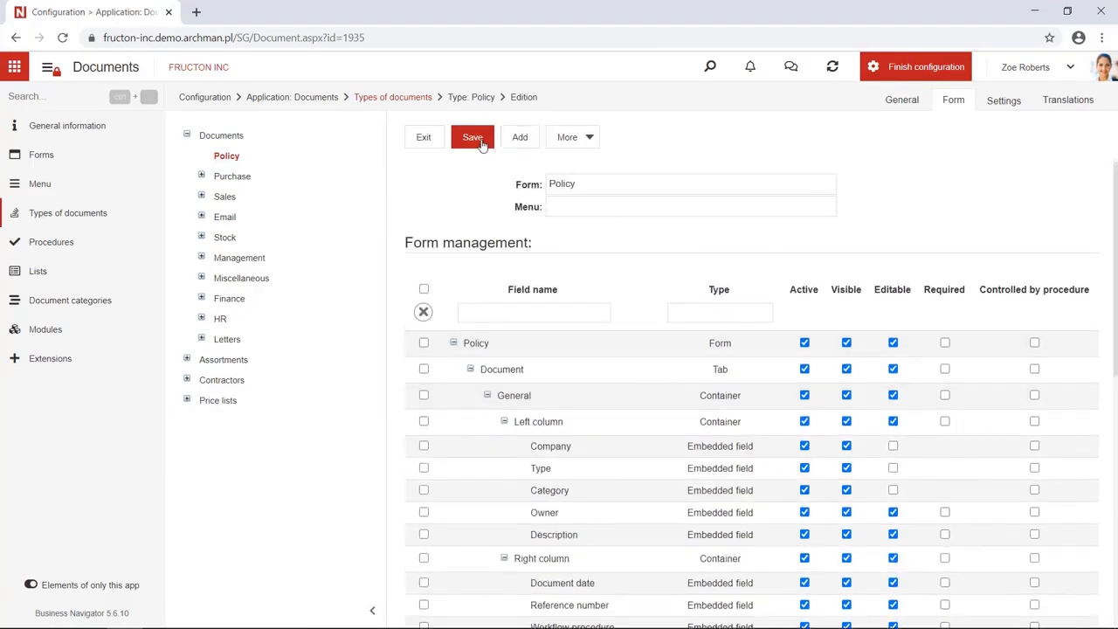
left_click(472, 138)
left_click(630, 134)
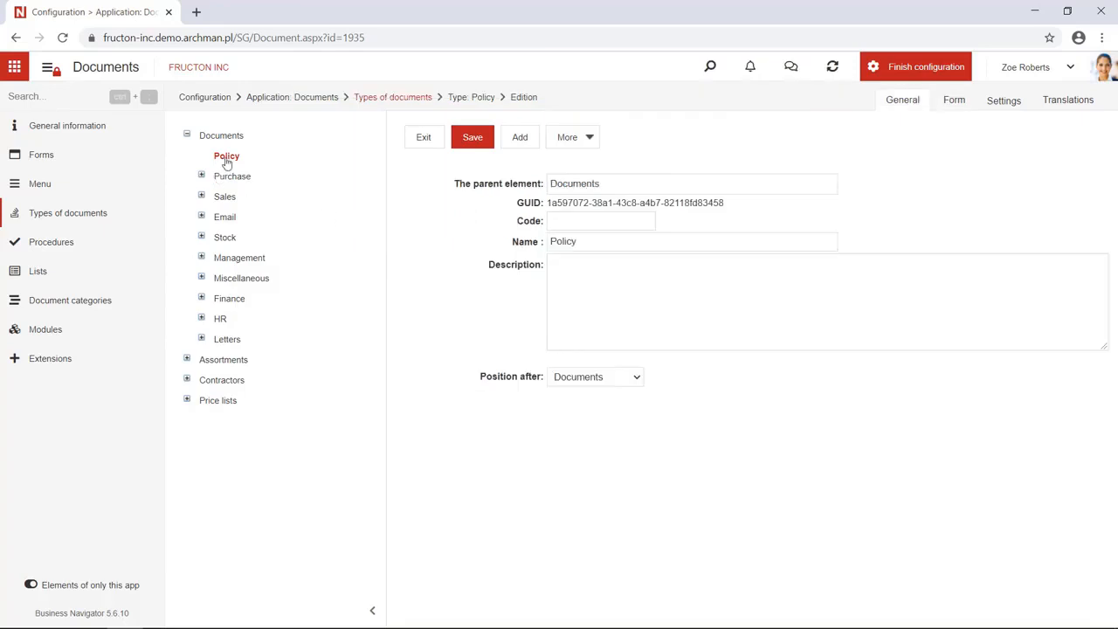
Set the Policy type's parent element to Documents: Management and save, accepting the workflow procedure update.
left_click(218, 262)
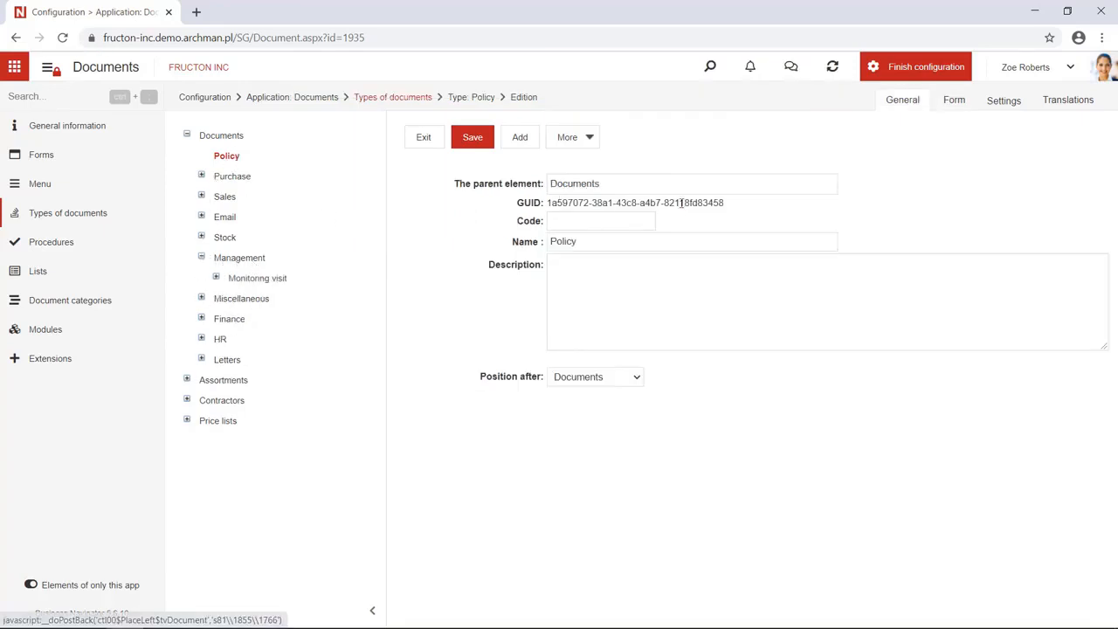
left_click(626, 188)
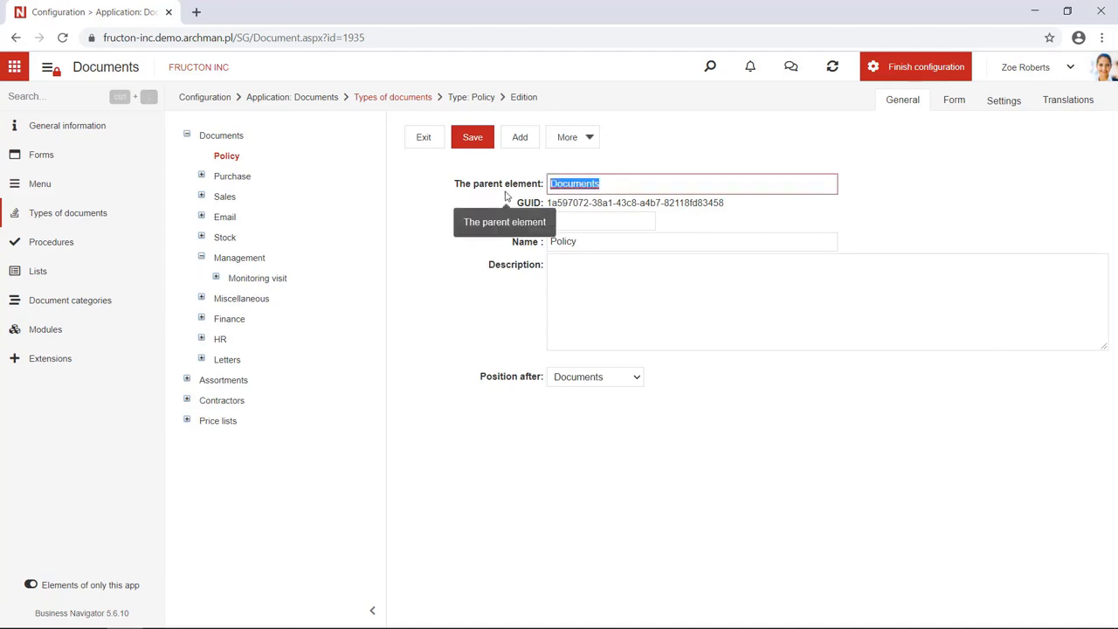
type("man")
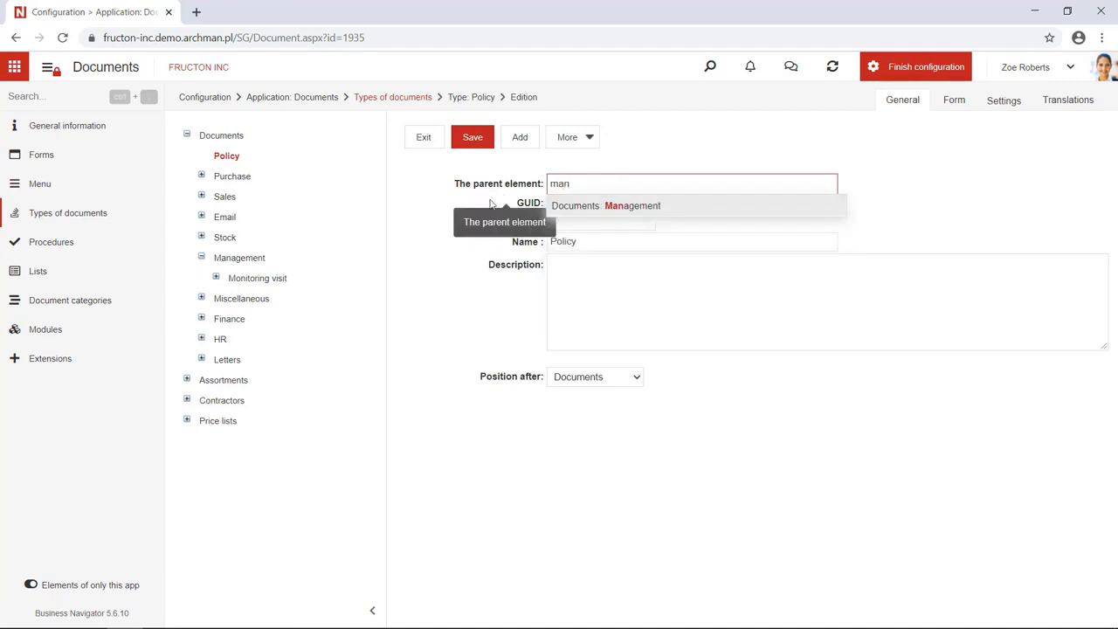
left_click(696, 208)
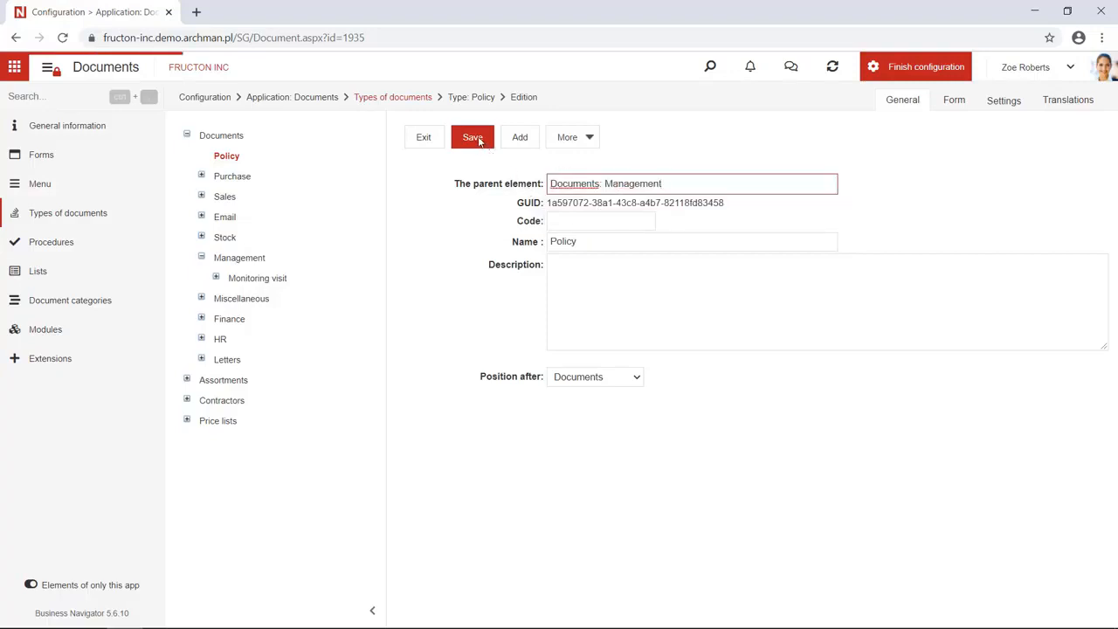
left_click(477, 141)
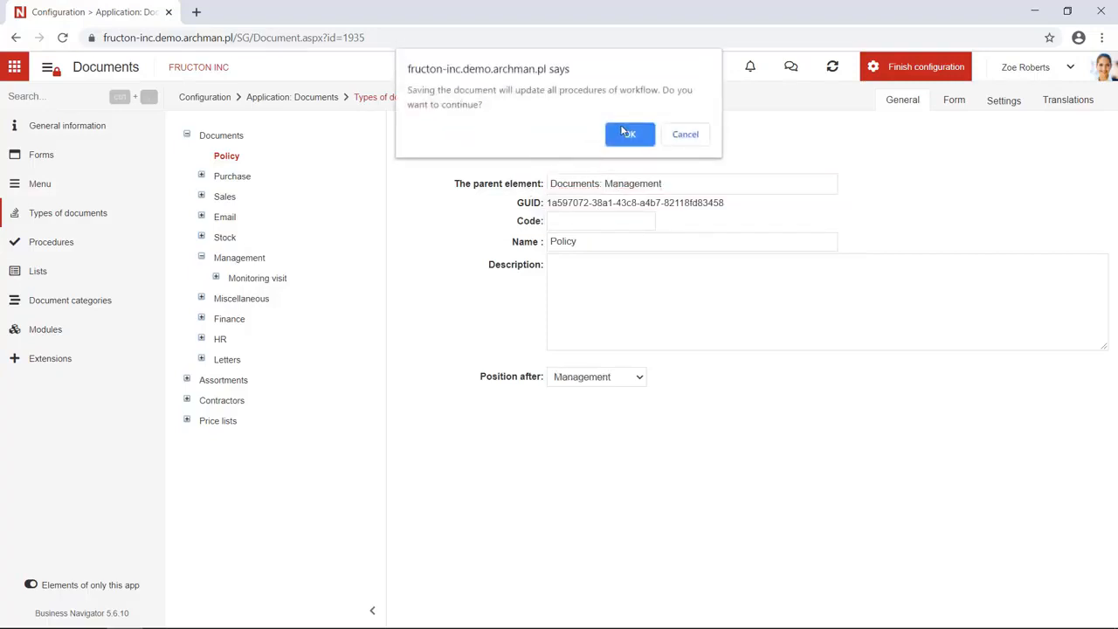
left_click(628, 133)
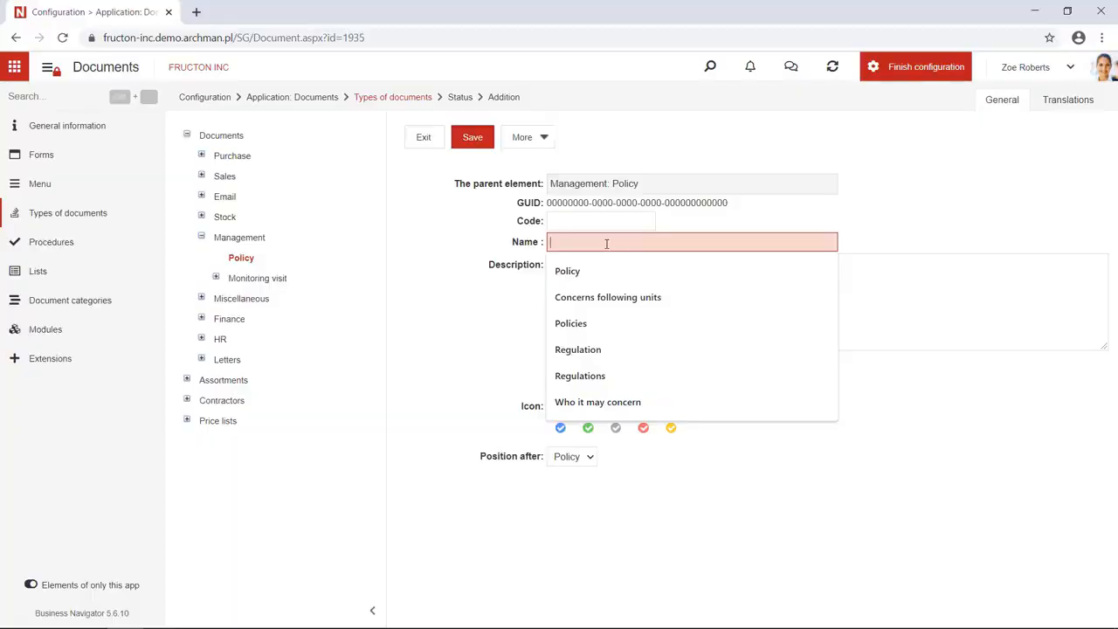
Name the new Policy status Registered, give it the blue ring icon, and save it.
type("Re")
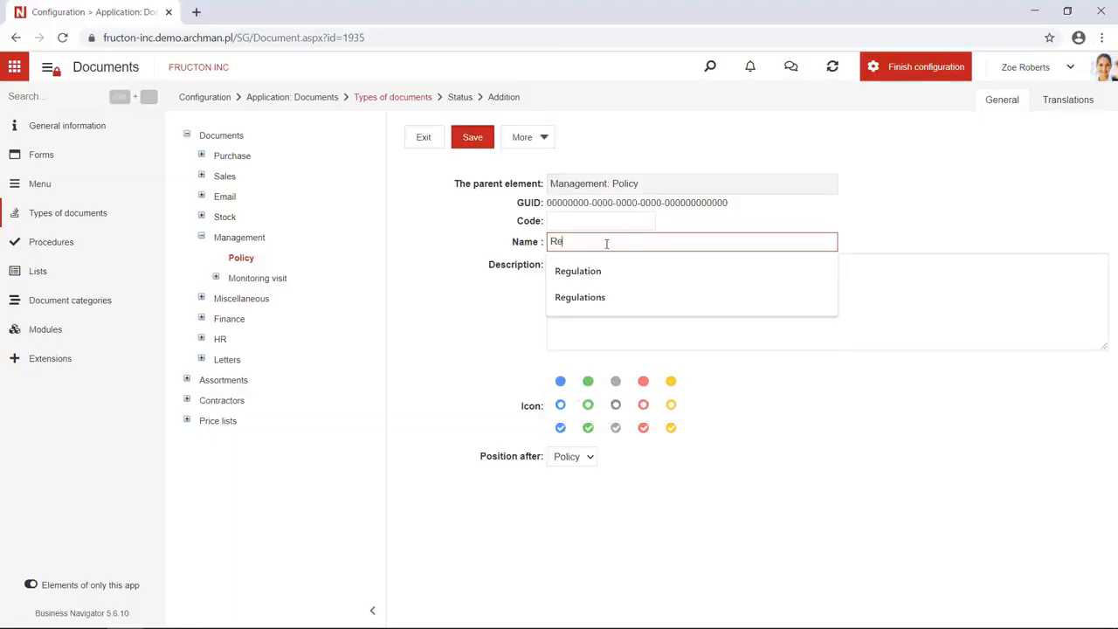
type("gistered")
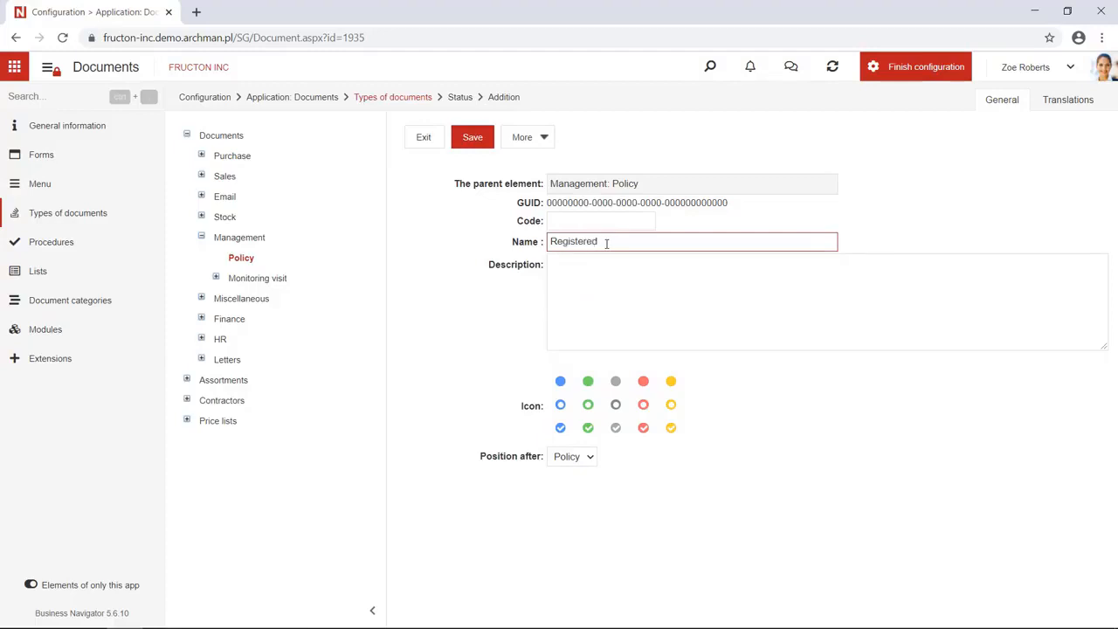
left_click(602, 259)
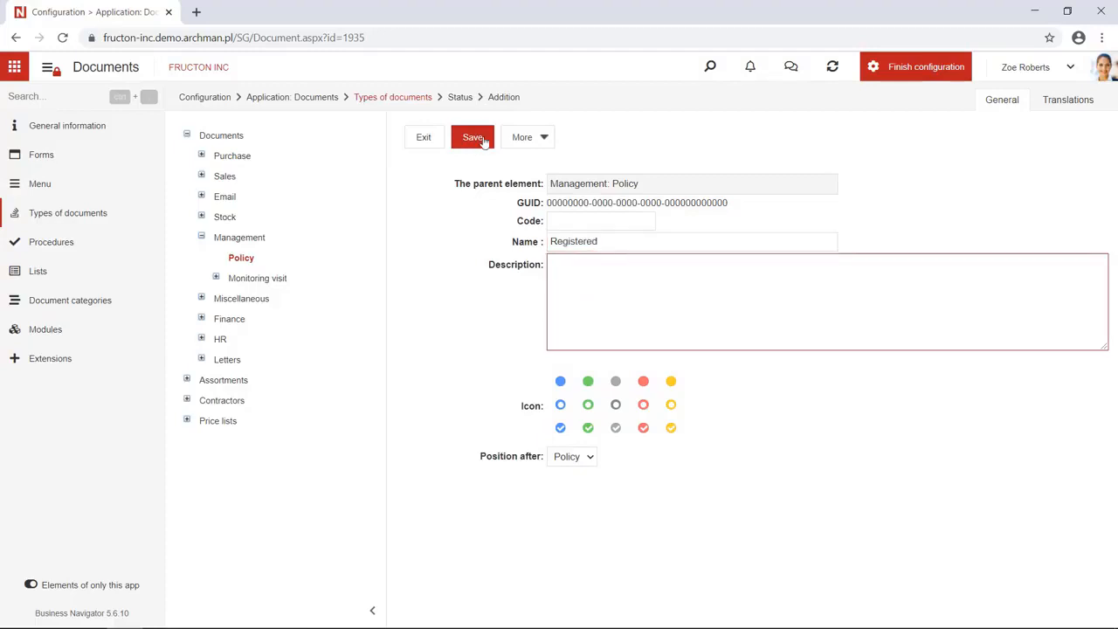
left_click(560, 404)
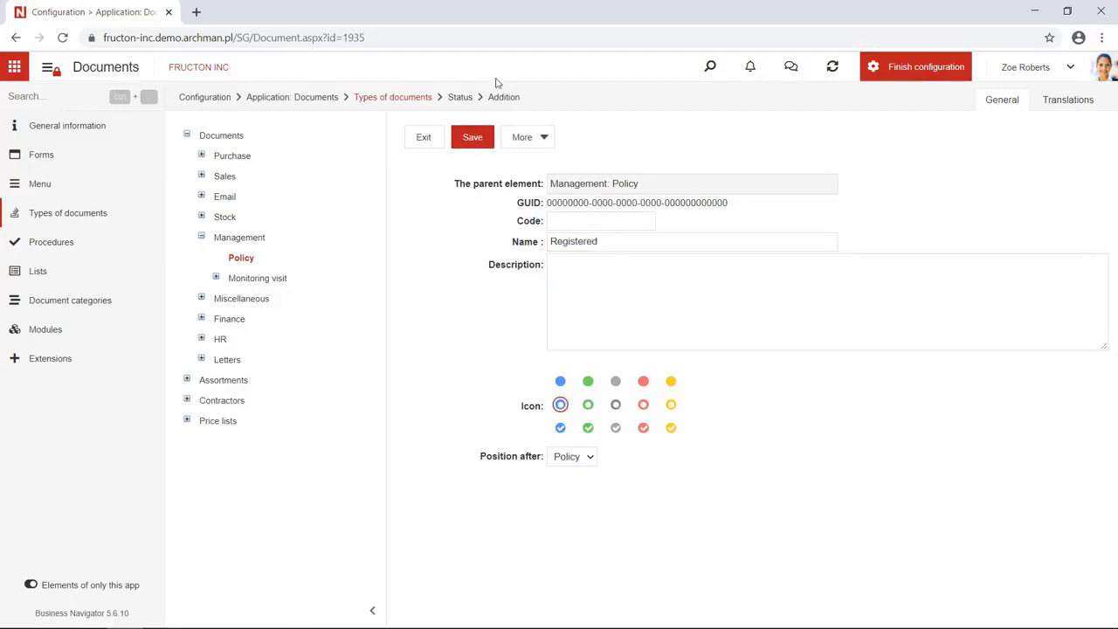
left_click(473, 141)
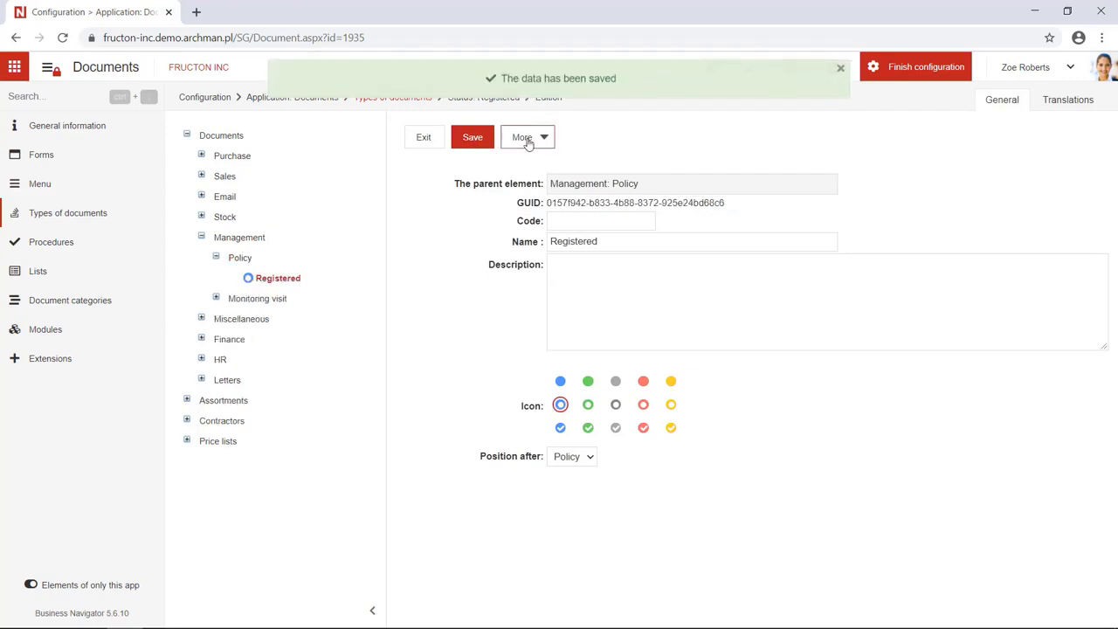
Copy the Registered status, name the copy Approved, give it the solid green icon, and save it.
left_click(528, 143)
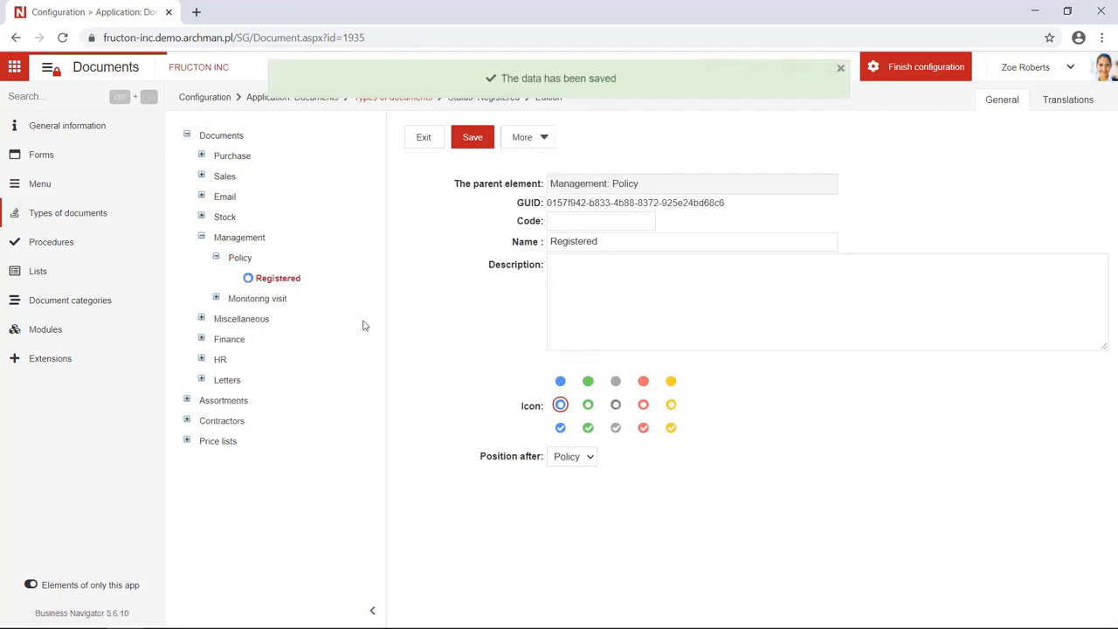
left_click(275, 298)
left_click_drag(636, 236, 542, 244)
type("Approved")
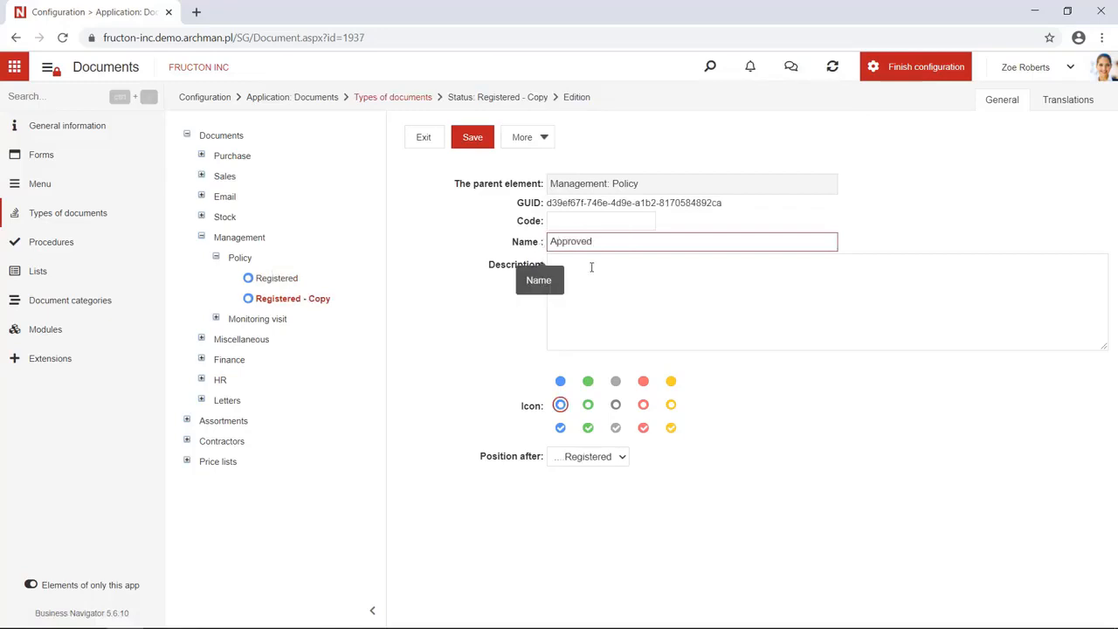
left_click(592, 267)
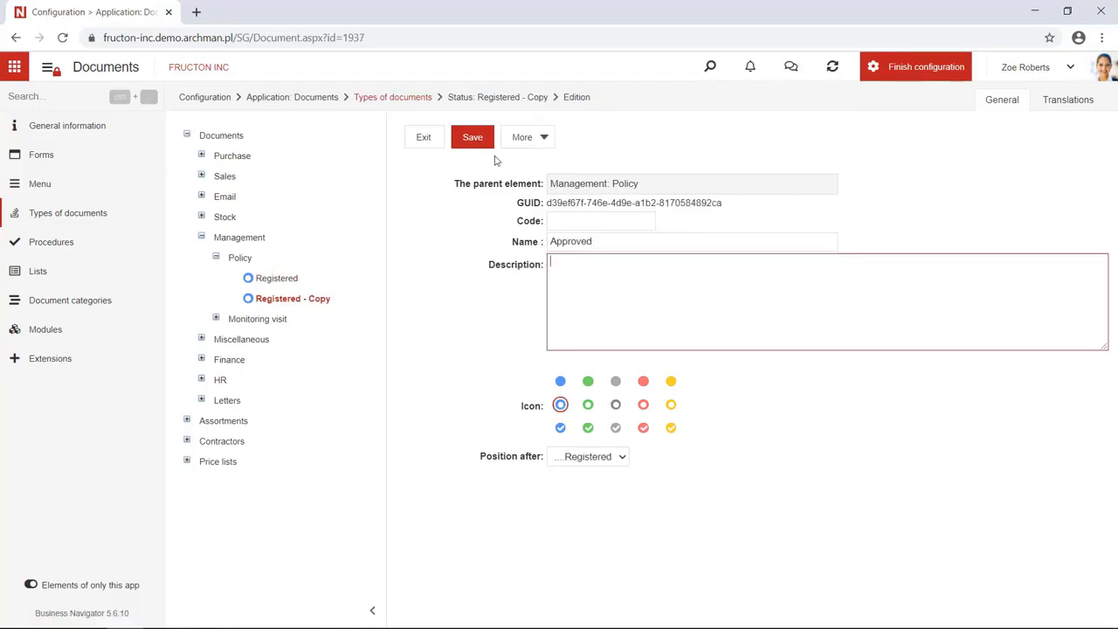
left_click(588, 385)
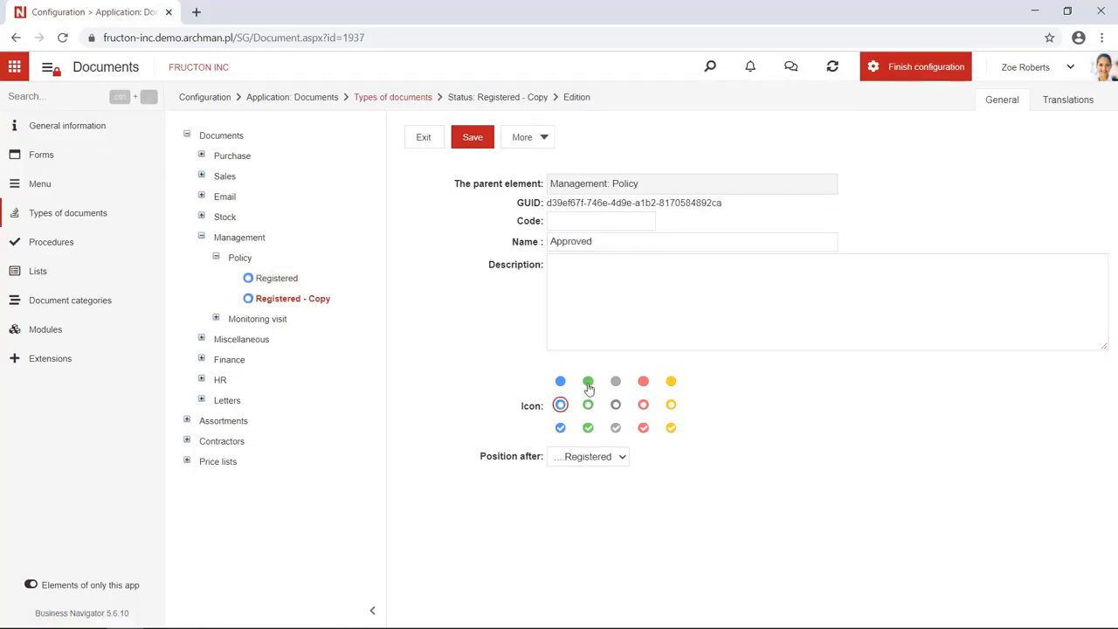
left_click(483, 146)
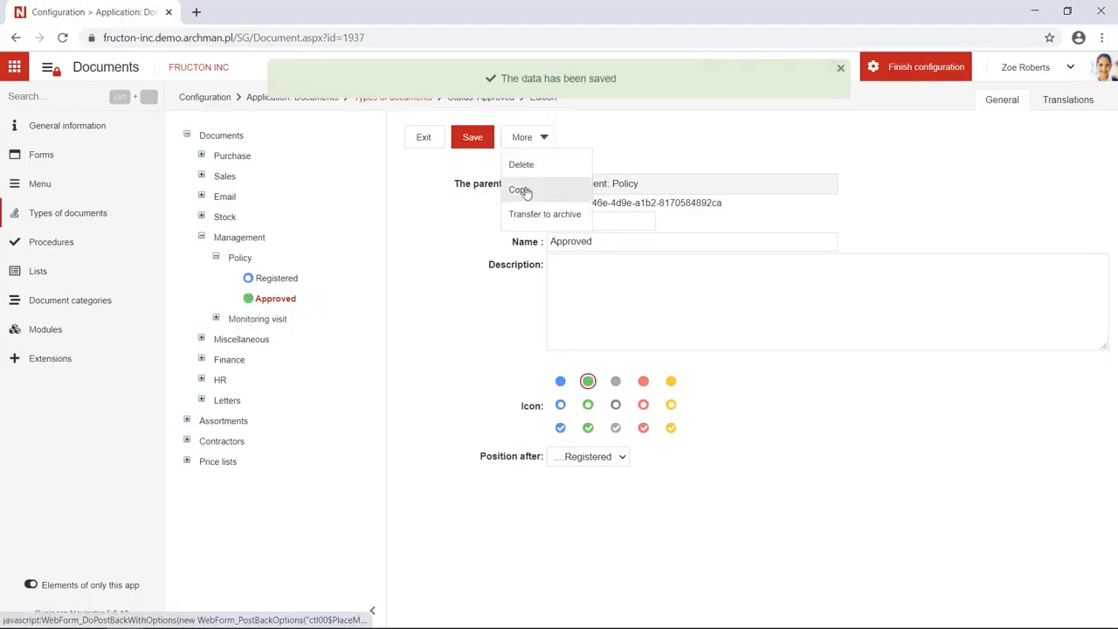
Copy the Approved status, give the copy the solid gray icon, name it Read, and save it.
left_click(616, 381)
left_click_drag(633, 241, 541, 243)
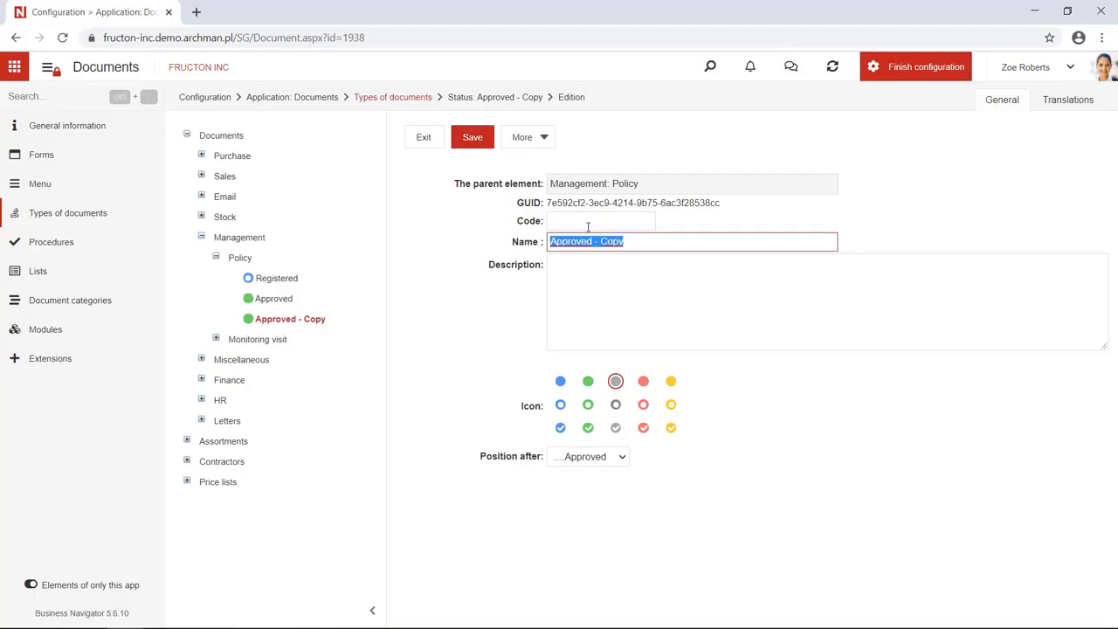
type("Rea")
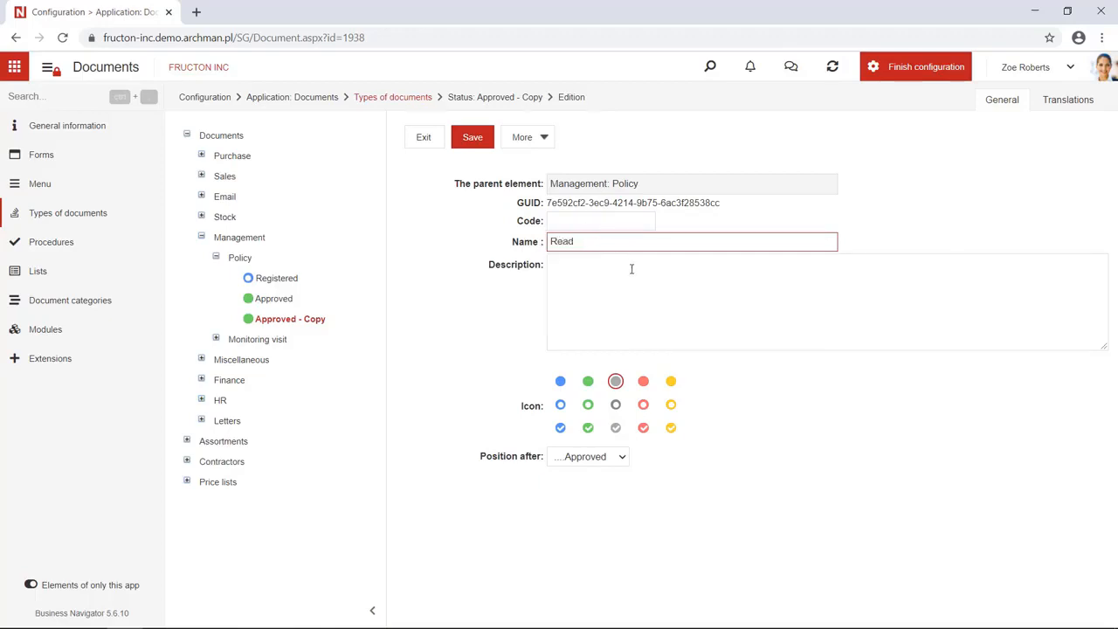
type("d")
left_click(631, 269)
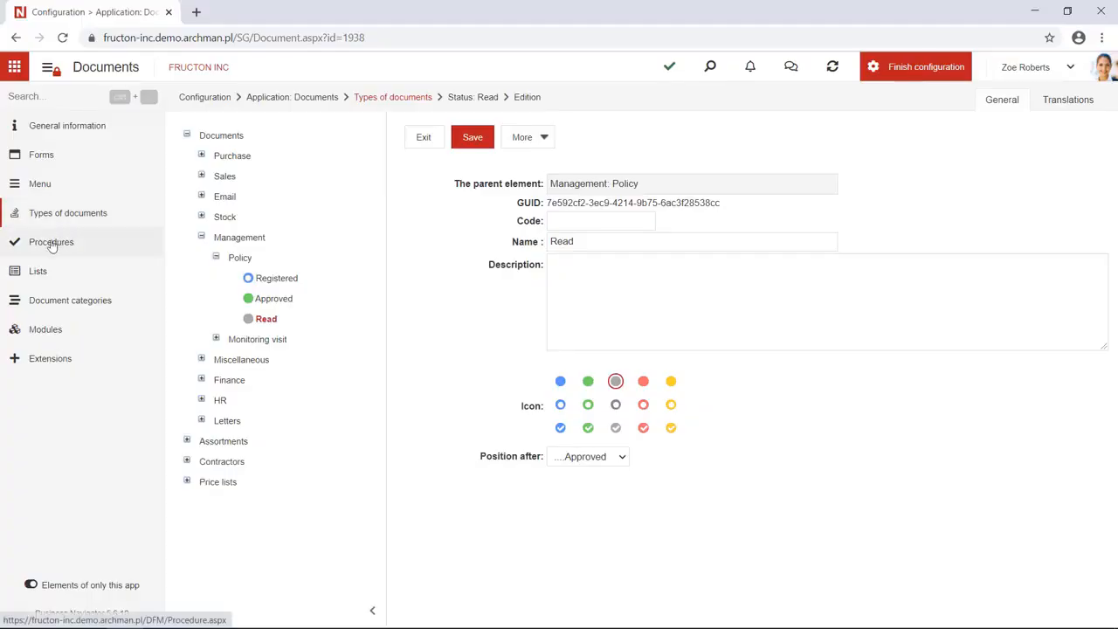
Add a procedure named Policy workflow that applies to Management: Policy, set its version to 1, and save it.
left_click(49, 248)
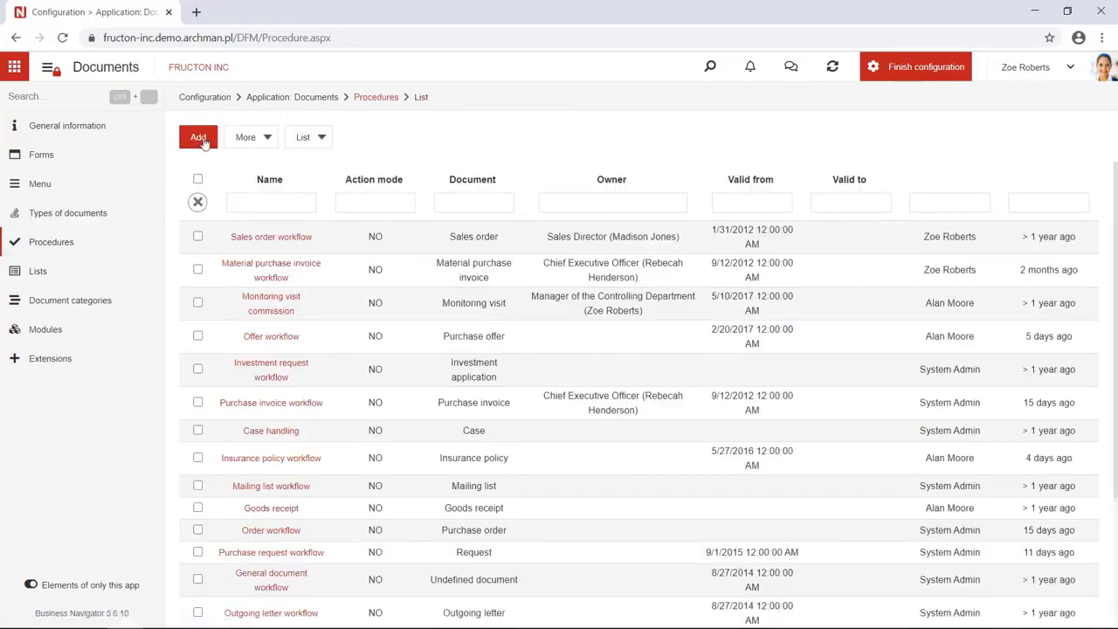
left_click(200, 139)
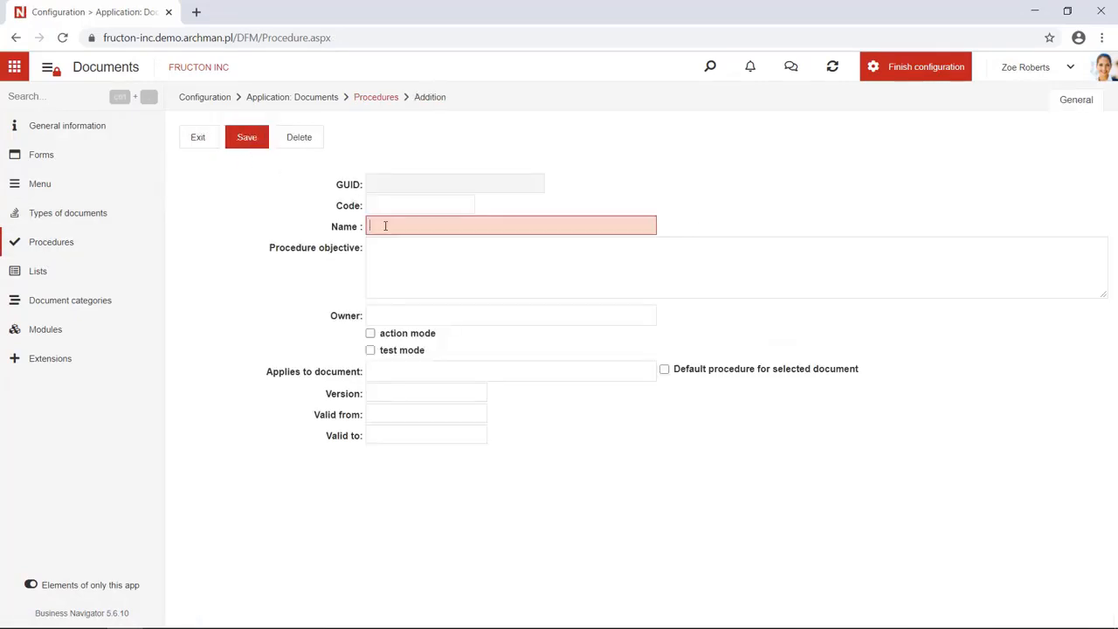
type("Pl")
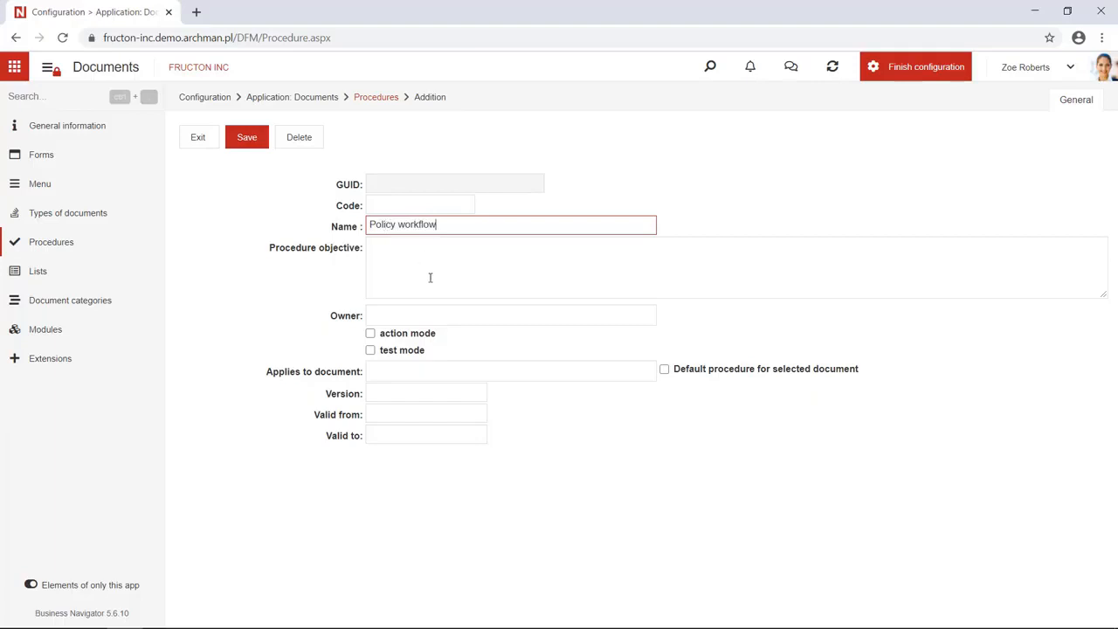
left_click(393, 371)
type("p")
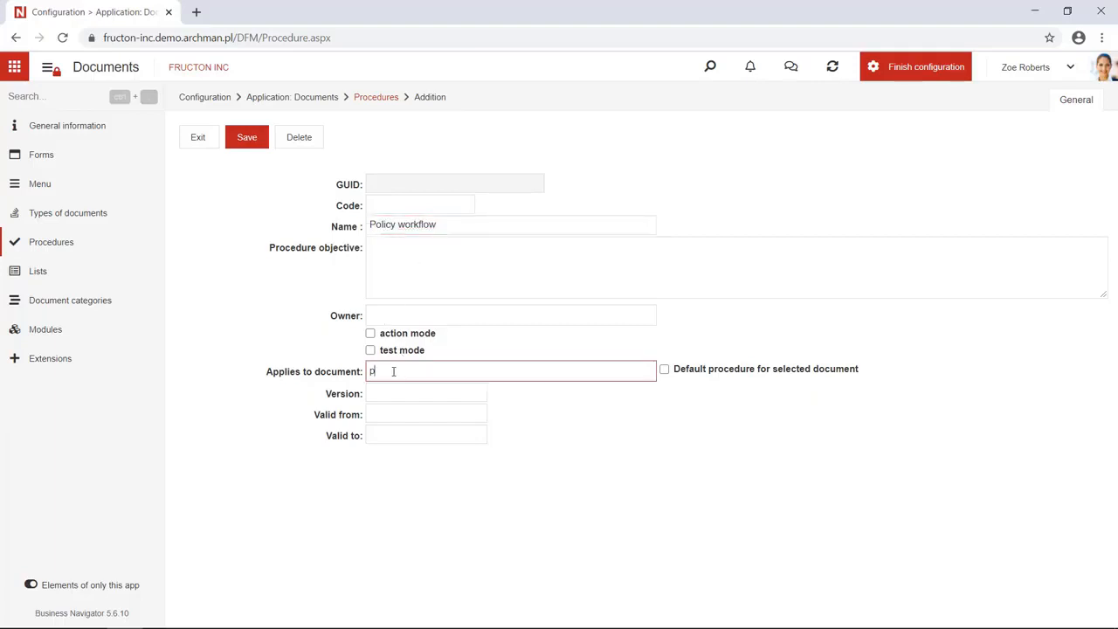
type("ol")
left_click(389, 412)
left_click(385, 393)
type("1")
left_click(432, 270)
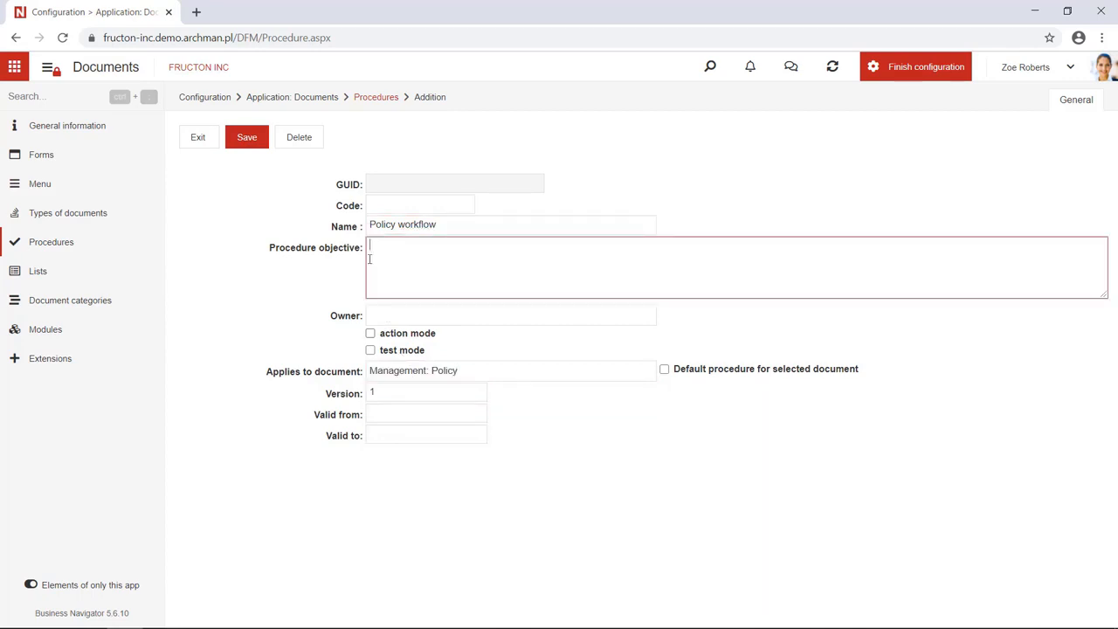
left_click(244, 138)
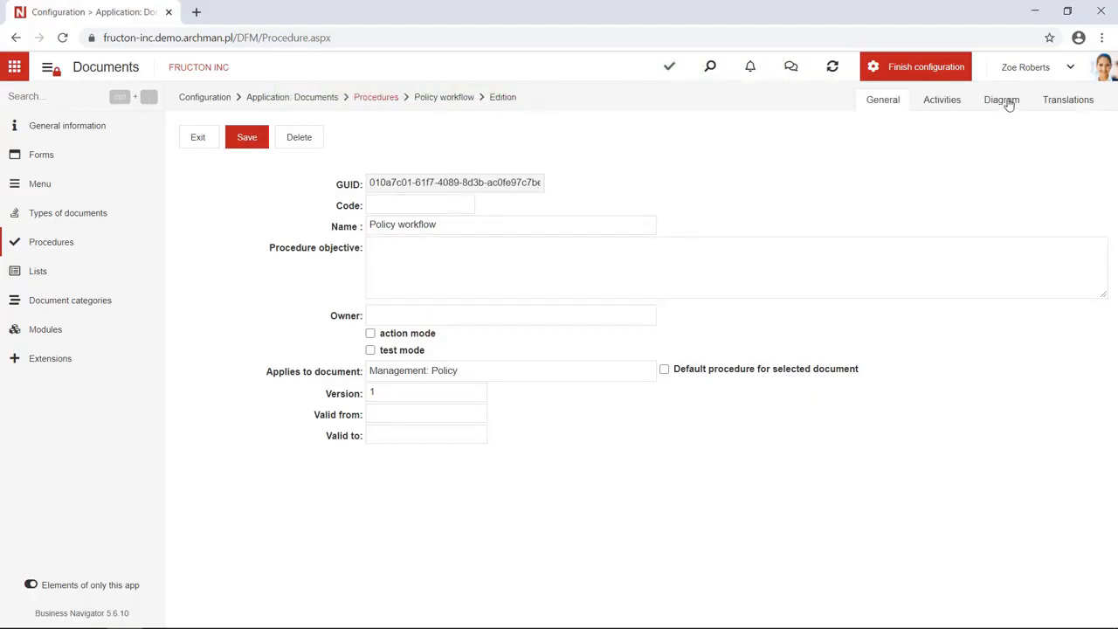
Open the Policy workflow procedure's diagram and add a task activity and a decision activity.
left_click(1005, 104)
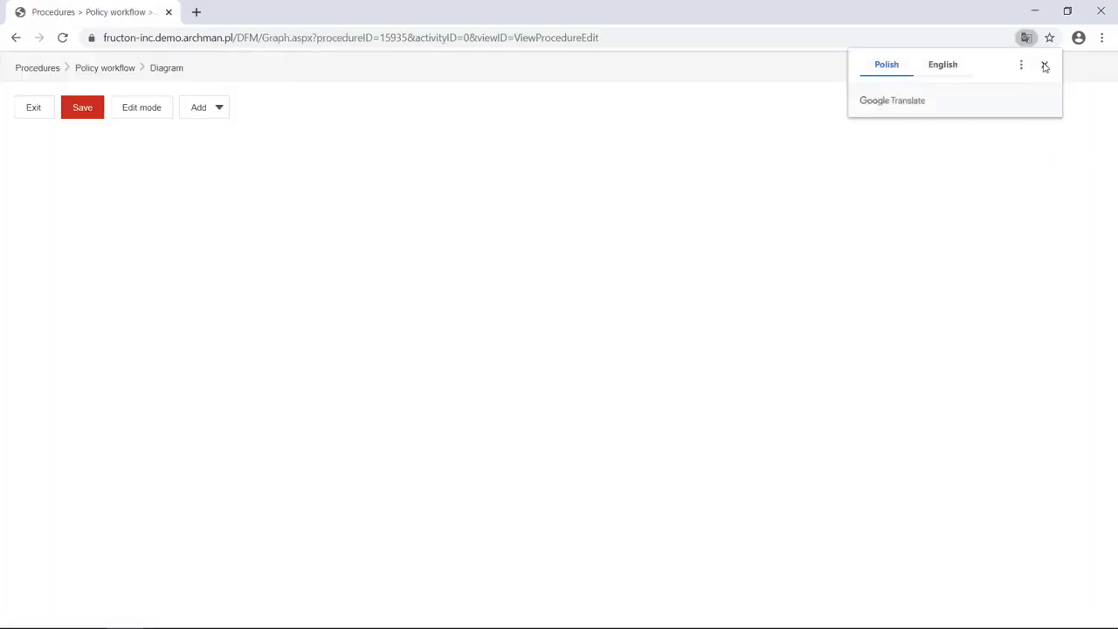
left_click(1045, 66)
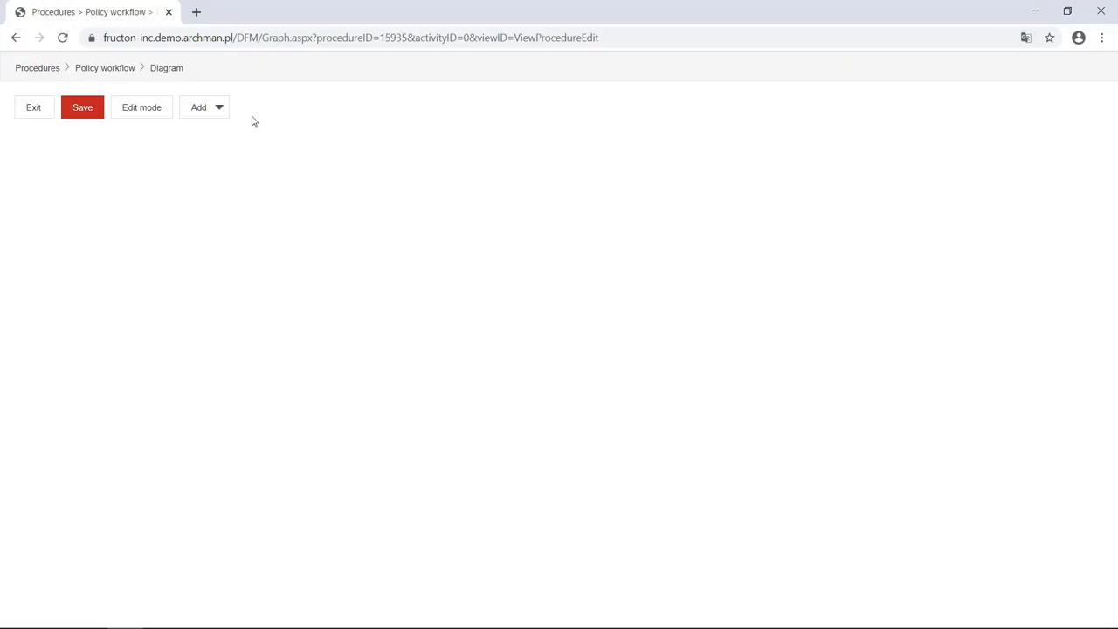
left_click(205, 109)
left_click(213, 171)
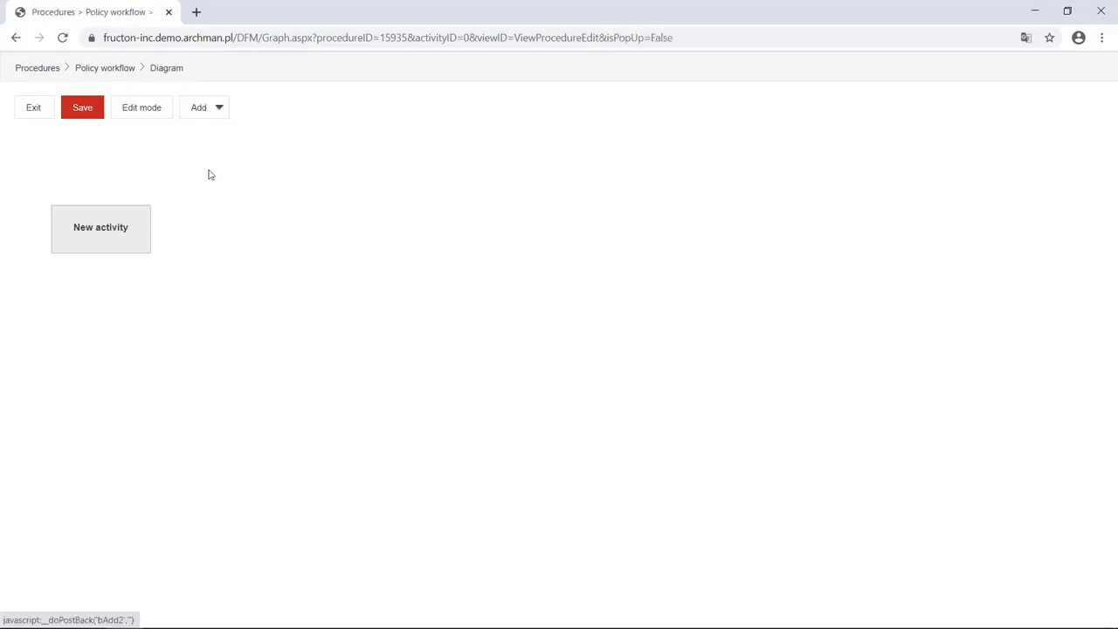
left_click_drag(127, 227, 149, 210)
left_click(217, 108)
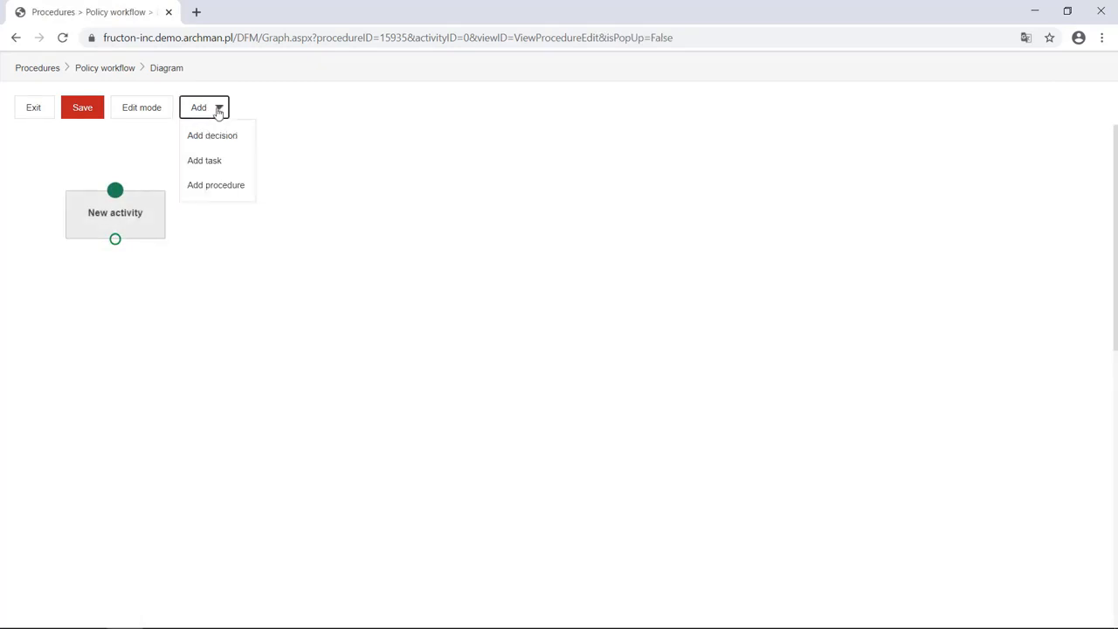
left_click(225, 143)
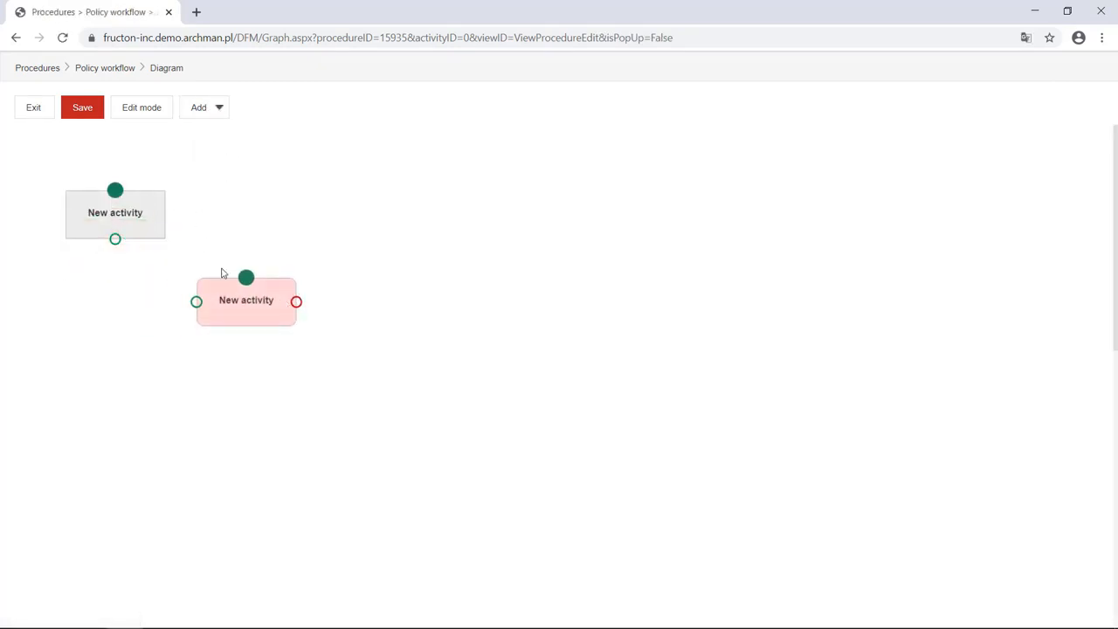
Switch the diagram to editing and name the gray task activity Policy registration.
left_click(154, 109)
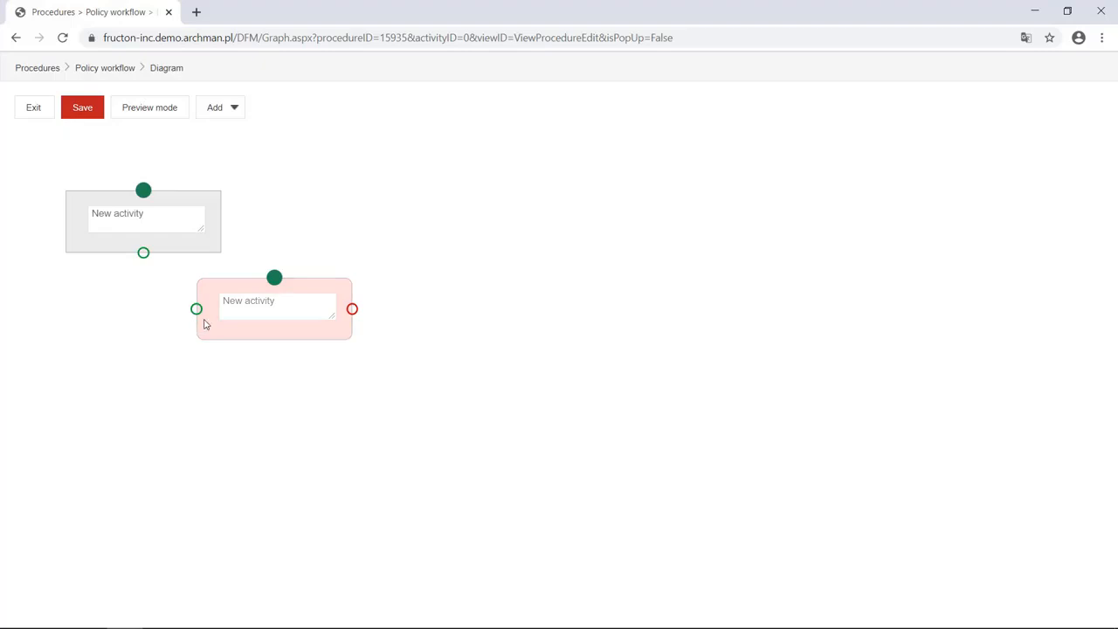
left_click(152, 212)
left_click_drag(152, 212, 76, 220)
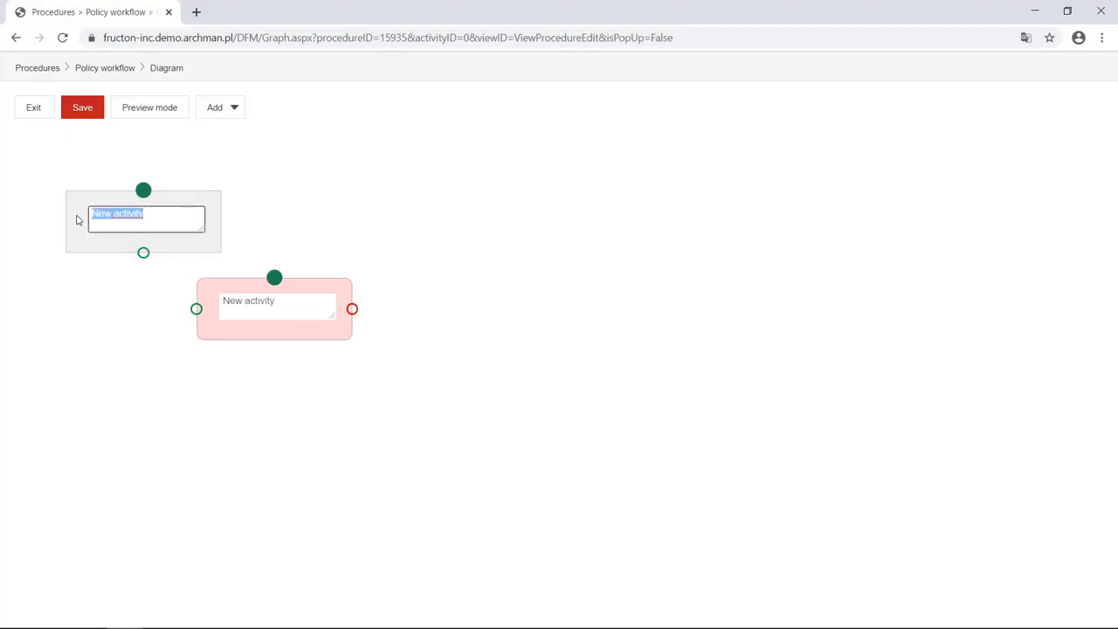
type("Policy registration")
Name the decision Policy approval, move it slightly lower, and connect the Policy registration output to it.
left_click_drag(297, 306, 194, 307)
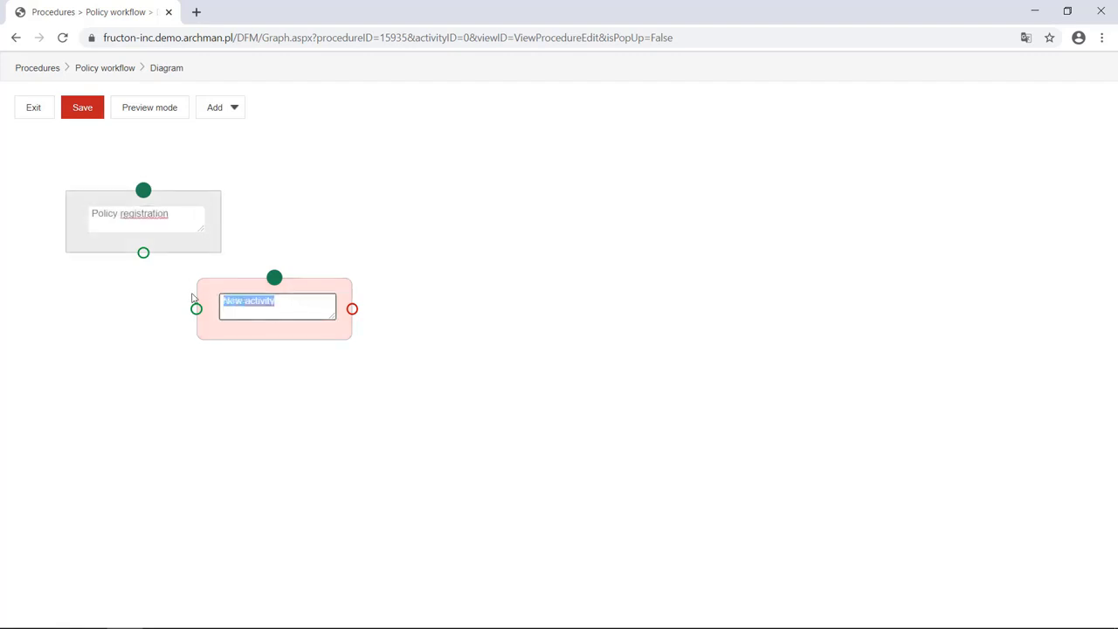
type("Policy approval")
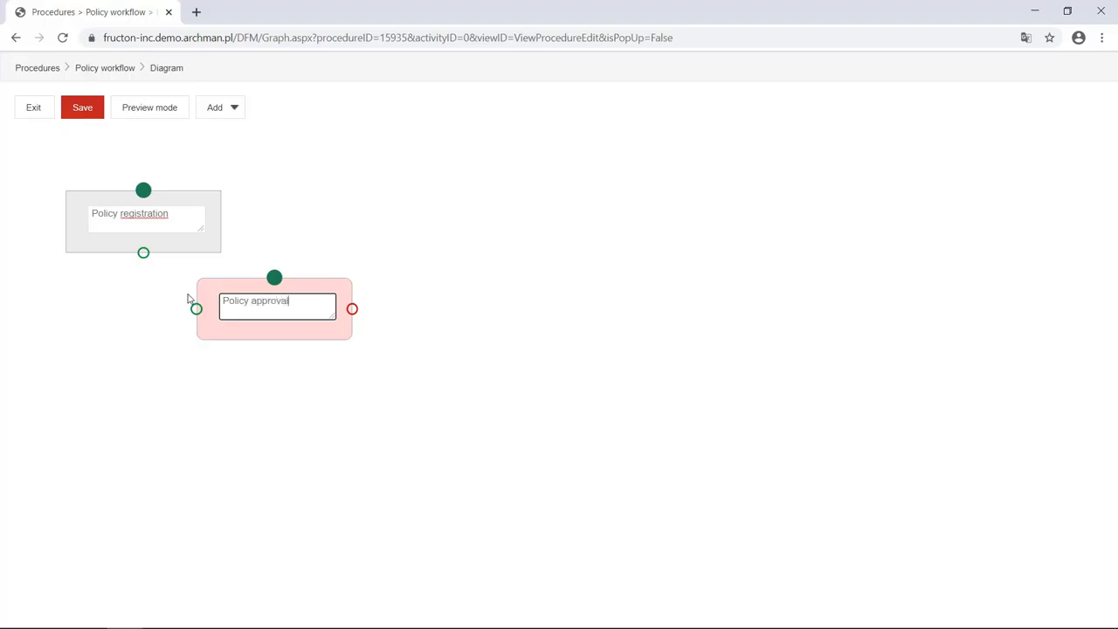
left_click_drag(270, 327, 304, 364)
left_click_drag(144, 254, 289, 307)
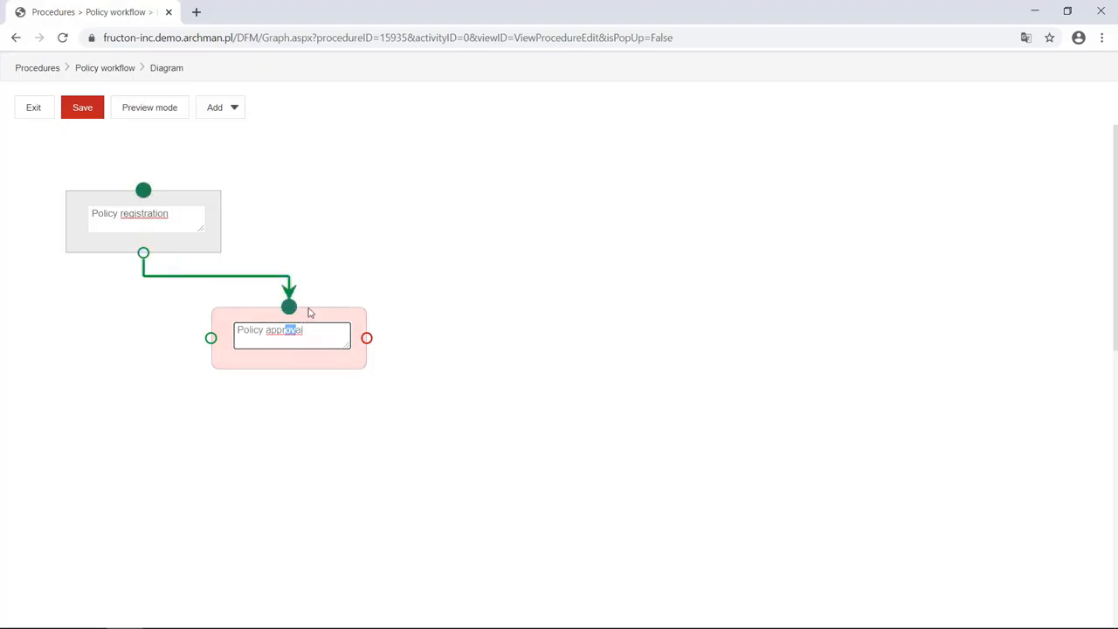
Add a task named Getting familiar with the policy below Policy approval and link the decision's green output to it.
left_click(218, 107)
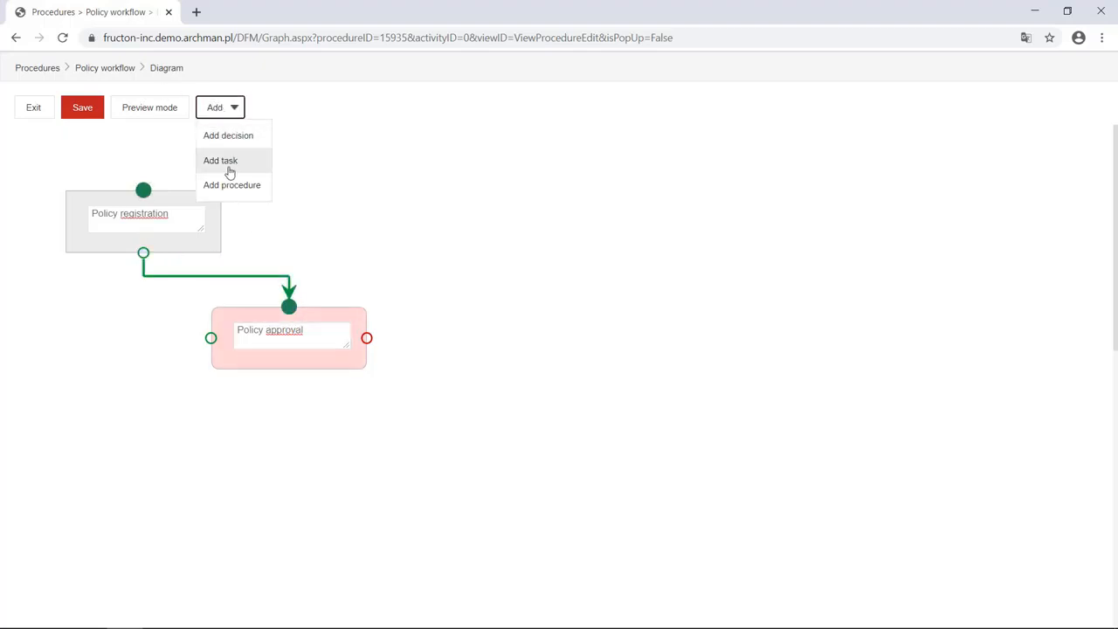
left_click(229, 161)
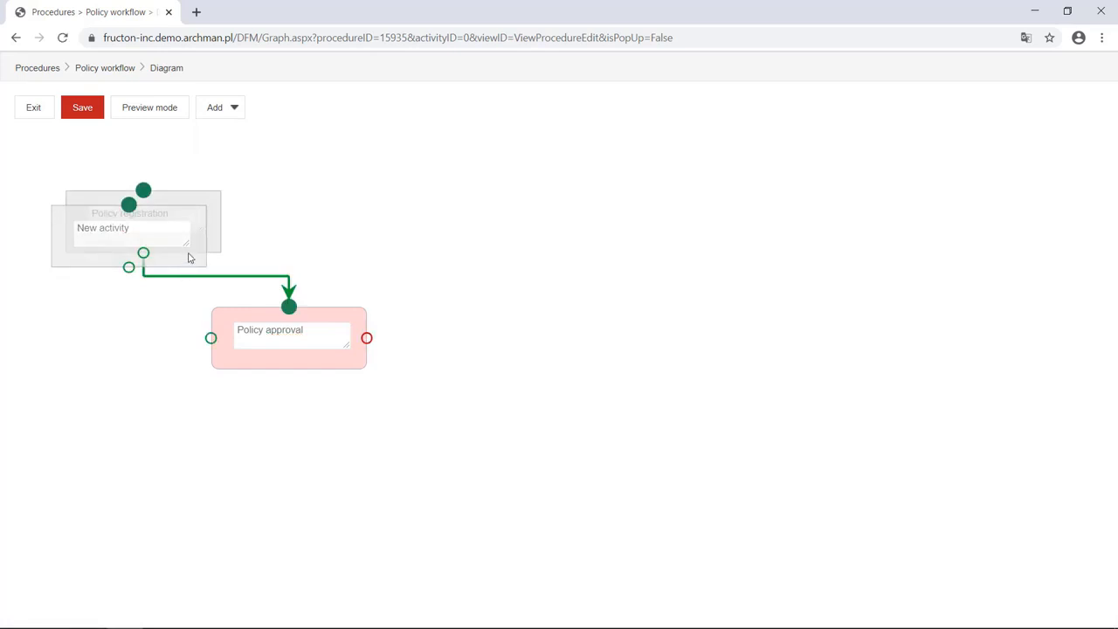
left_click_drag(188, 257, 217, 462)
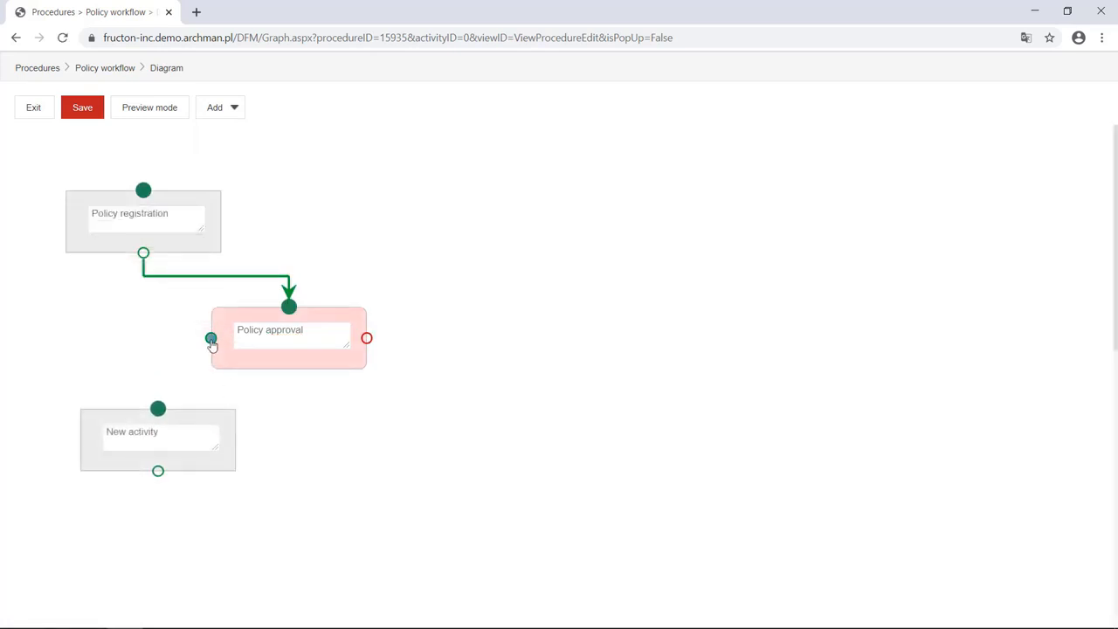
left_click_drag(211, 339, 104, 435)
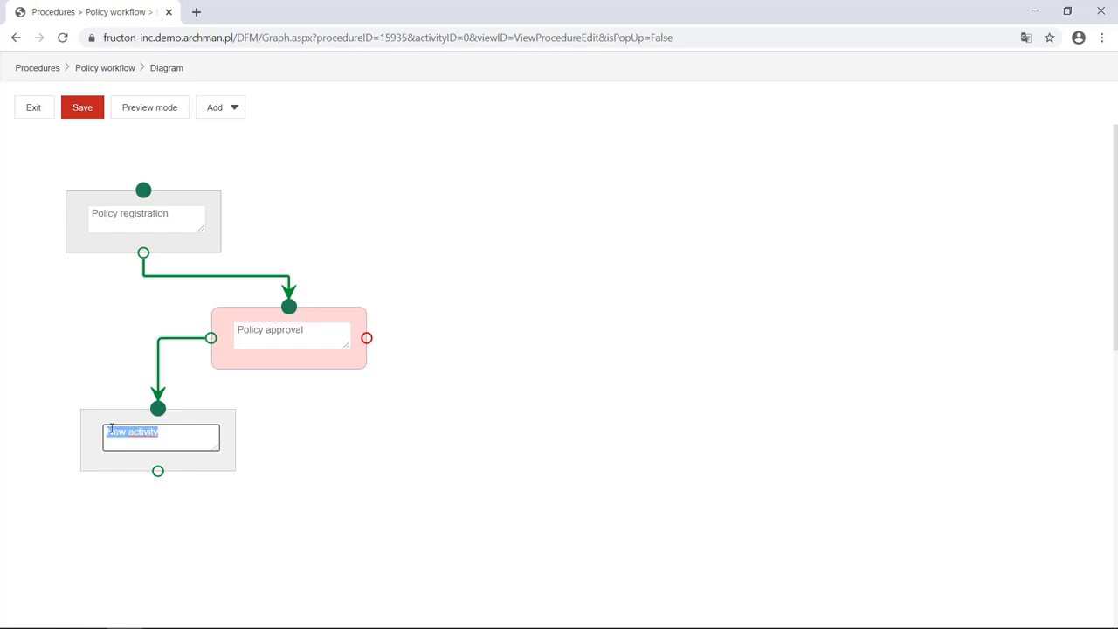
type("C")
type("etting ")
type("familiar ")
type("with ")
type("the polic")
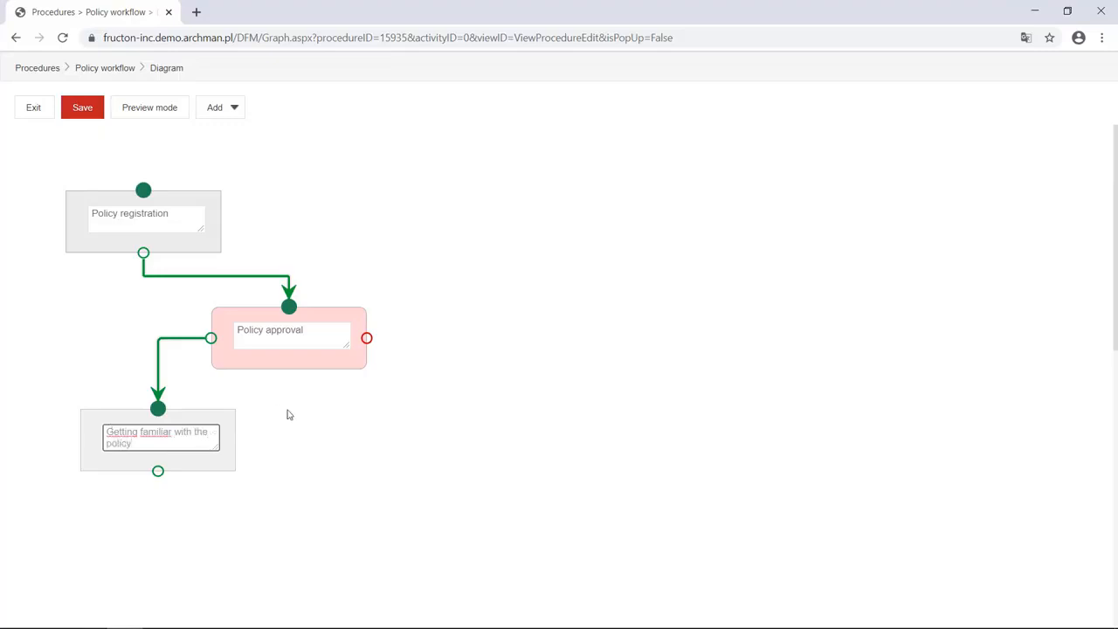
left_click(356, 400)
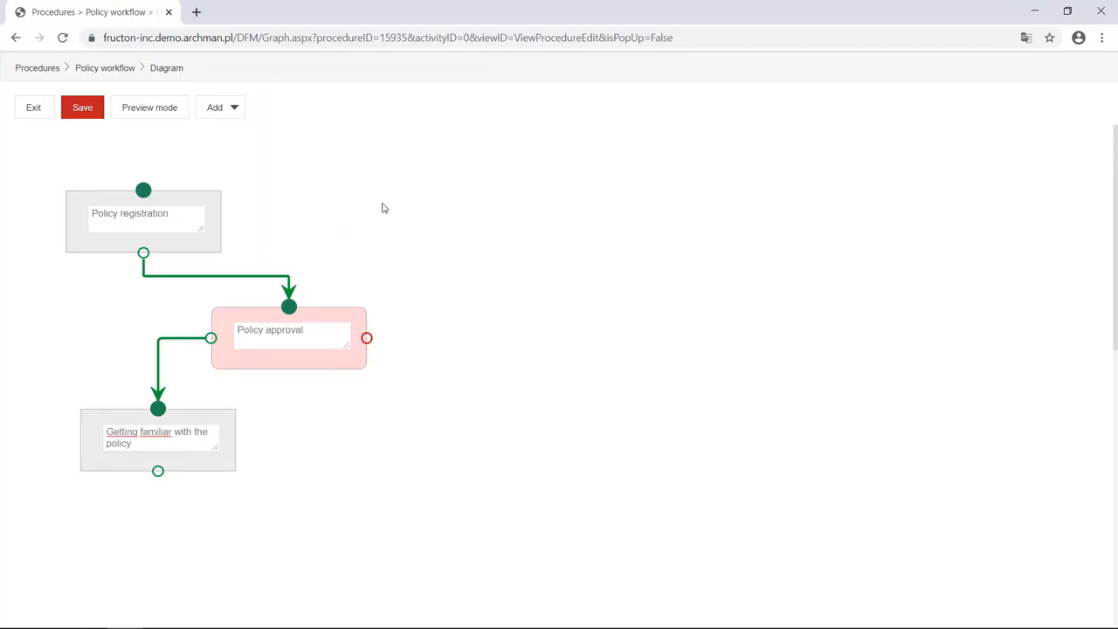
Add a task named Policy verification to the right of Policy registration and link Policy approval's red output to it.
left_click(214, 108)
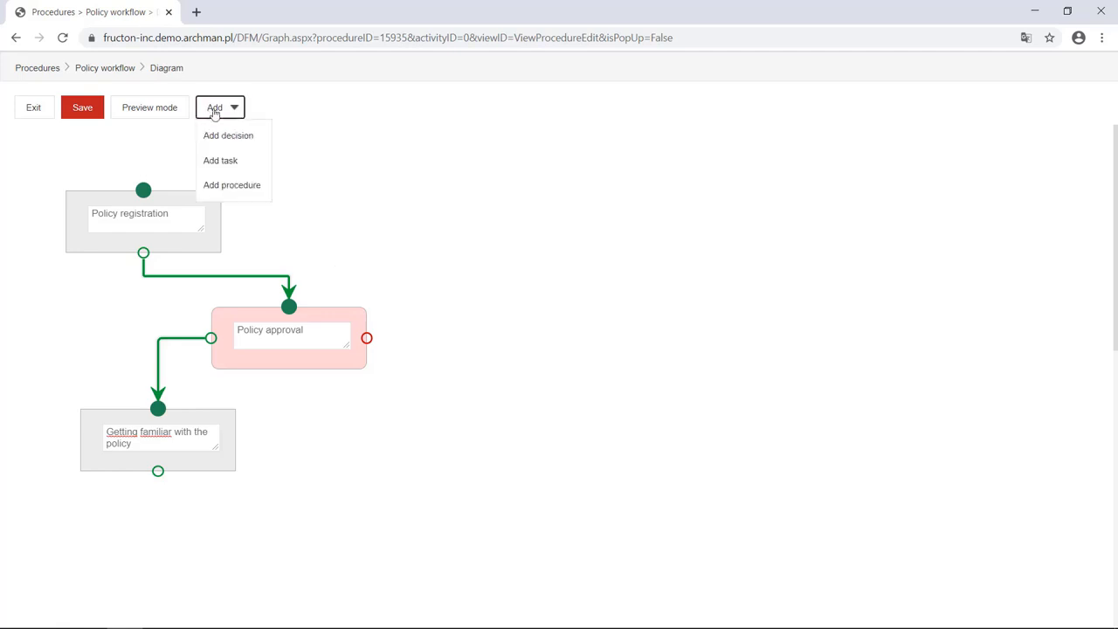
left_click(226, 165)
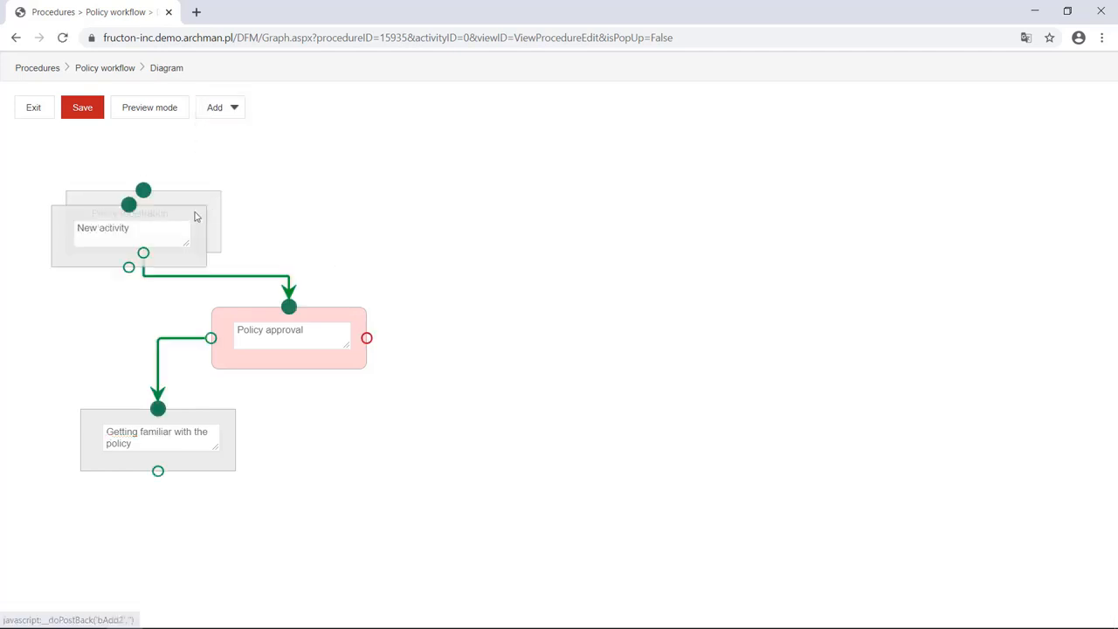
left_click_drag(191, 220, 440, 215)
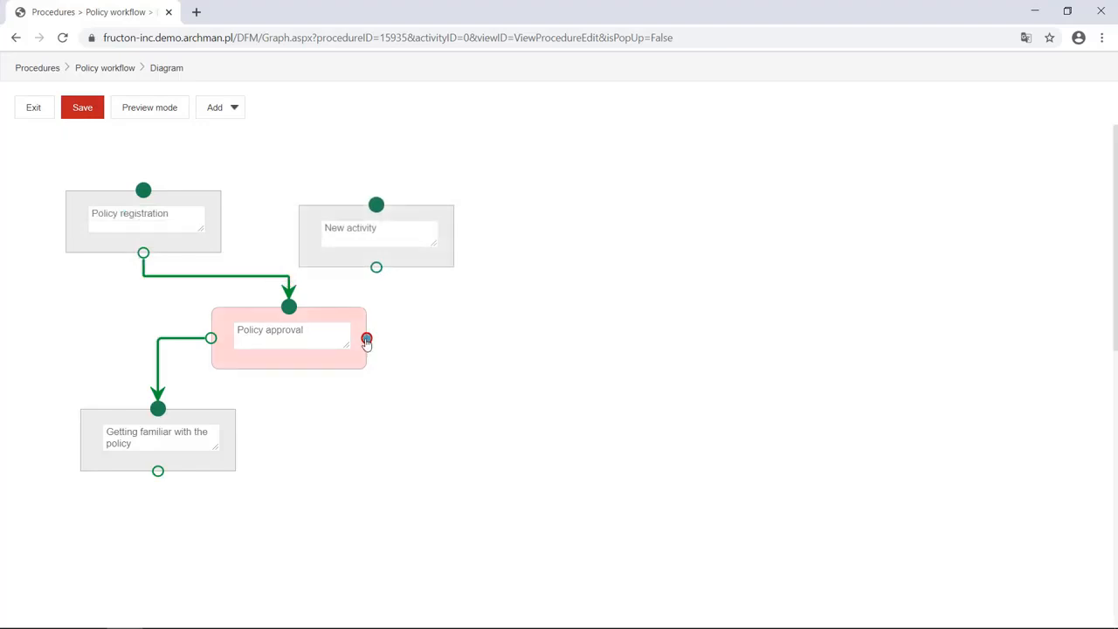
left_click_drag(367, 339, 325, 228)
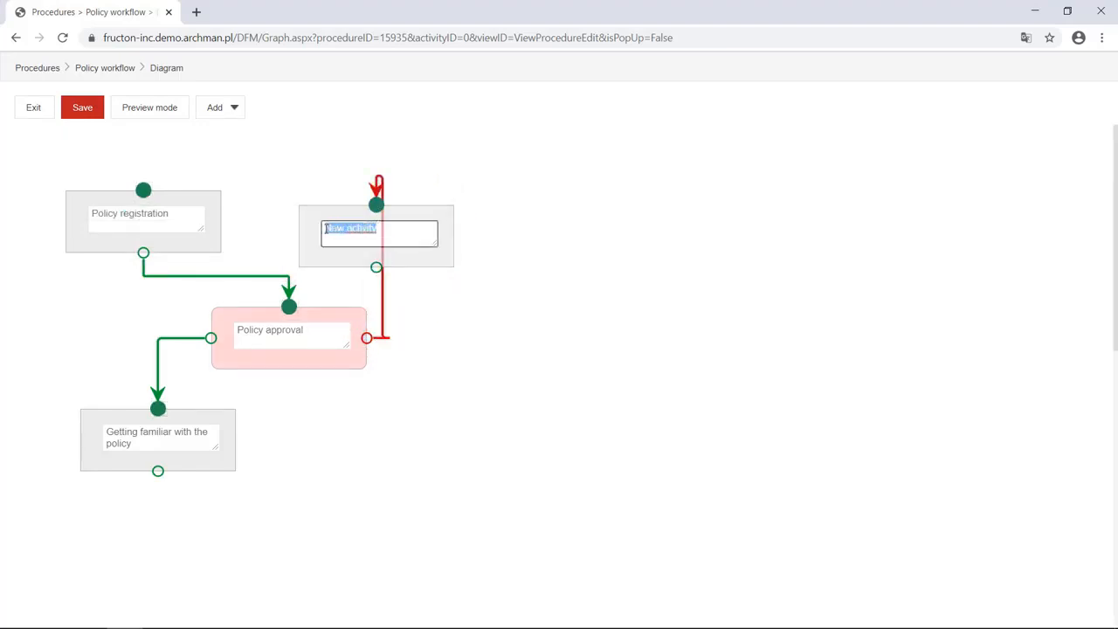
key("BackSpace")
type("Policy verification")
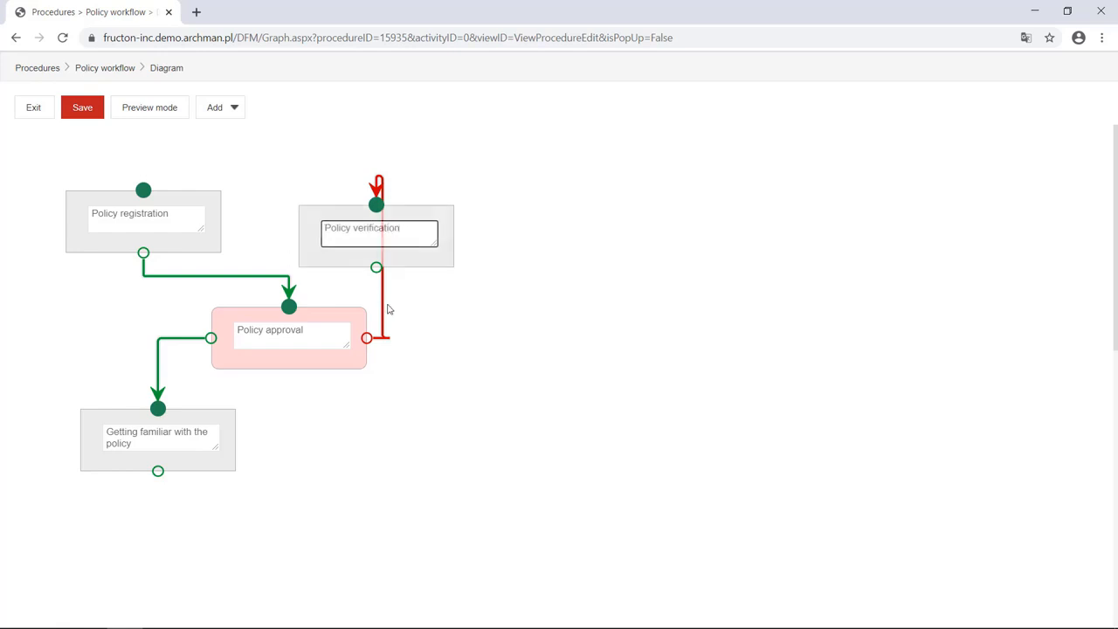
Link the Policy verification output to Policy approval, align the verification task level with Policy registration, and save the diagram.
left_click_drag(376, 267, 289, 307)
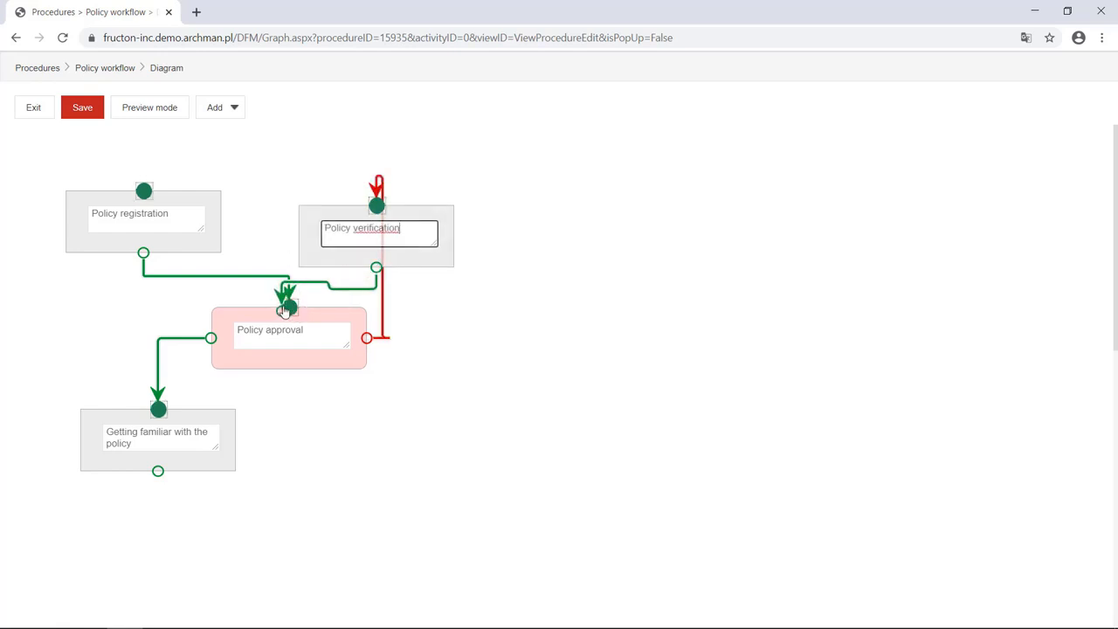
left_click_drag(422, 262, 451, 248)
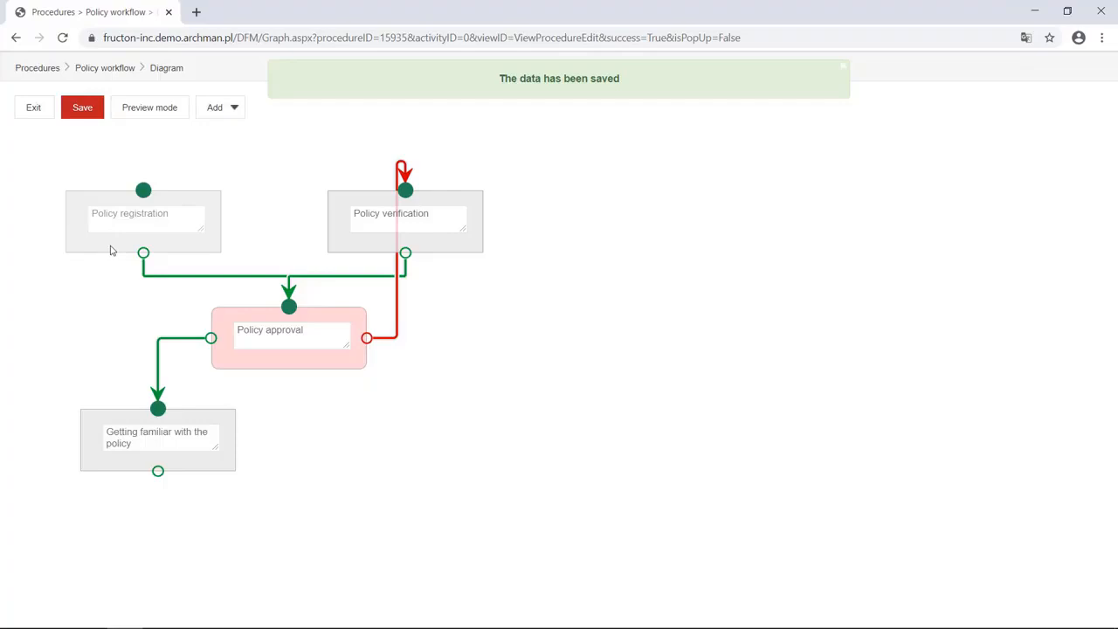
Open the Policy registration activity, rename its path Submit for approval, and have that path change the status to Registered.
double_click(110, 250)
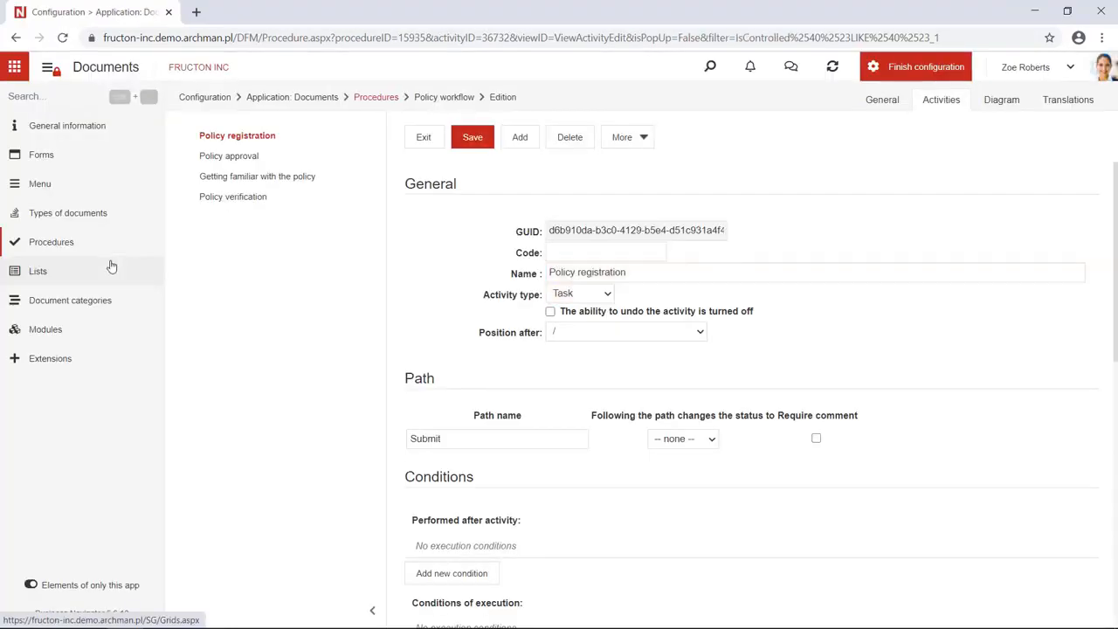
left_click(47, 67)
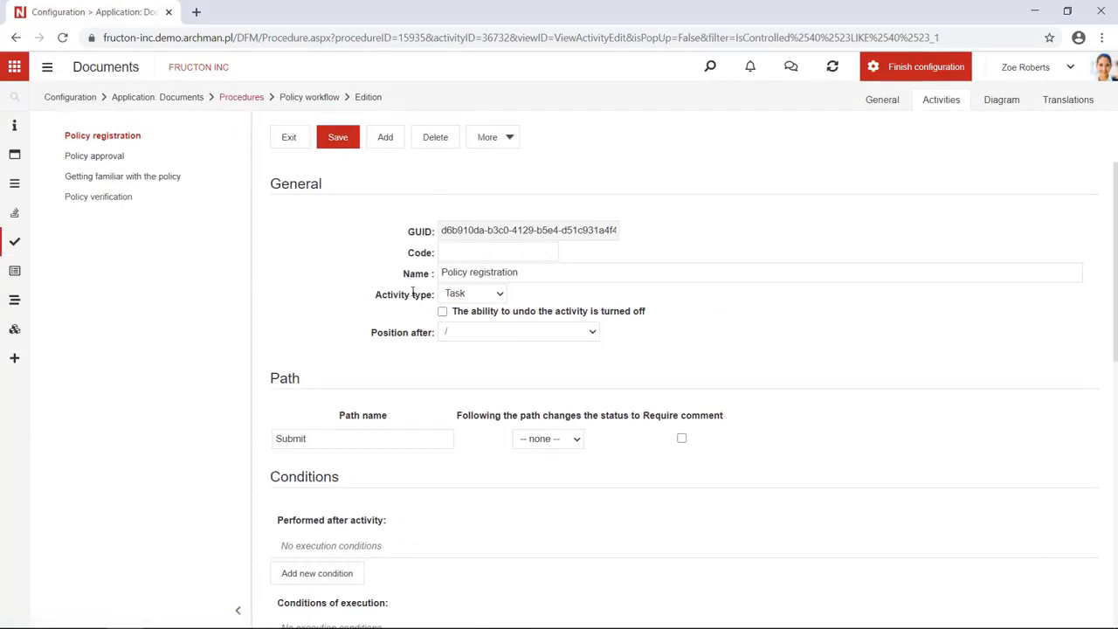
scroll(408, 307, "down", 1)
scroll(404, 319, "up", 1)
scroll(429, 345, "down", 1)
scroll(363, 347, "down", 1)
left_click(317, 291)
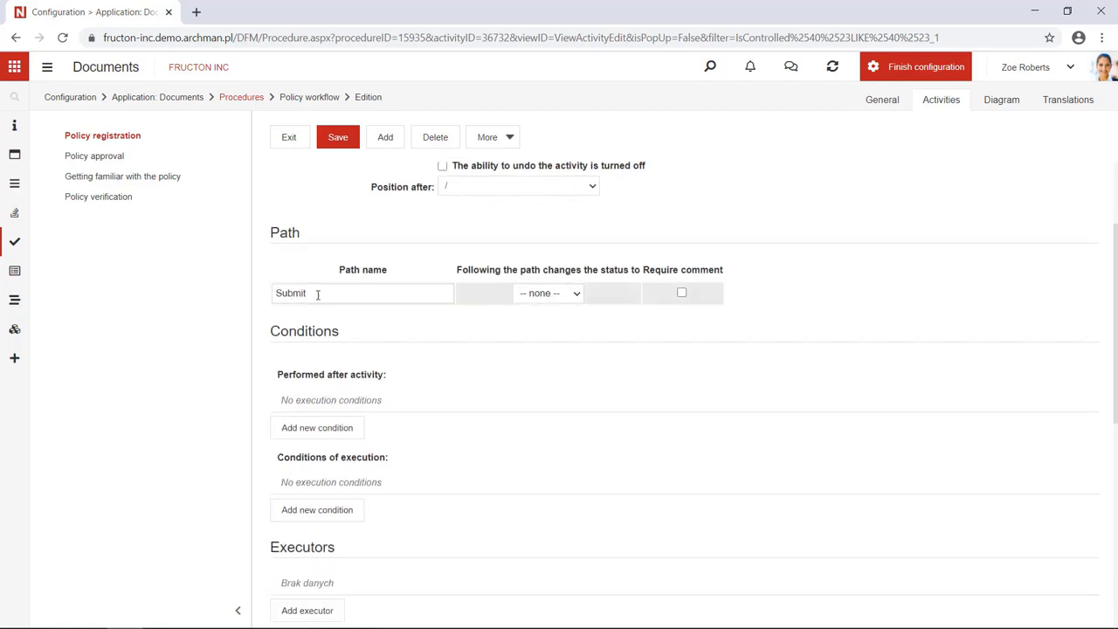
left_click_drag(317, 292, 249, 295)
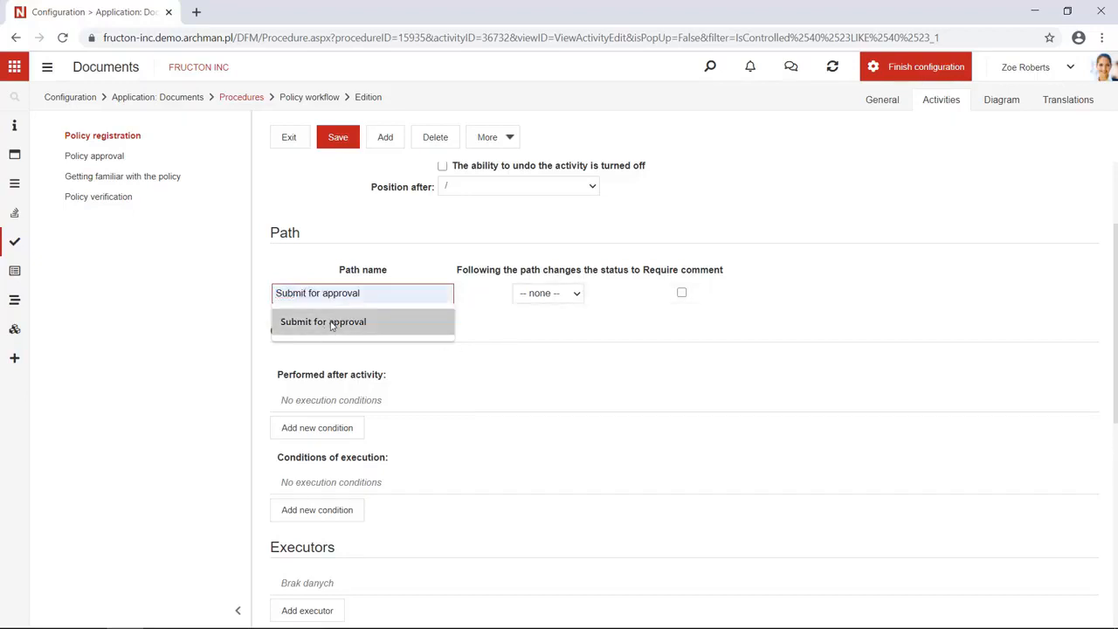
left_click(331, 323)
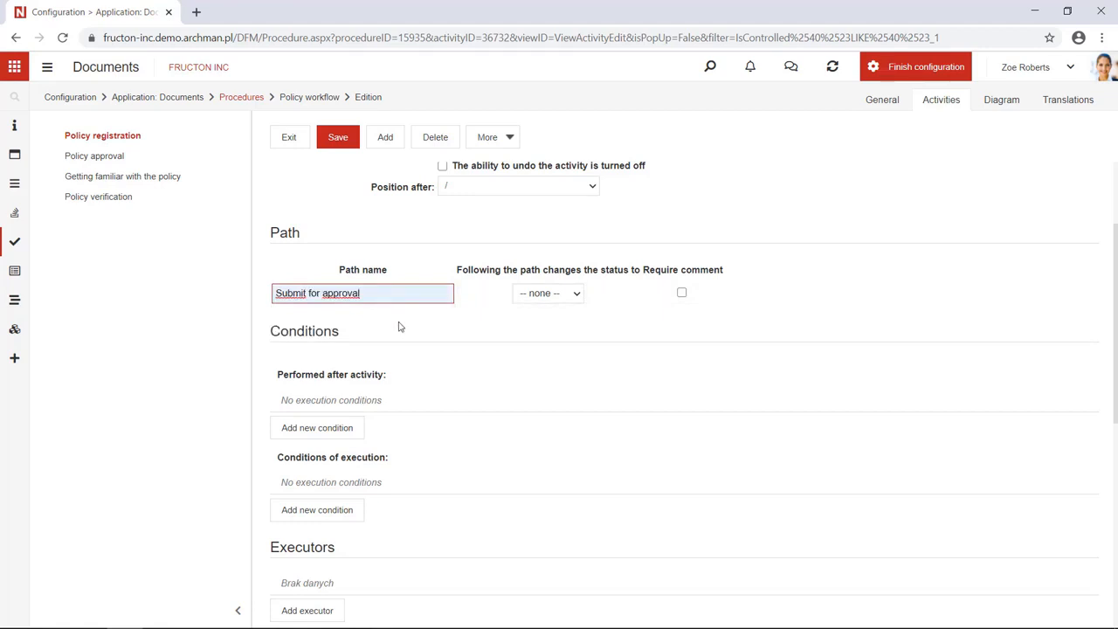
left_click(540, 297)
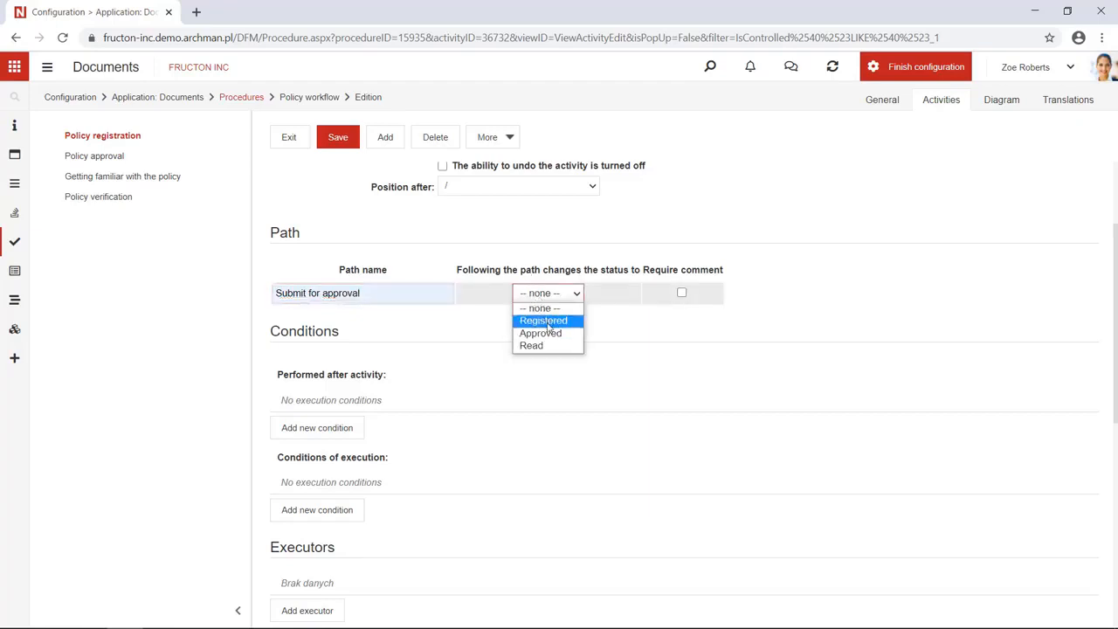
left_click(543, 321)
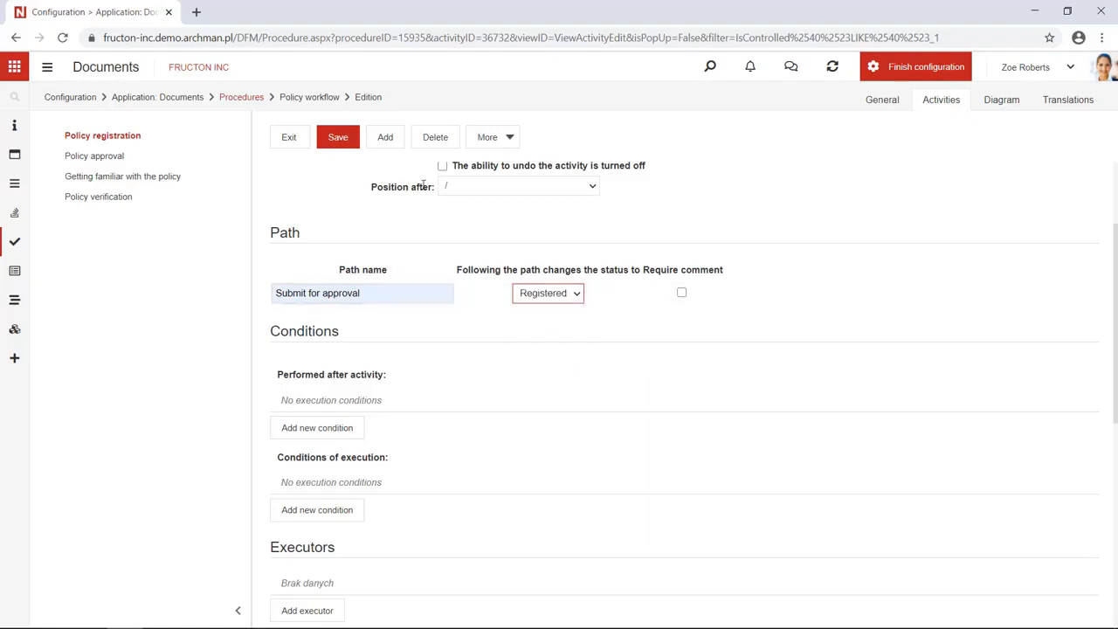
Add The person who launched the workflow as executor of Policy registration and save the activity.
scroll(447, 442, "down", 3)
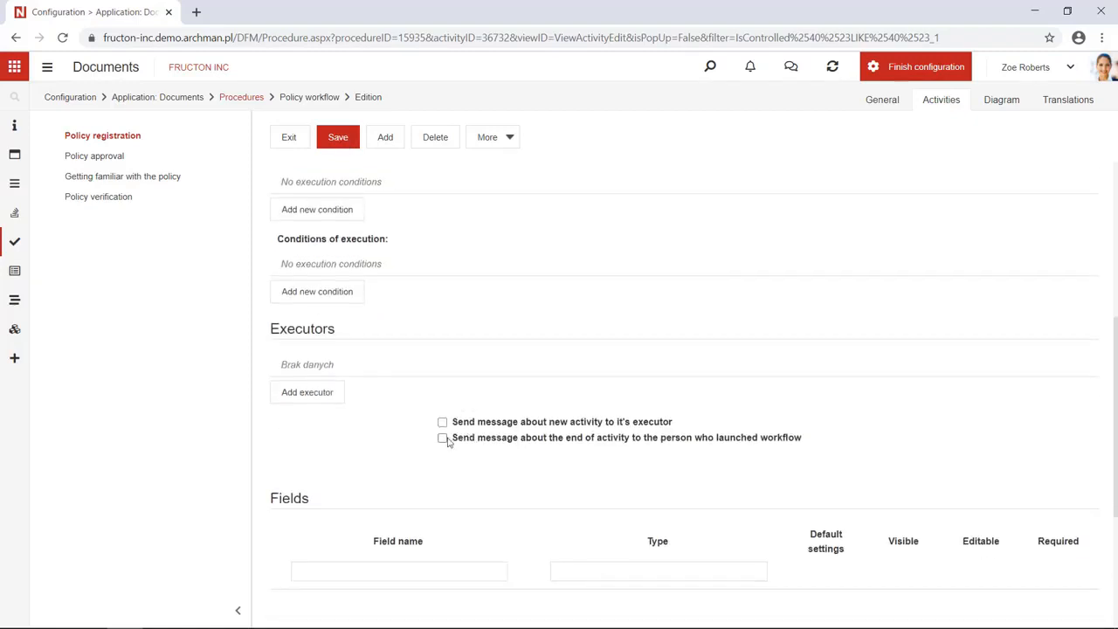
left_click(323, 395)
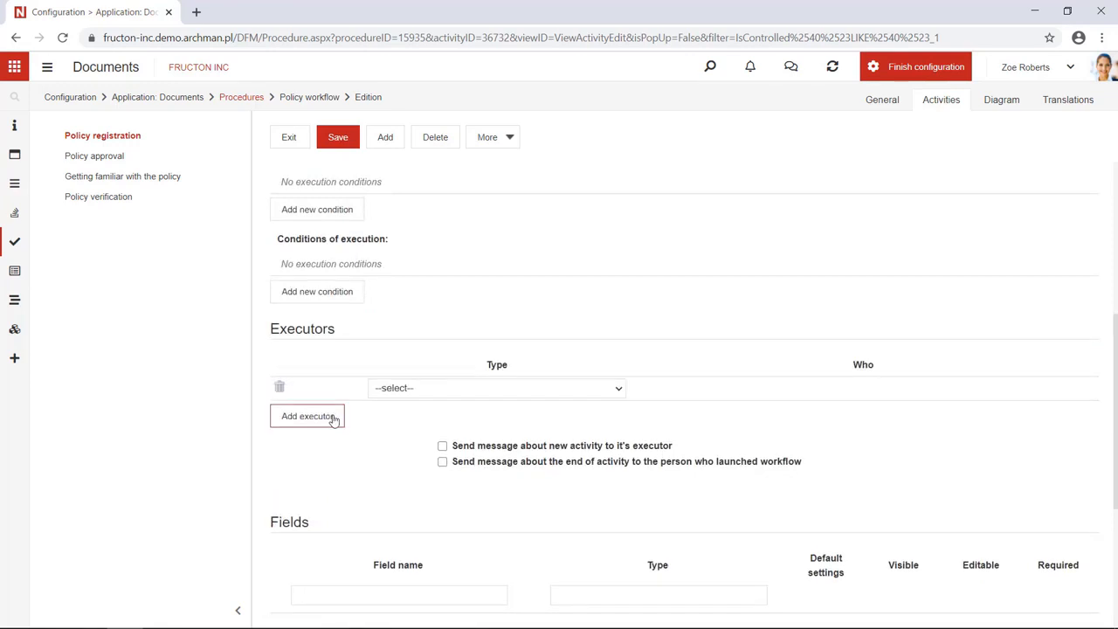
left_click(422, 391)
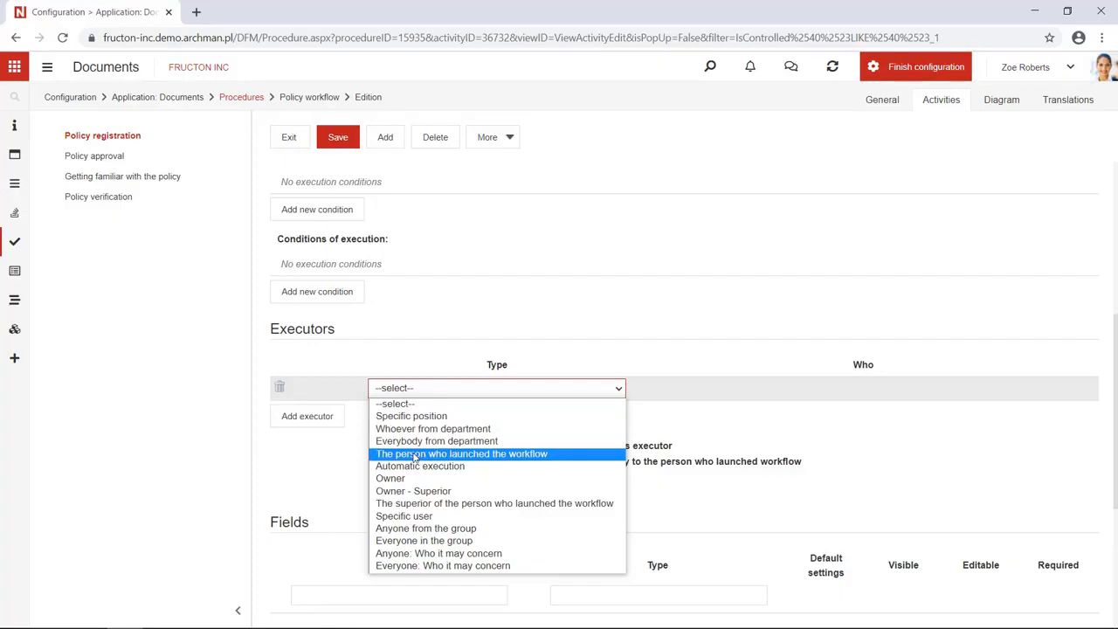
left_click(415, 454)
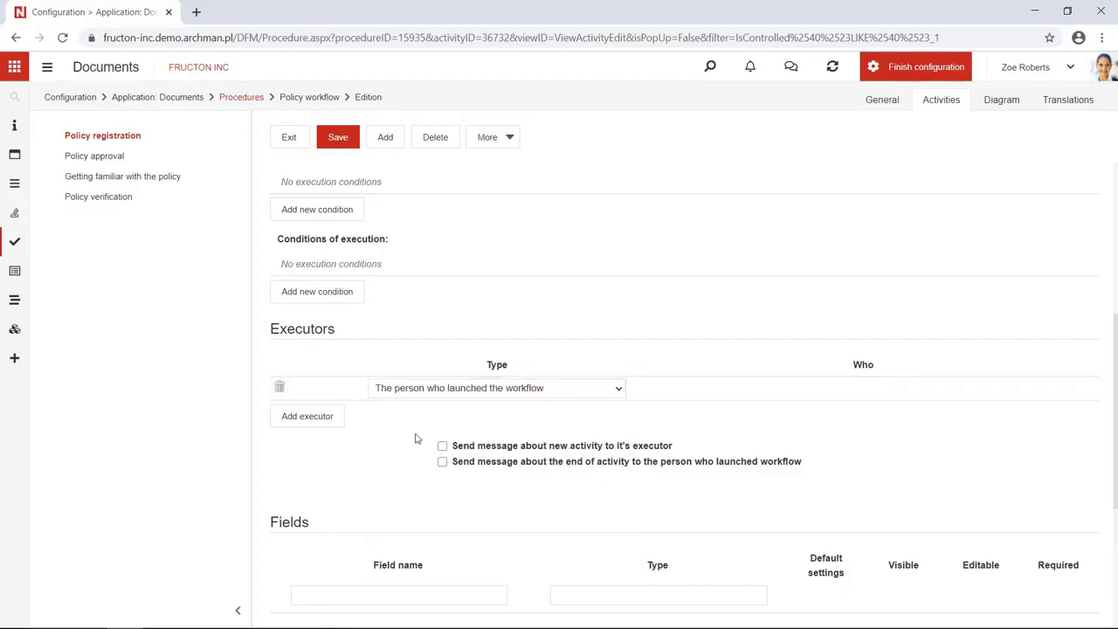
left_click(344, 140)
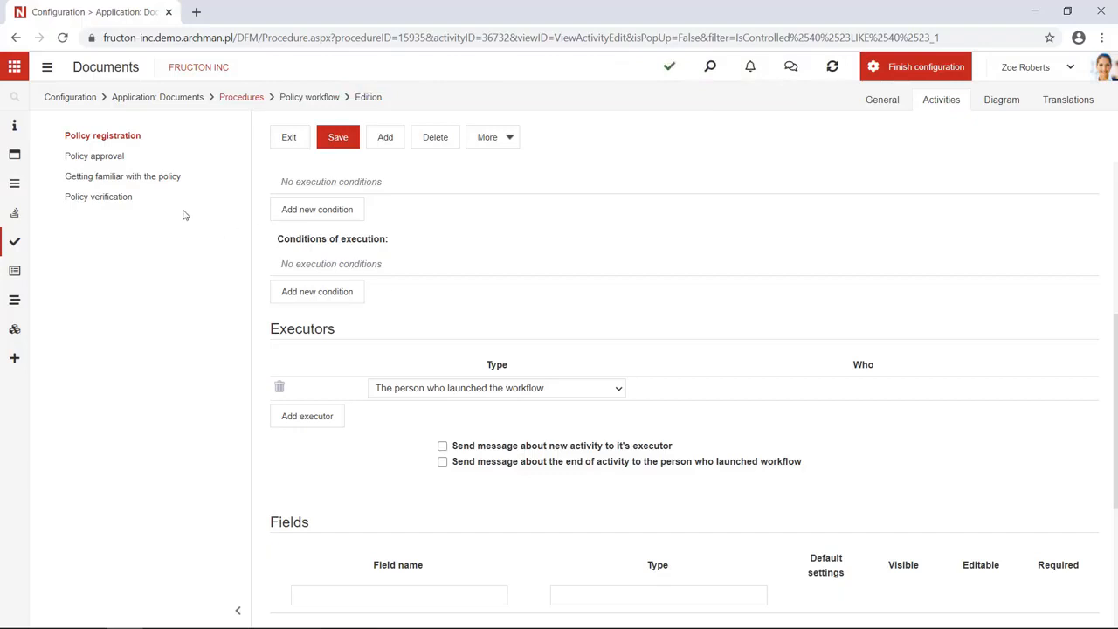
Open the Policy approval activity, rename its Submit path Apprive, and have that path change the status to Approved.
left_click(110, 159)
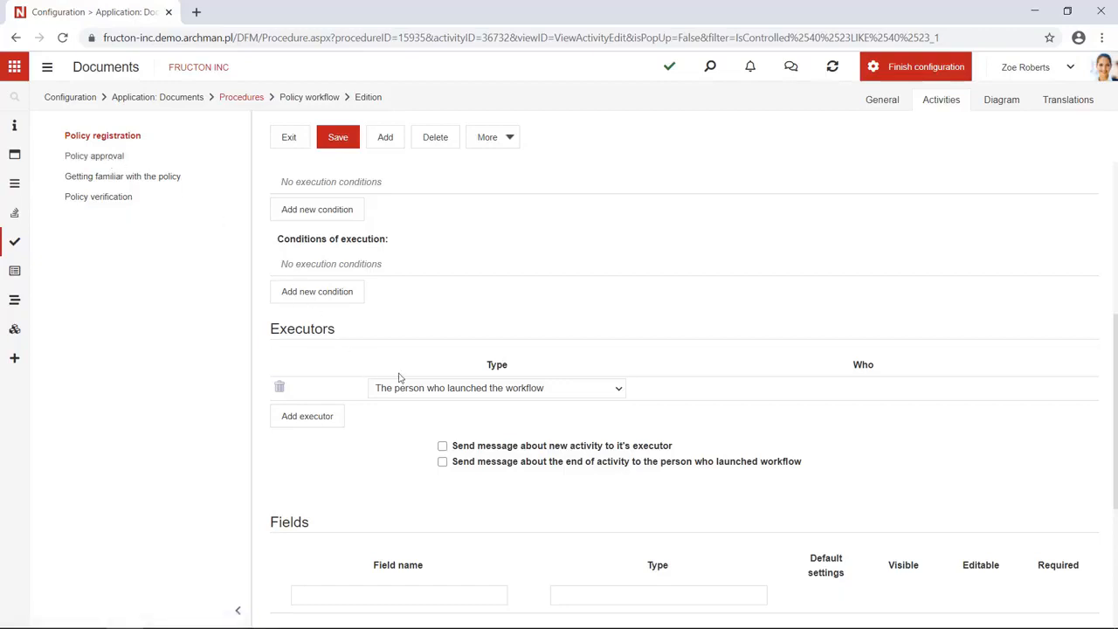
scroll(475, 376, "up", 4)
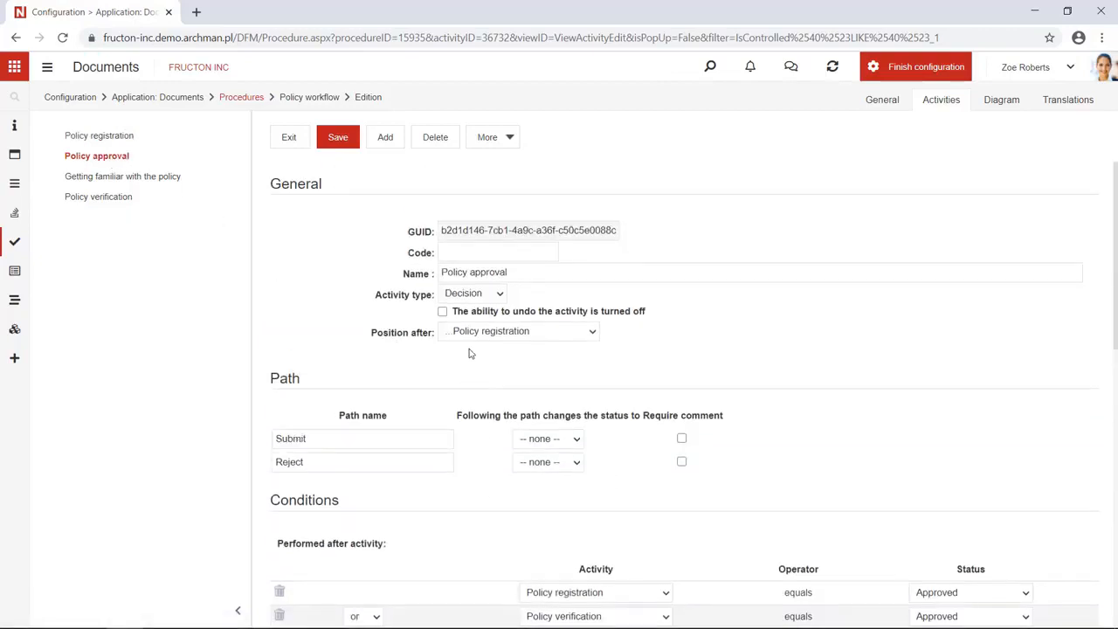
scroll(469, 356, "down", 1)
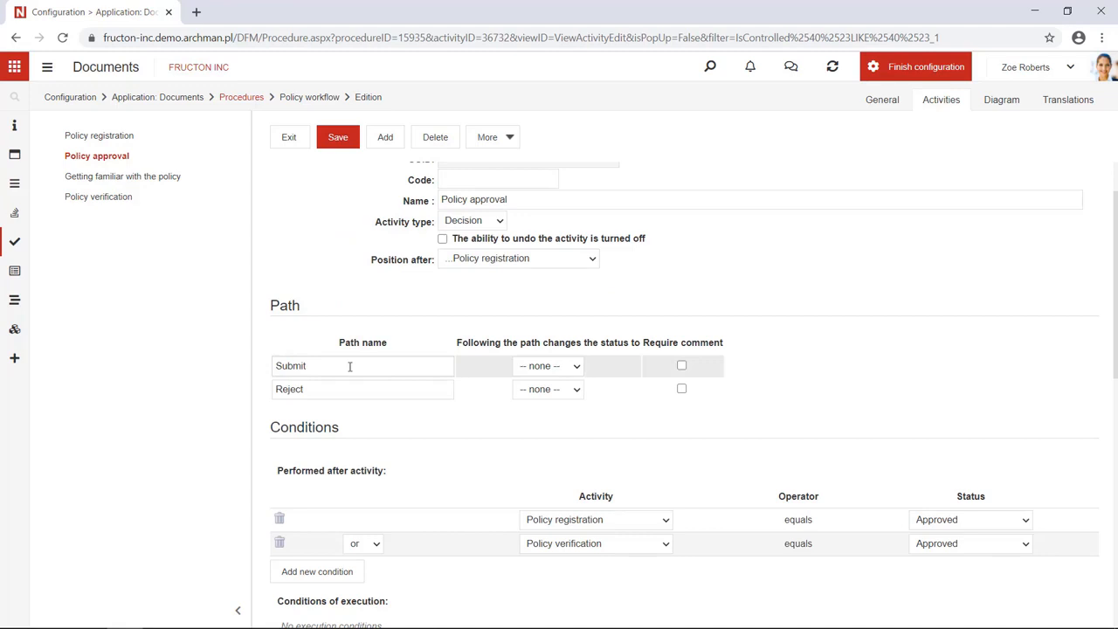
left_click(350, 367)
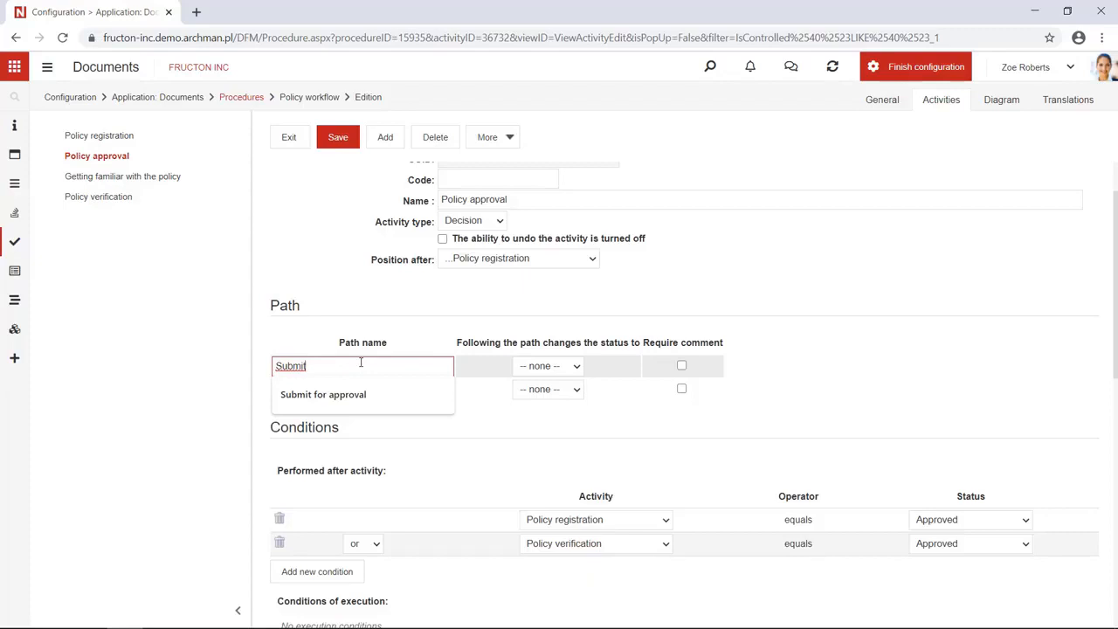
key("BackSpace")
key("BackSpace")
key("BackSpace")
key("BackSpace")
key("BackSpace")
key("BackSpace")
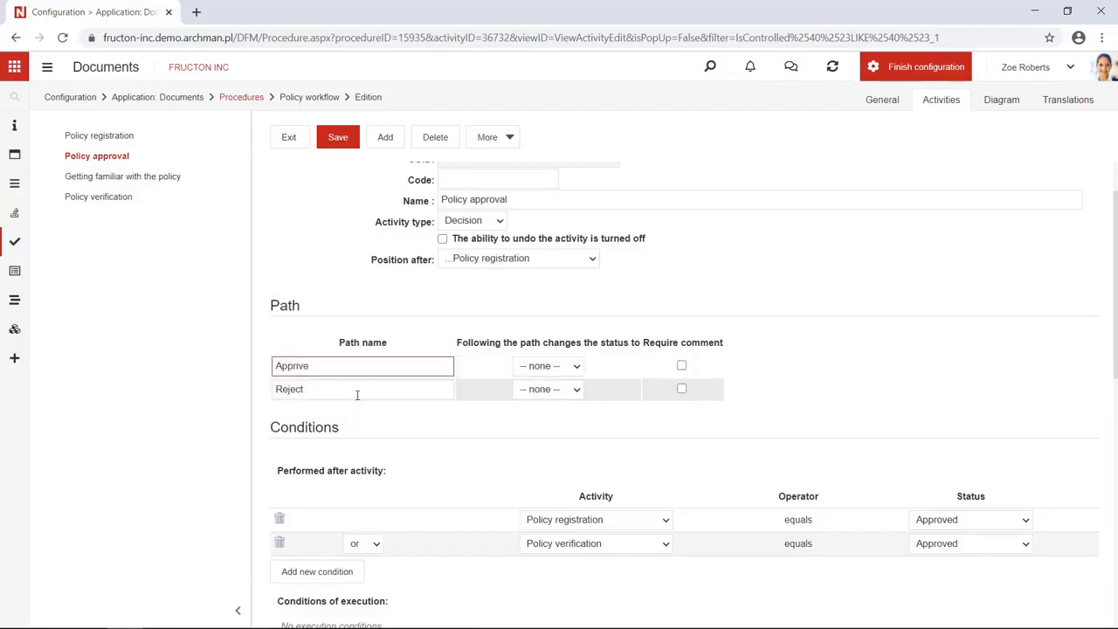
left_click(554, 368)
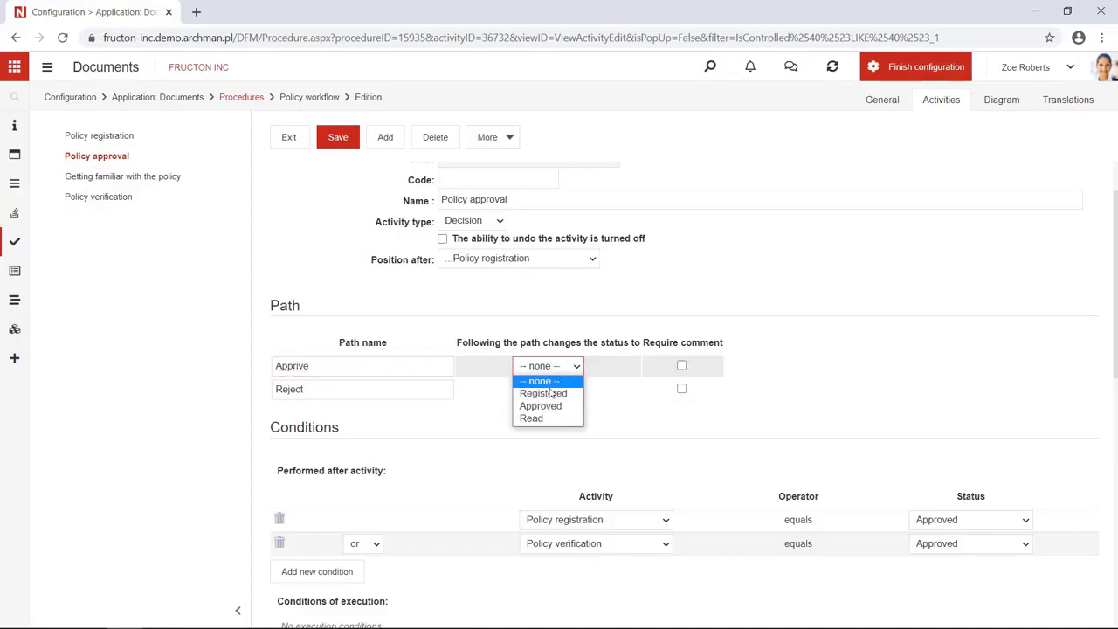
left_click(541, 407)
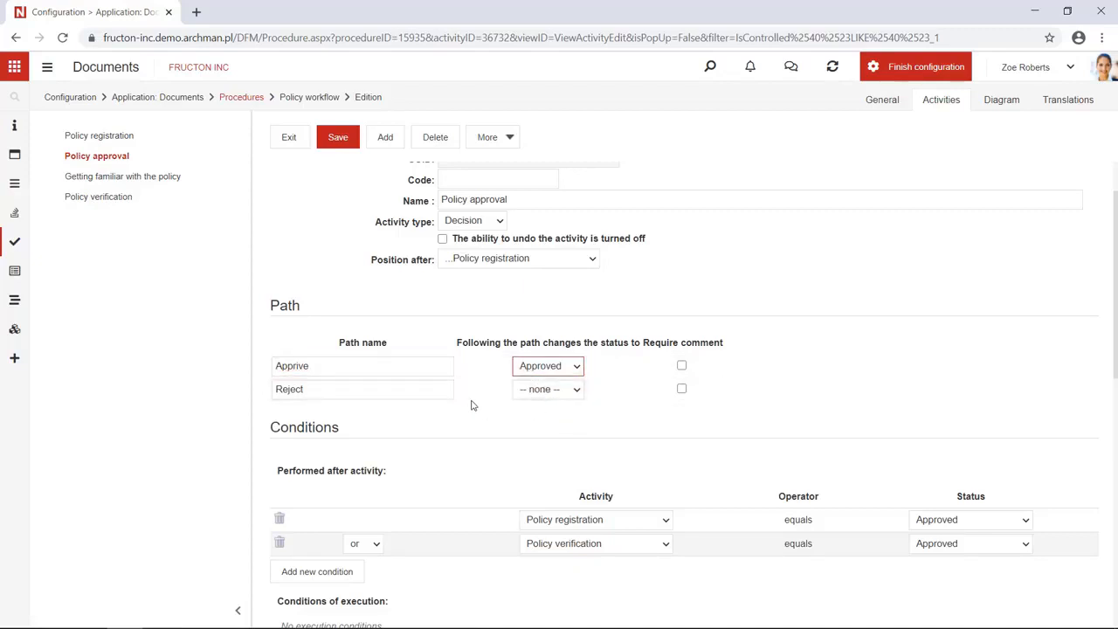
scroll(509, 440, "down", 1)
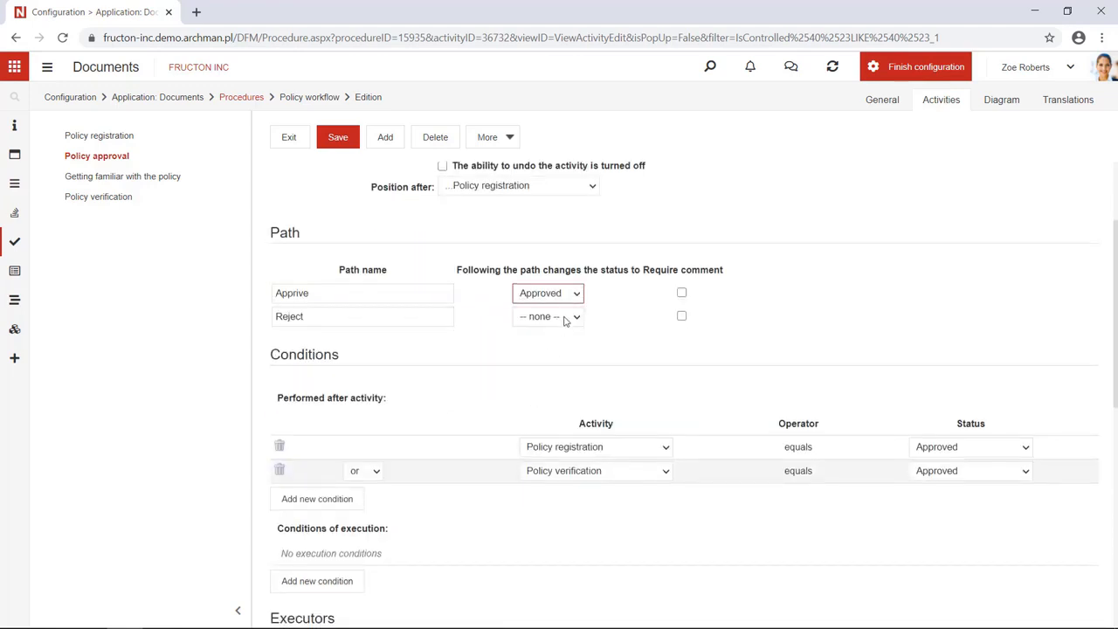
left_click(554, 323)
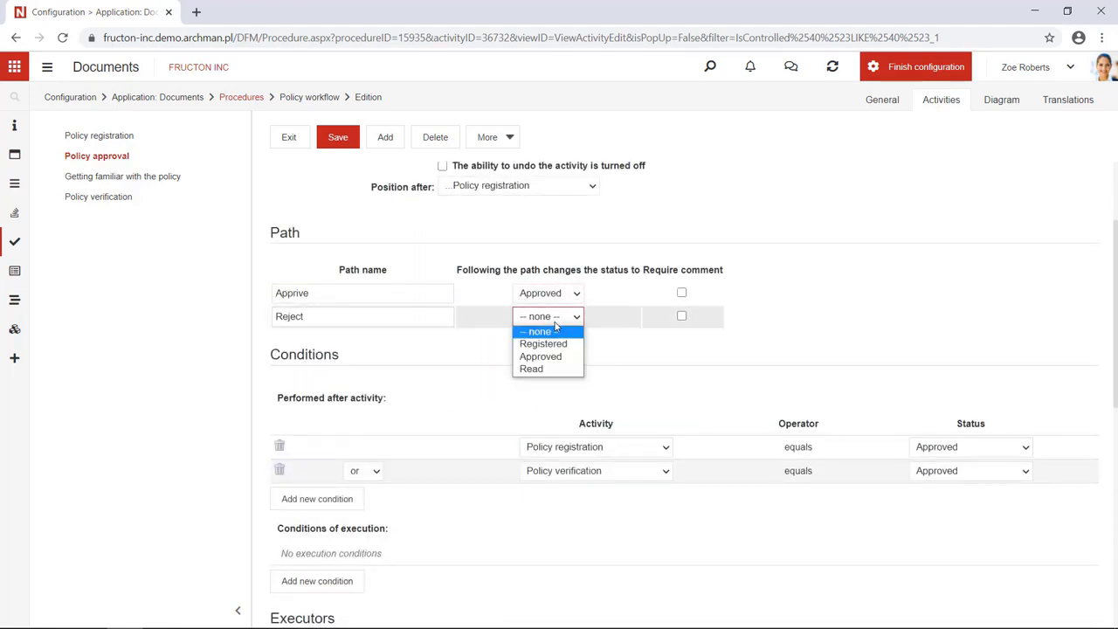
left_click(481, 366)
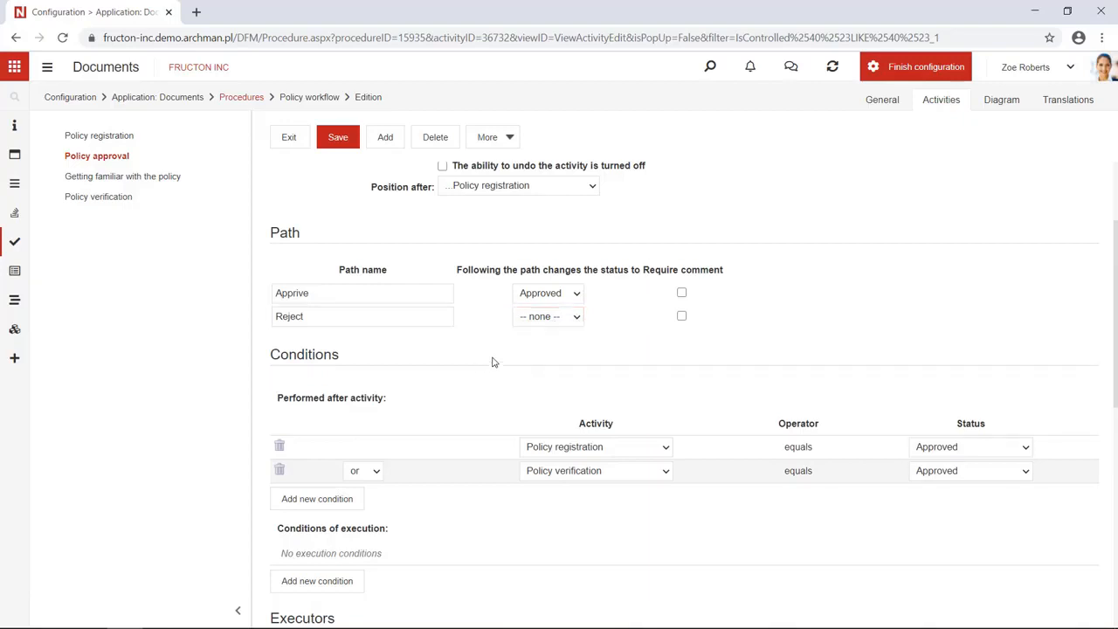
Add an executor of type Specific user to Policy approval and choose the approver by name.
scroll(493, 377, "down", 3)
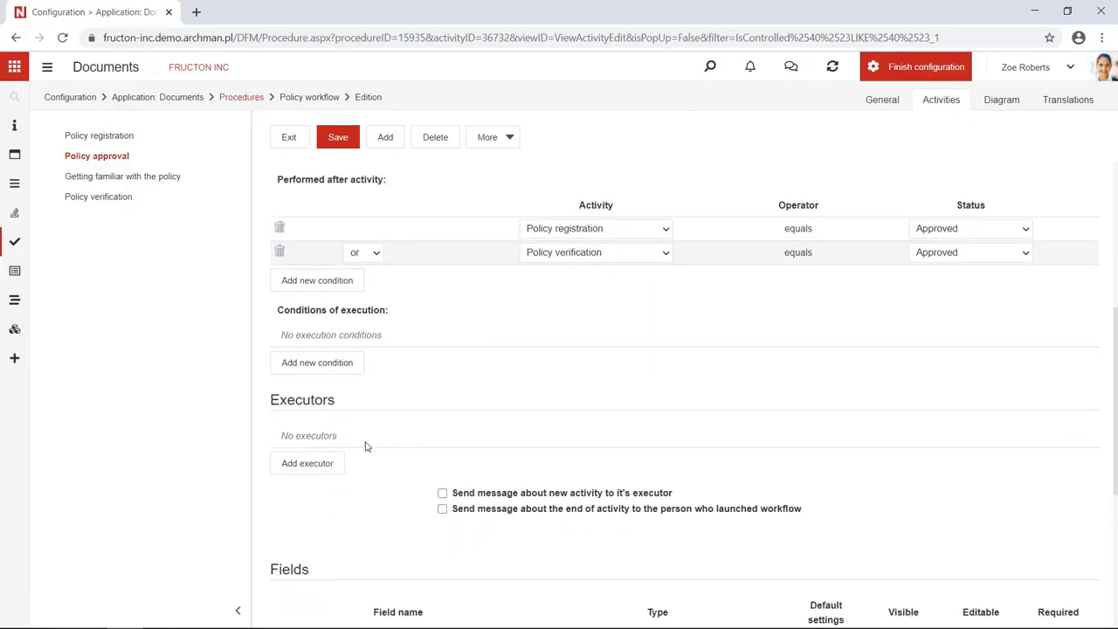
left_click(307, 463)
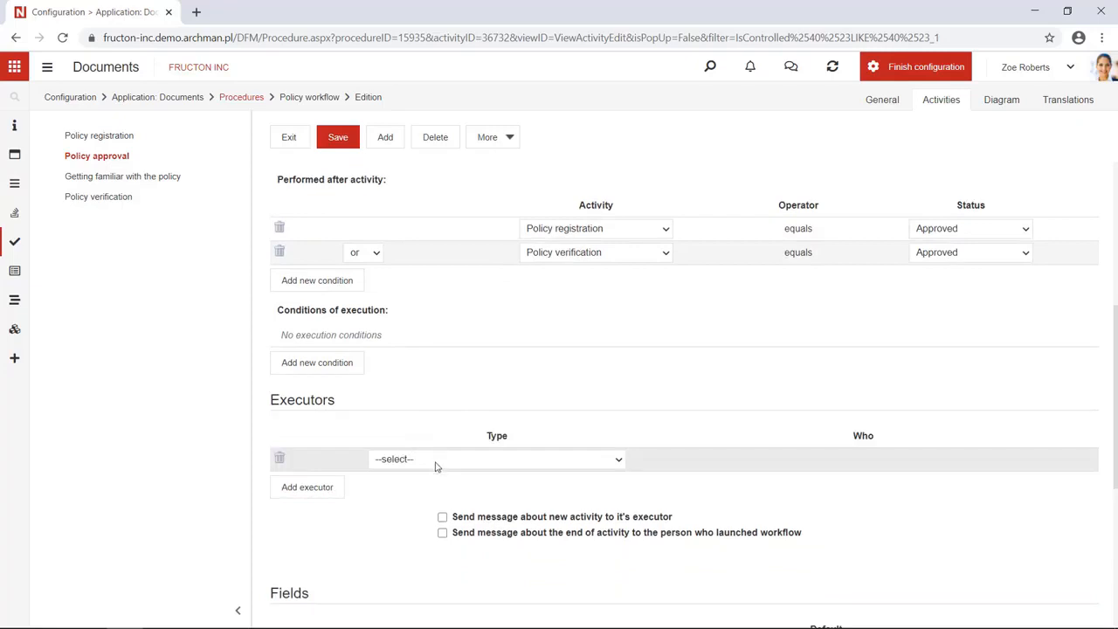
left_click(435, 462)
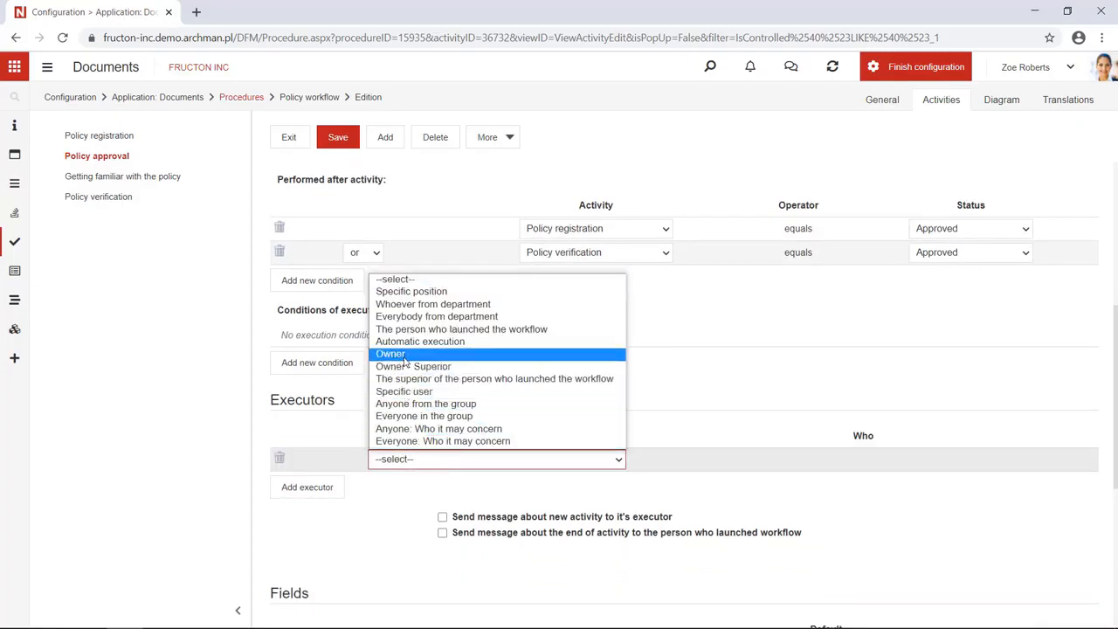
left_click(405, 391)
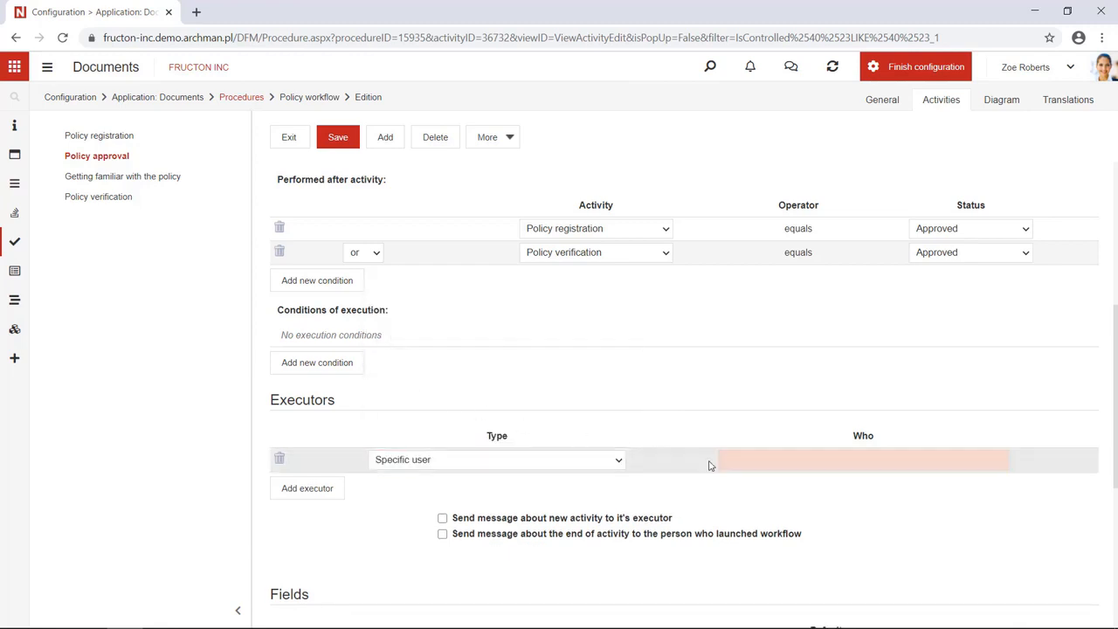
left_click(780, 460)
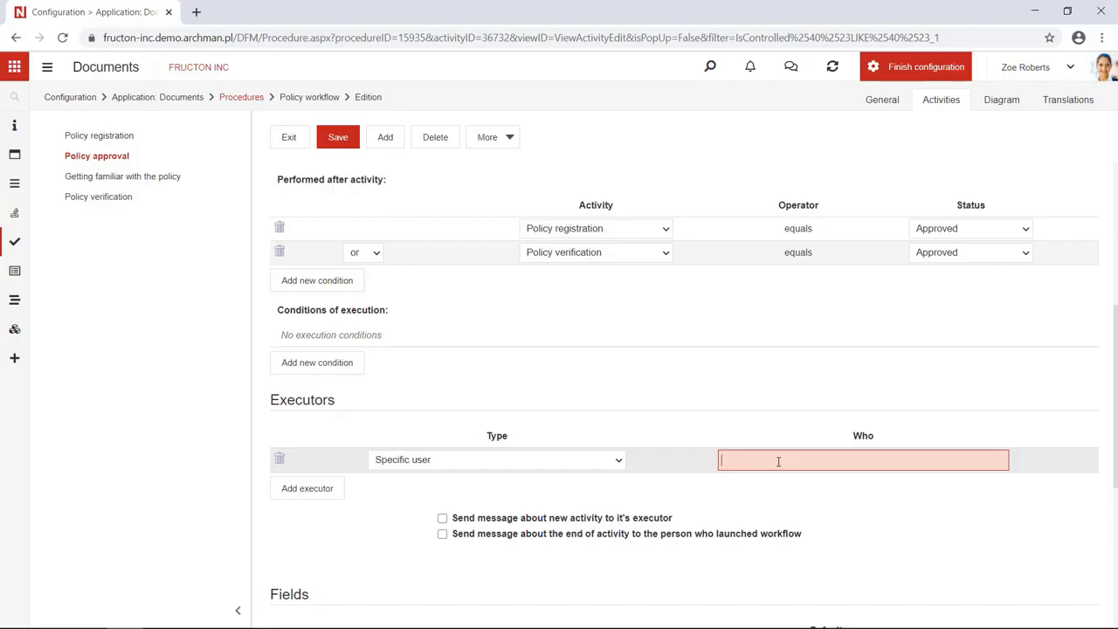
type("rebe")
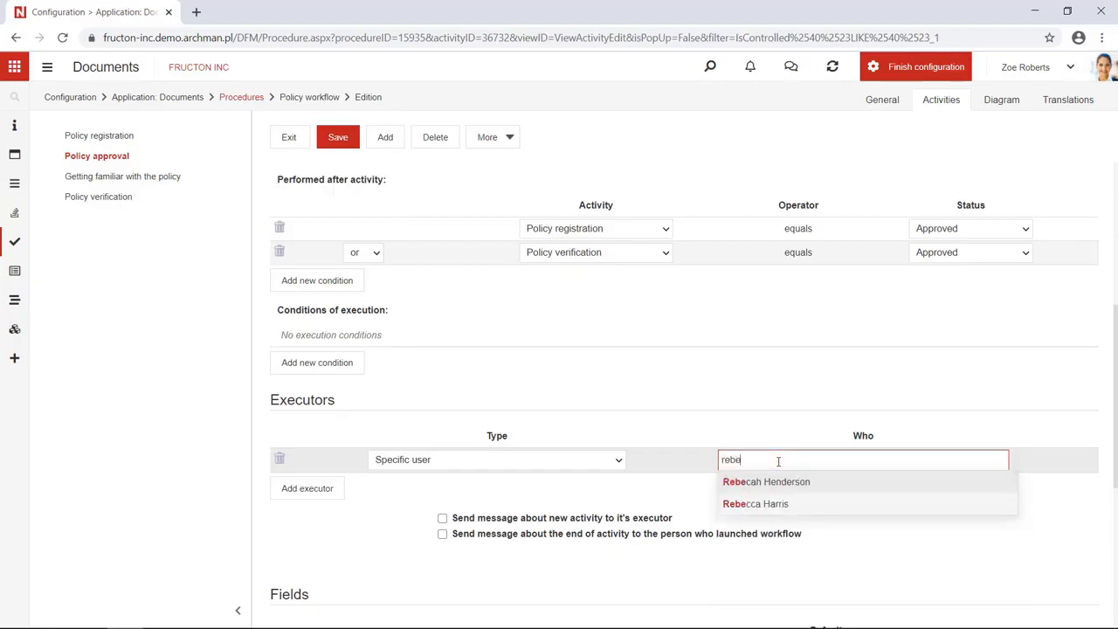
left_click(798, 486)
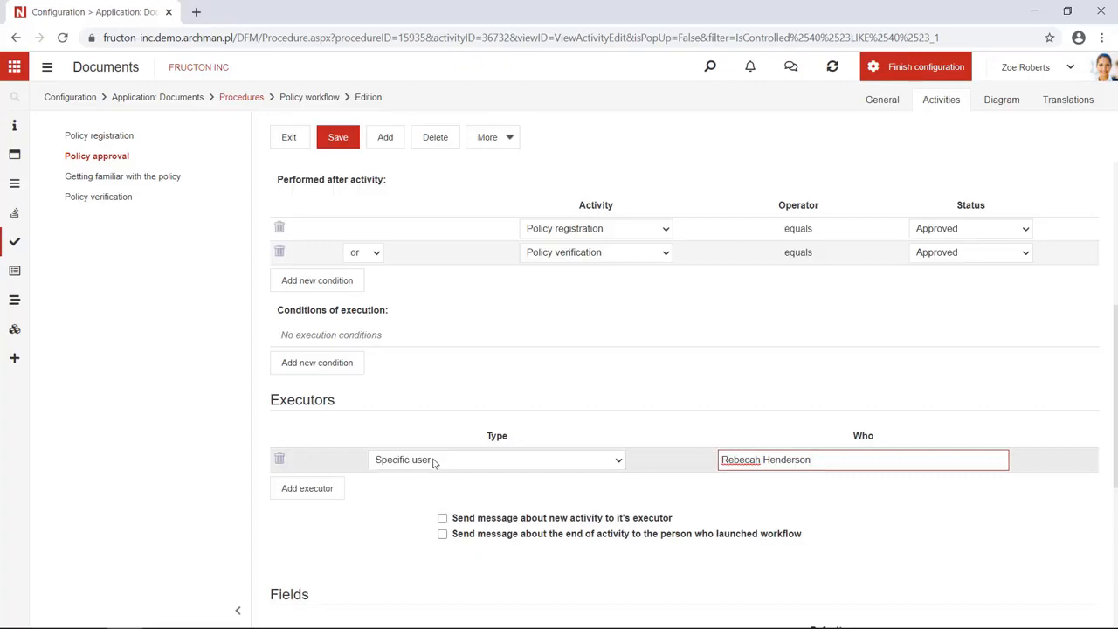
Change the Policy approval executor to type Specific position and assign the Chief Executive Officer position.
left_click(431, 461)
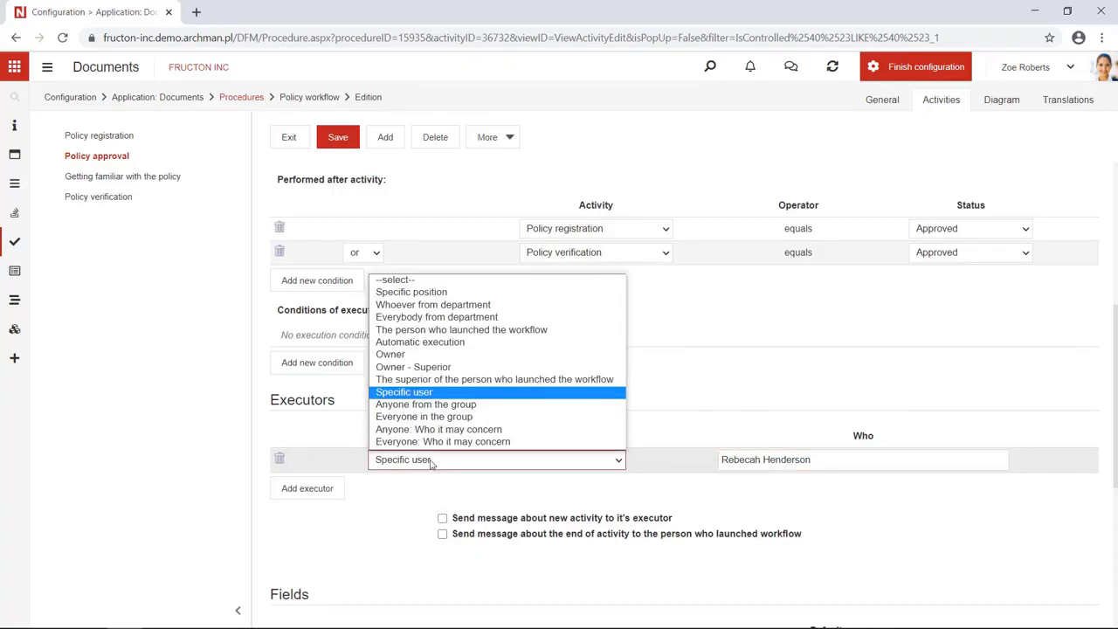
left_click(410, 292)
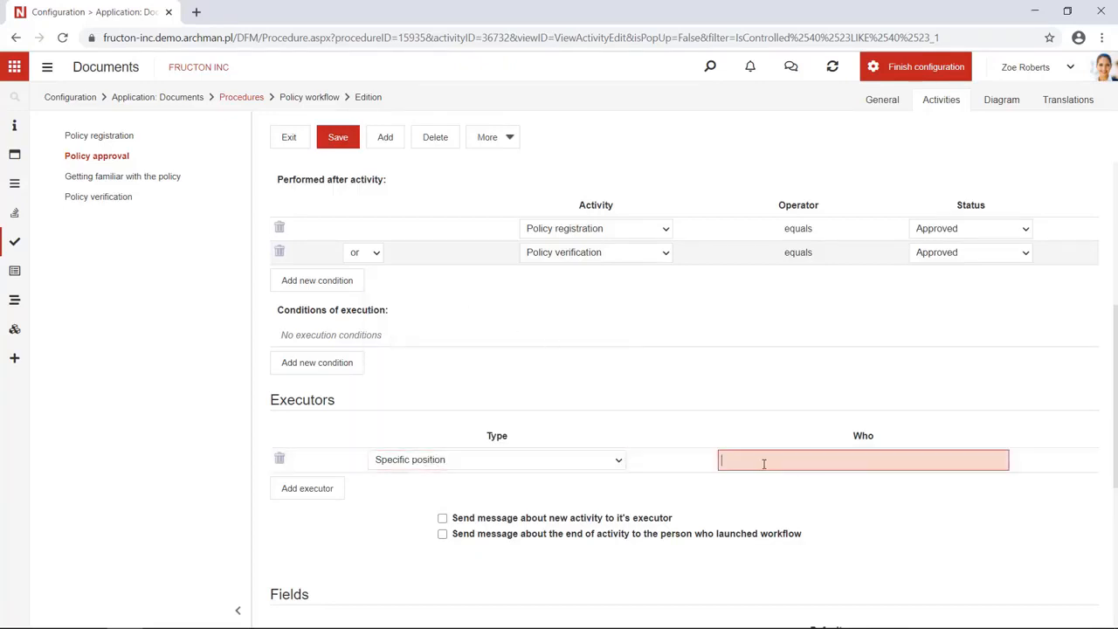
type("re")
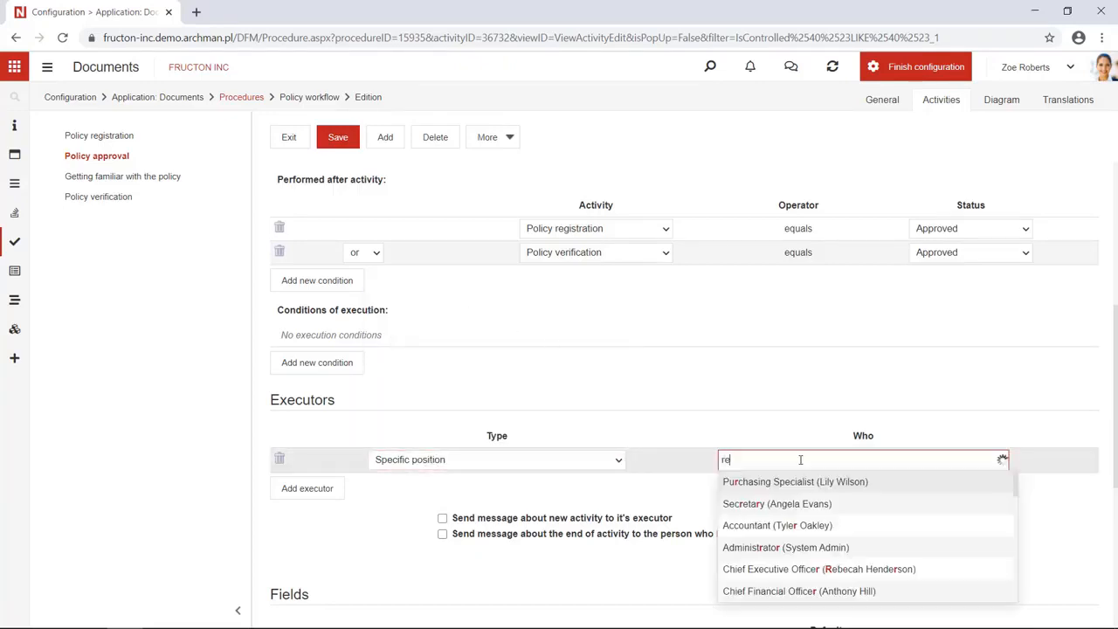
type("ce")
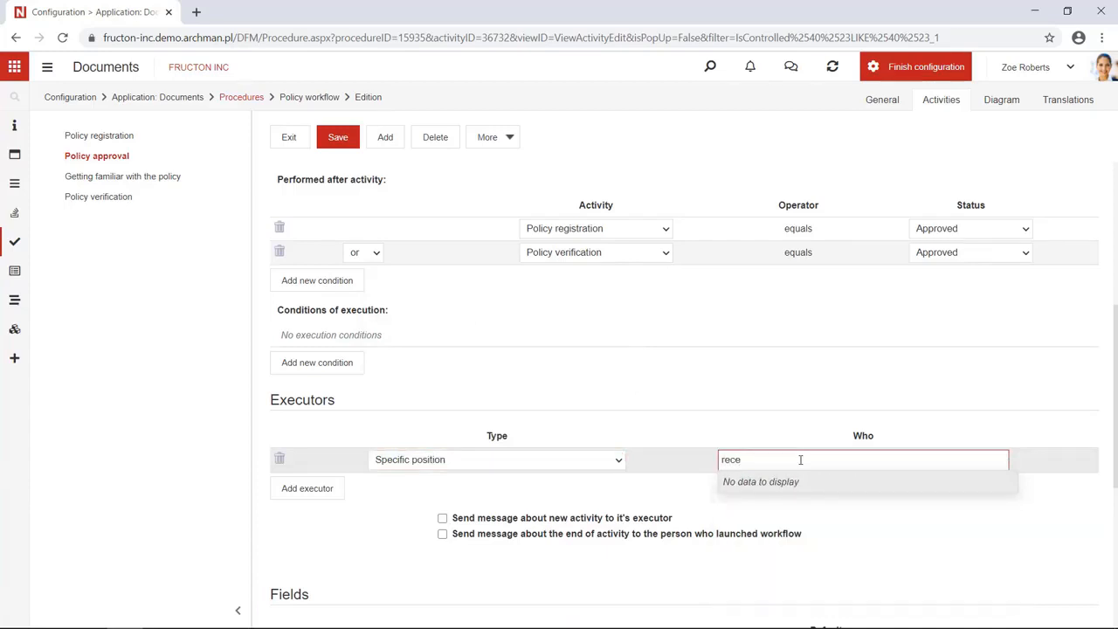
key("BackSpace")
key("BackSpace")
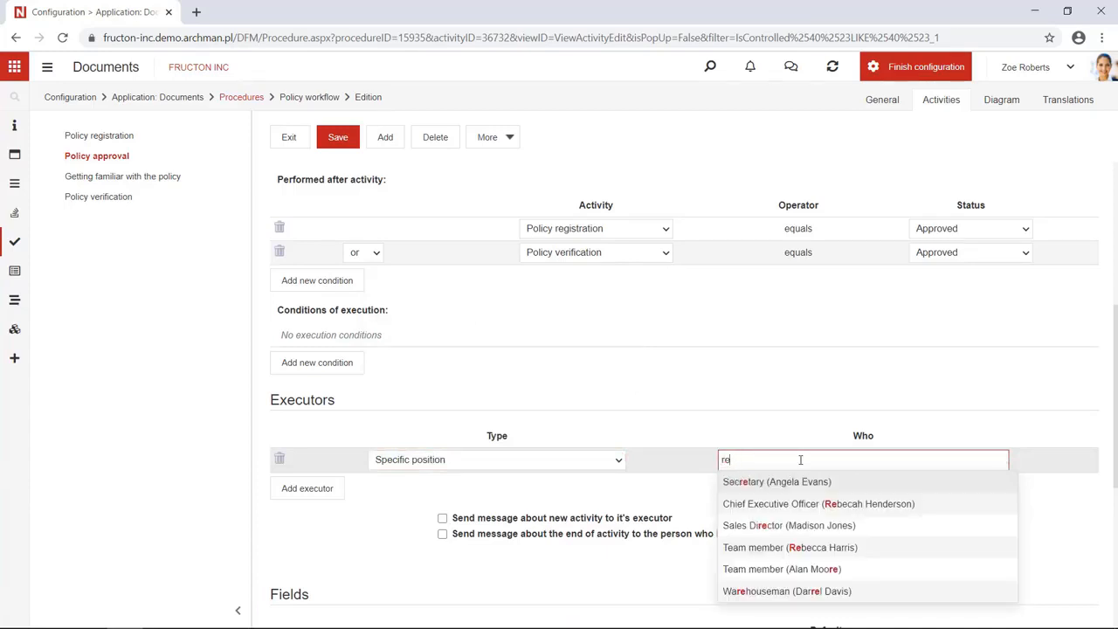
type("b")
left_click(795, 481)
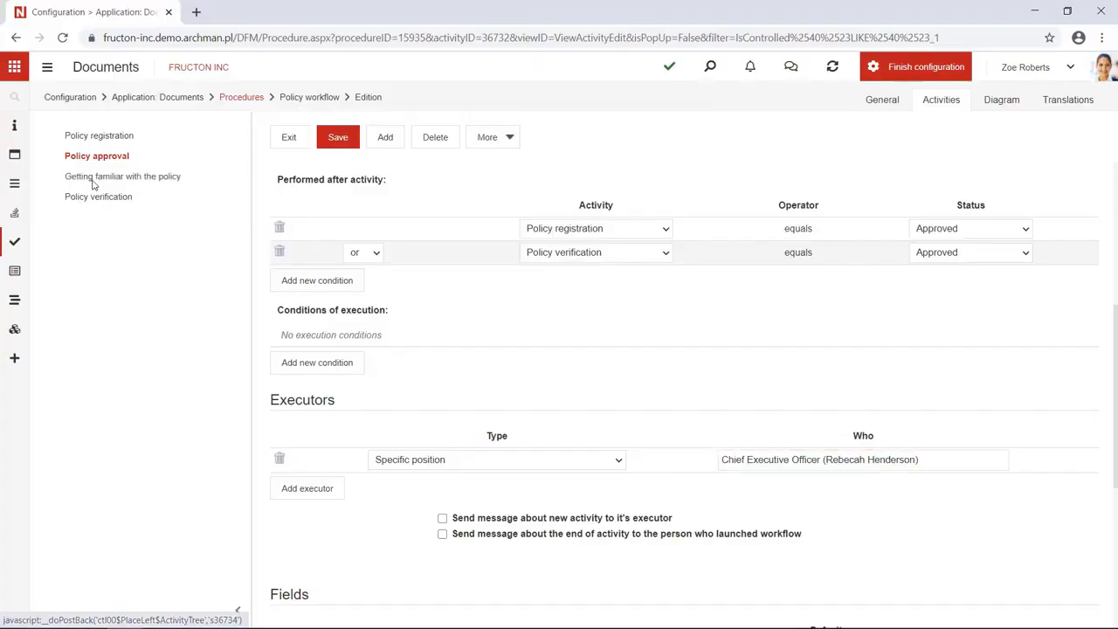
Open the Getting familiar with the policy activity, rename its path Mark as read, and have that path change the status to Read.
left_click(94, 179)
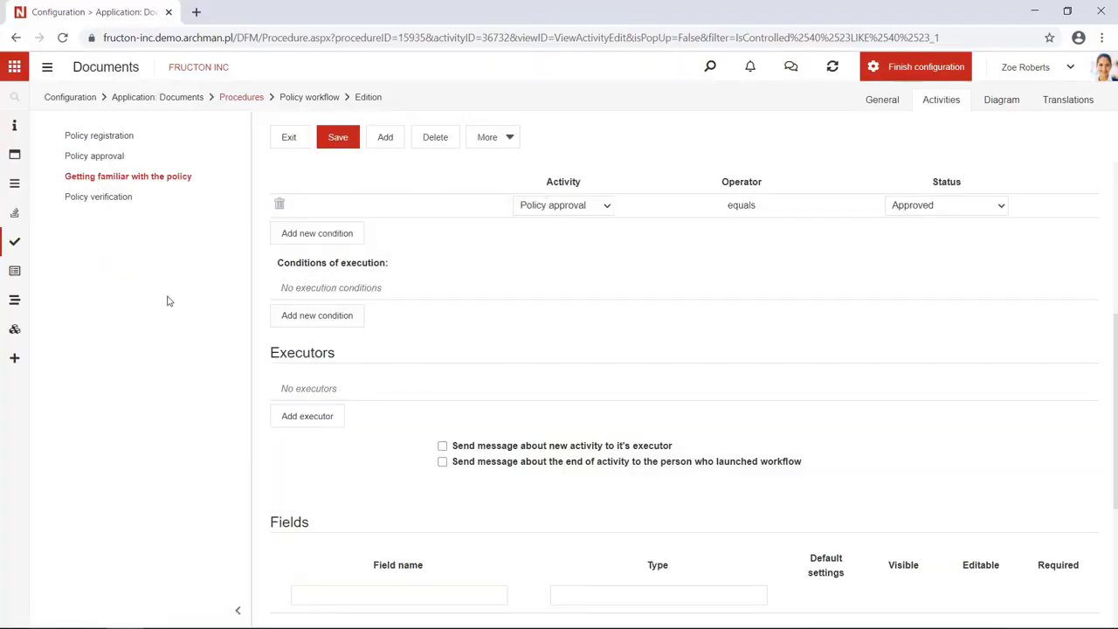
scroll(341, 344, "up", 3)
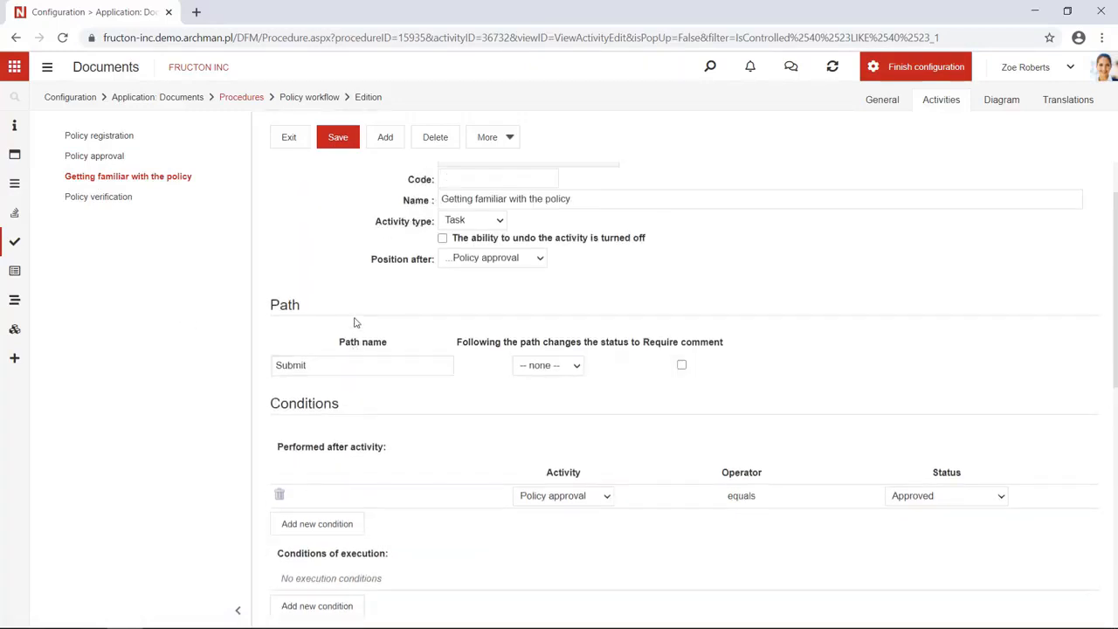
scroll(354, 322, "up", 1)
left_click(291, 439)
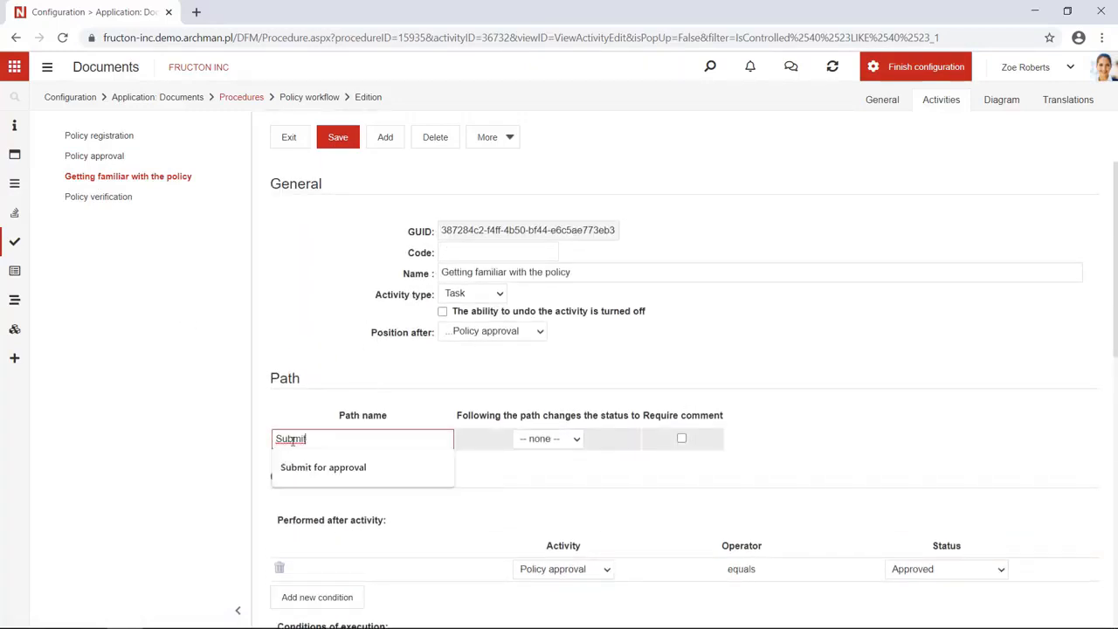
double_click(290, 439)
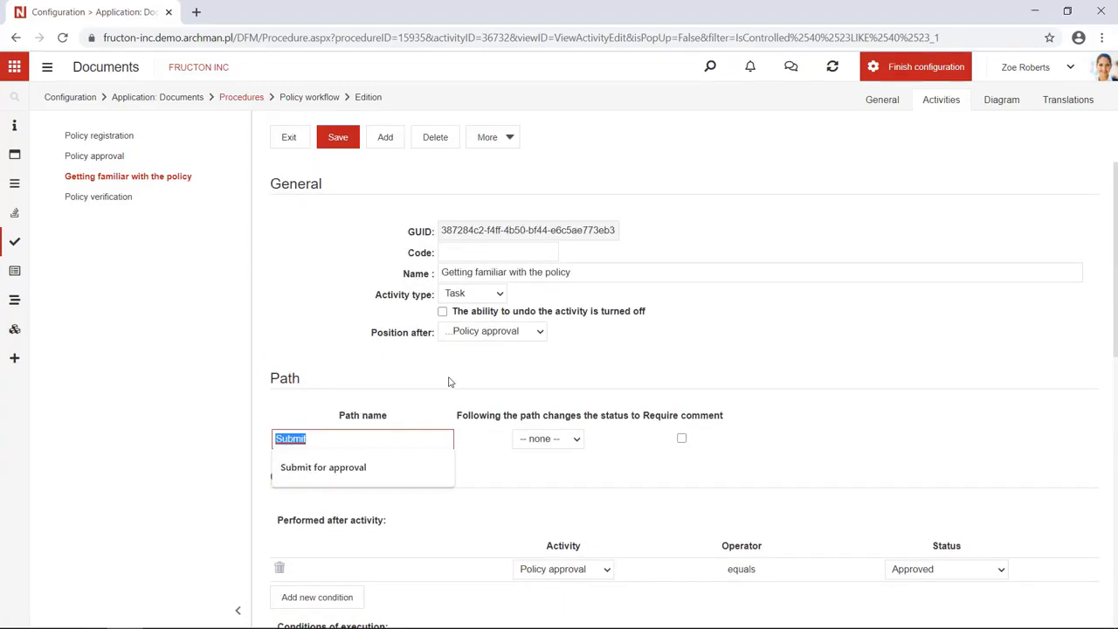
type("Cc")
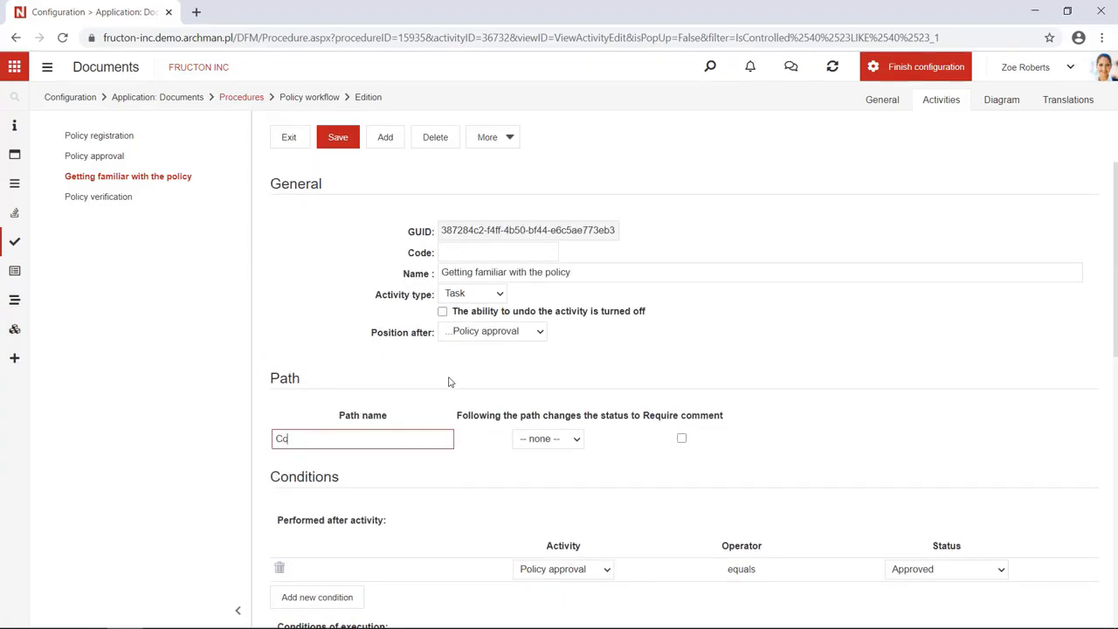
type("nfirm s")
key("BackSpace")
left_click(552, 439)
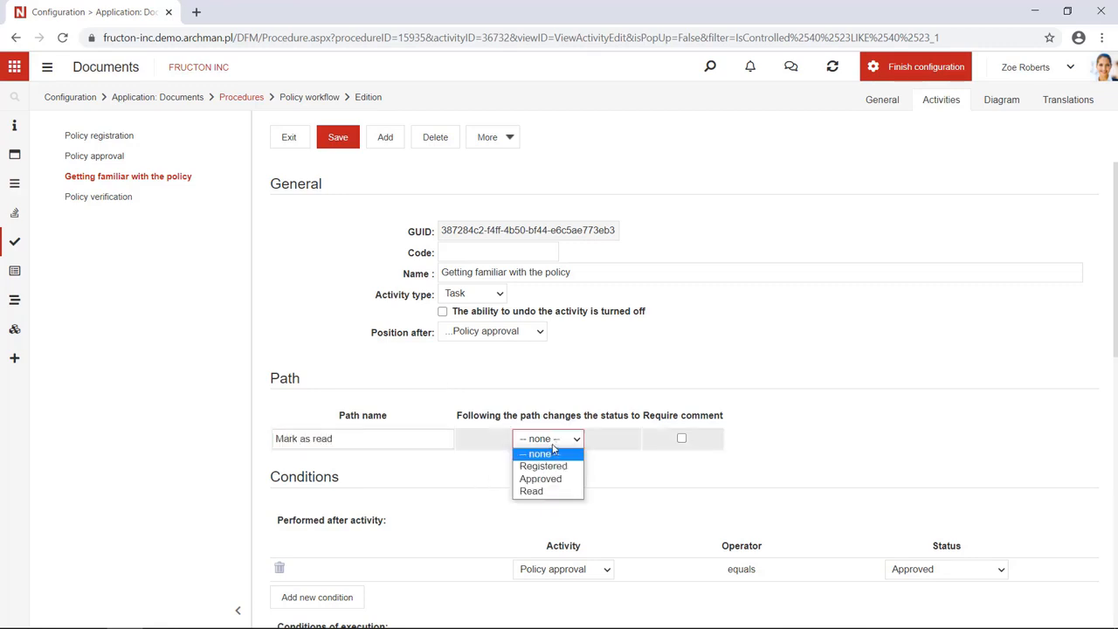
left_click(540, 491)
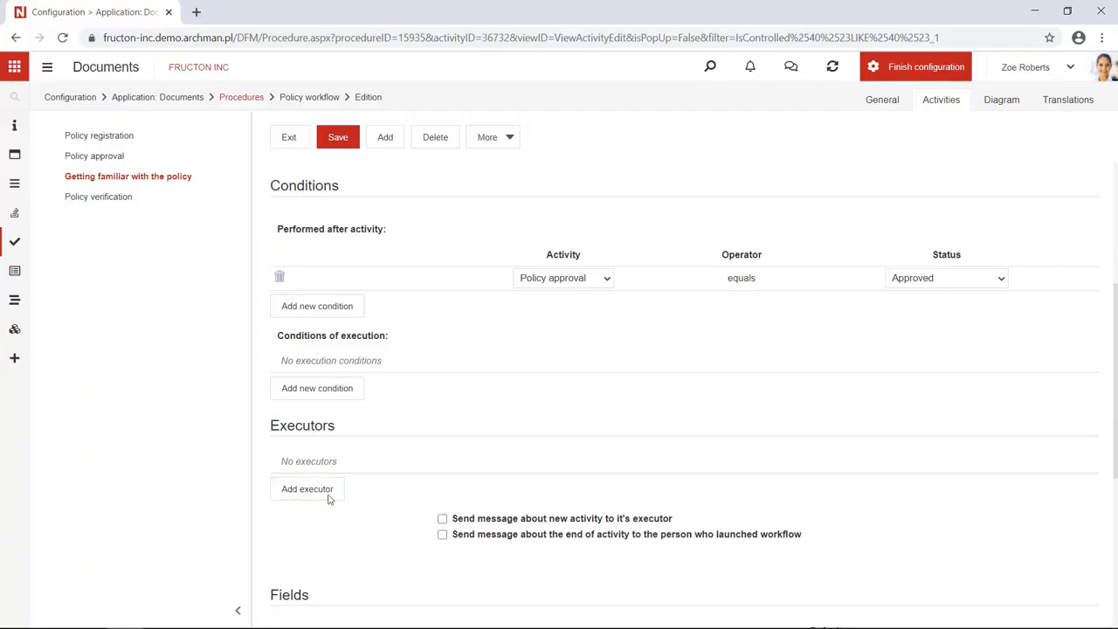
Add an executor of type Everyone: Who it may concern to Getting familiar with the policy and save the activity.
left_click(327, 495)
left_click(410, 488)
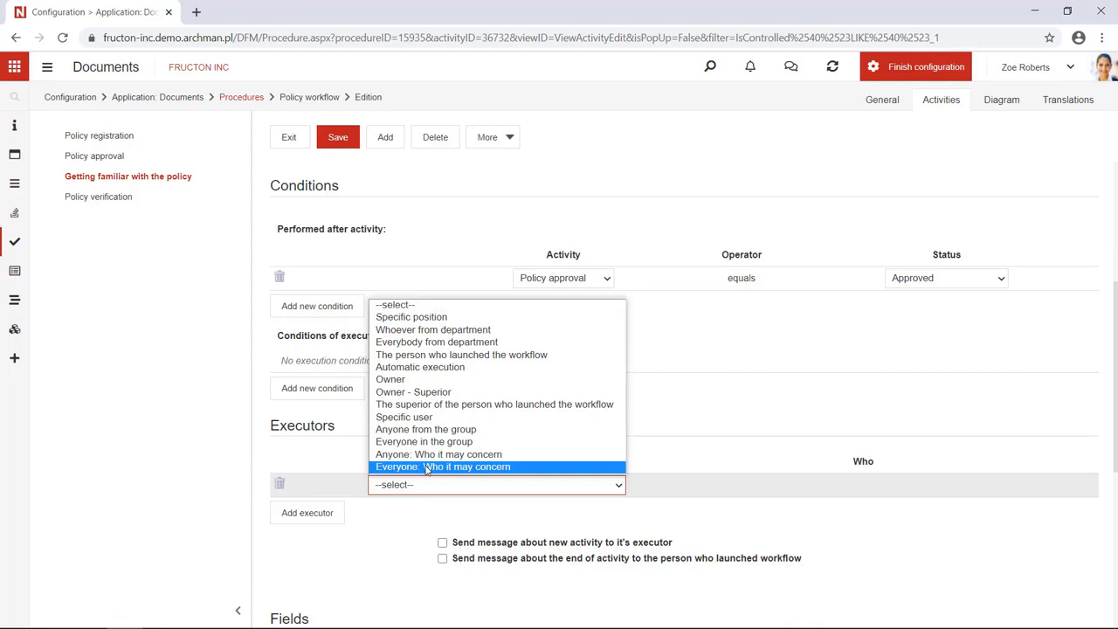
left_click(426, 467)
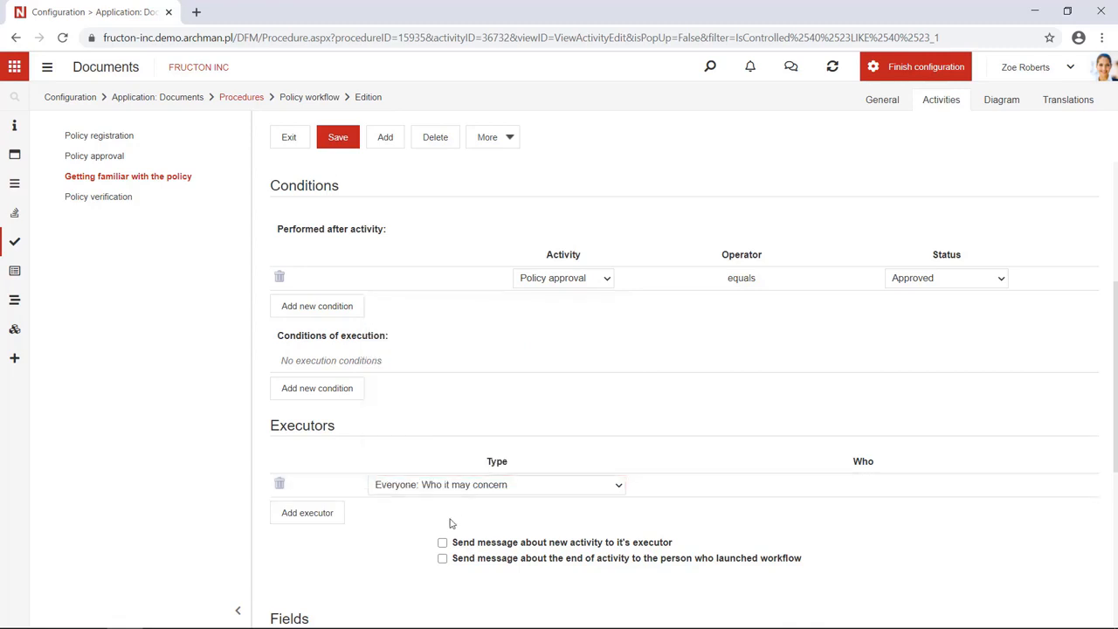
scroll(455, 518, "down", 1)
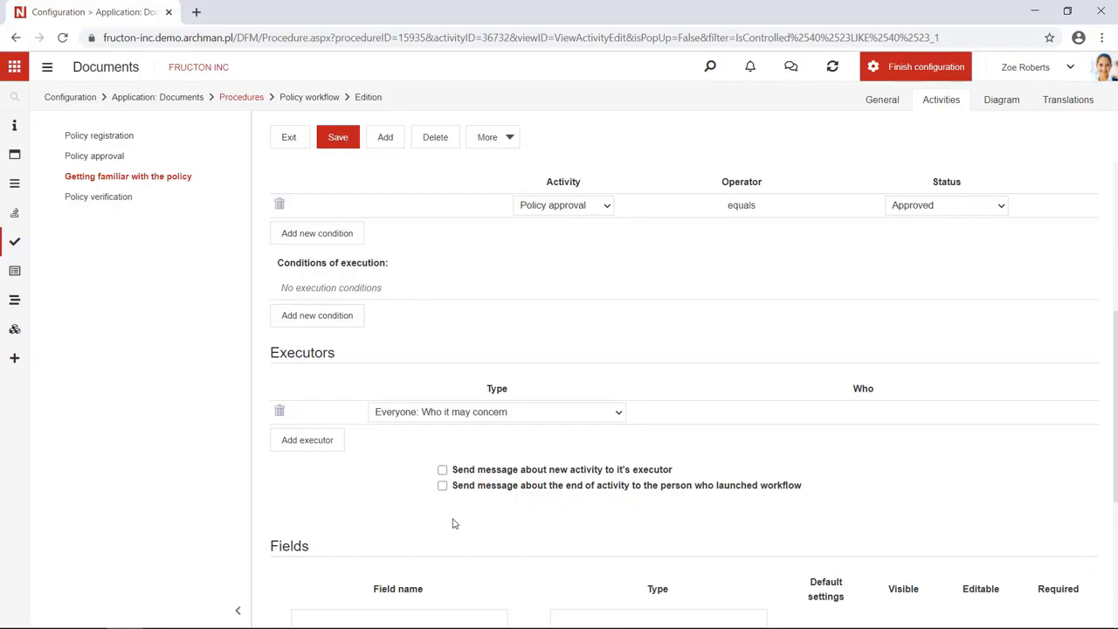
scroll(453, 522, "down", 1)
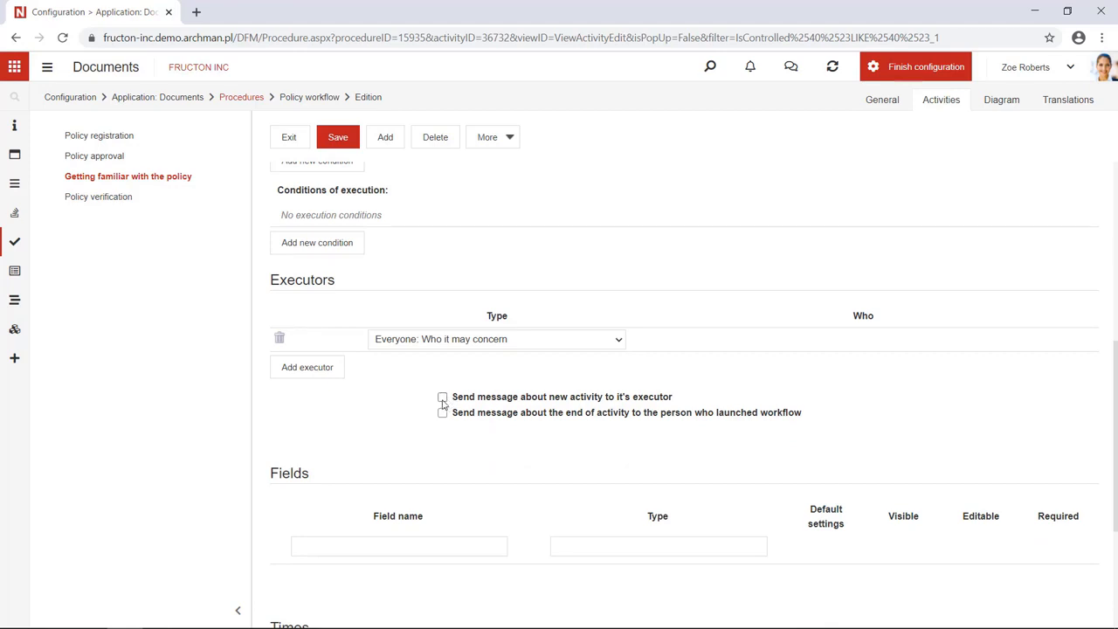
left_click(348, 142)
Open the Policy verification activity and add The person who launched the workflow as its executor.
left_click(95, 197)
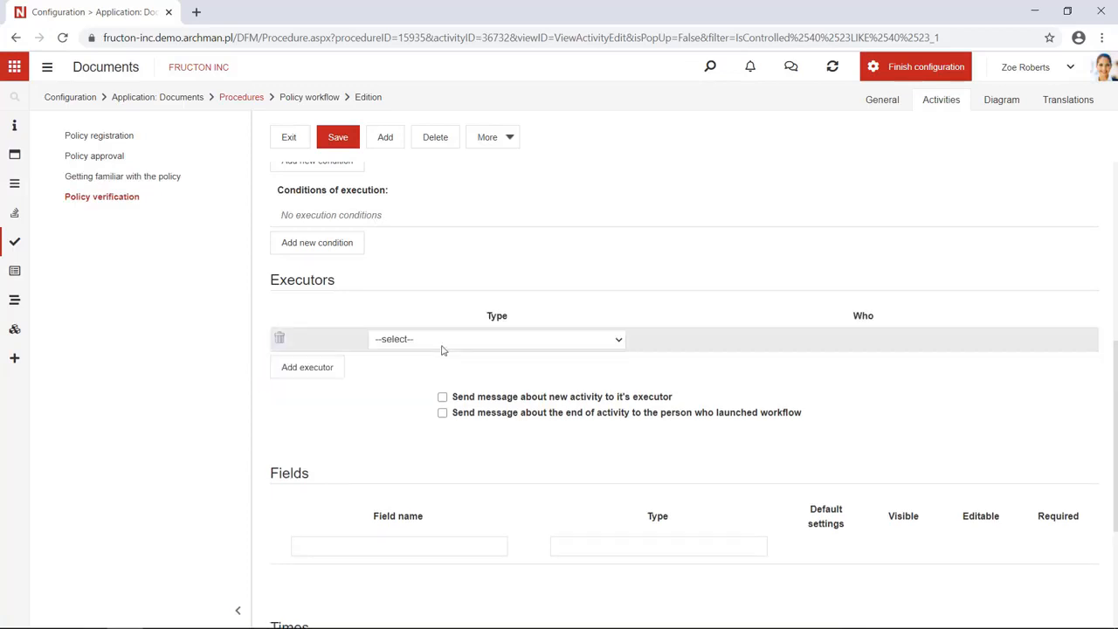
left_click(442, 346)
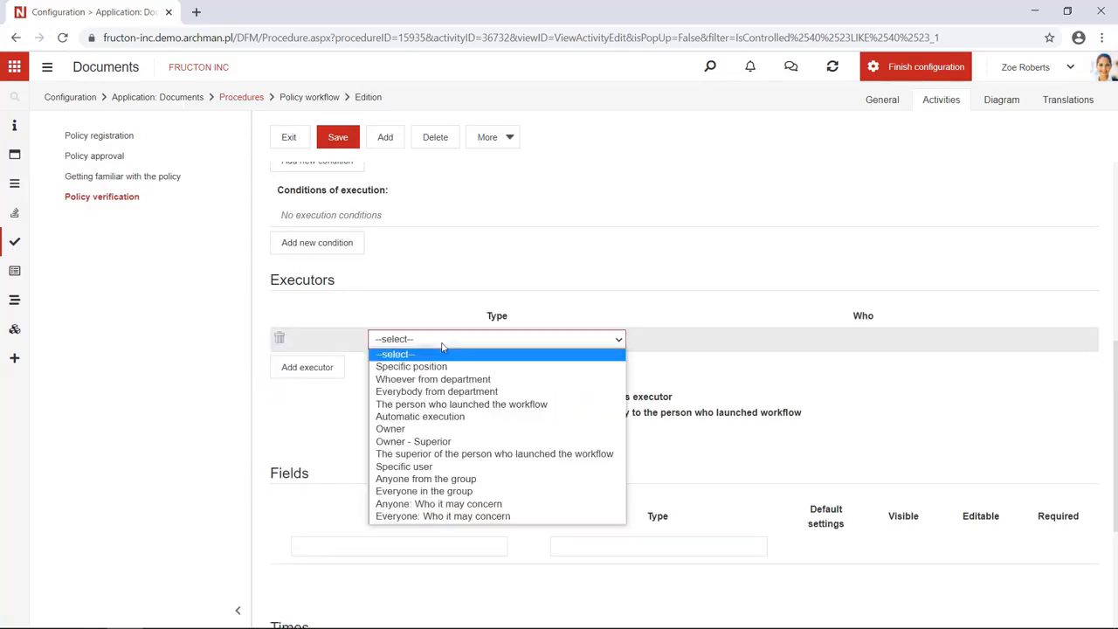
left_click(445, 406)
Rename the Policy verification path Submit for approval and save the activity.
scroll(443, 329, "up", 5)
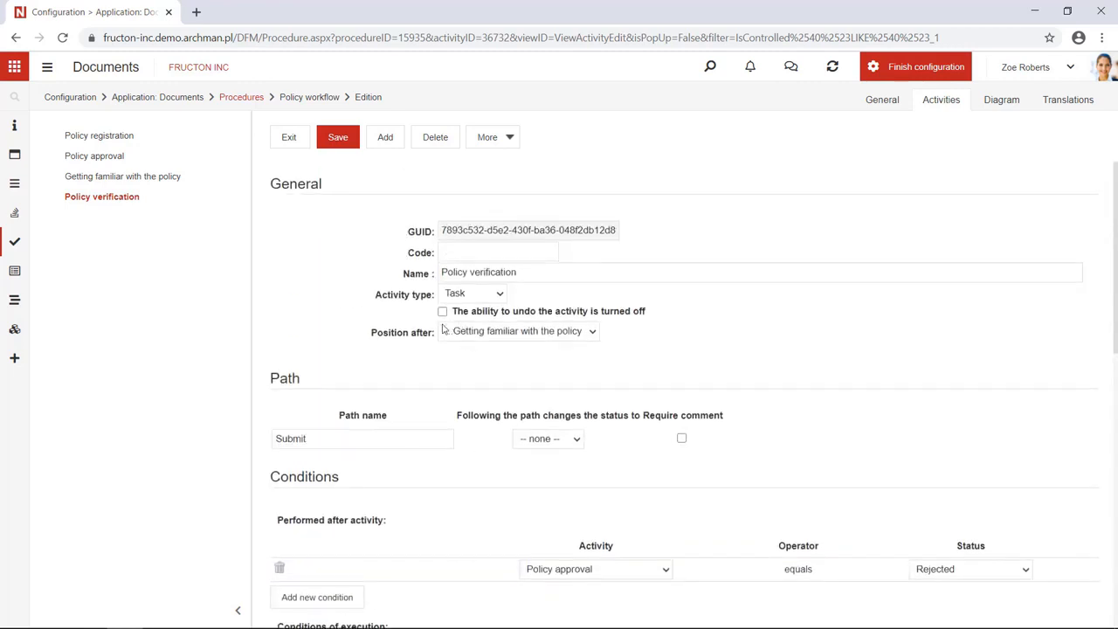
left_click(382, 440)
left_click(370, 466)
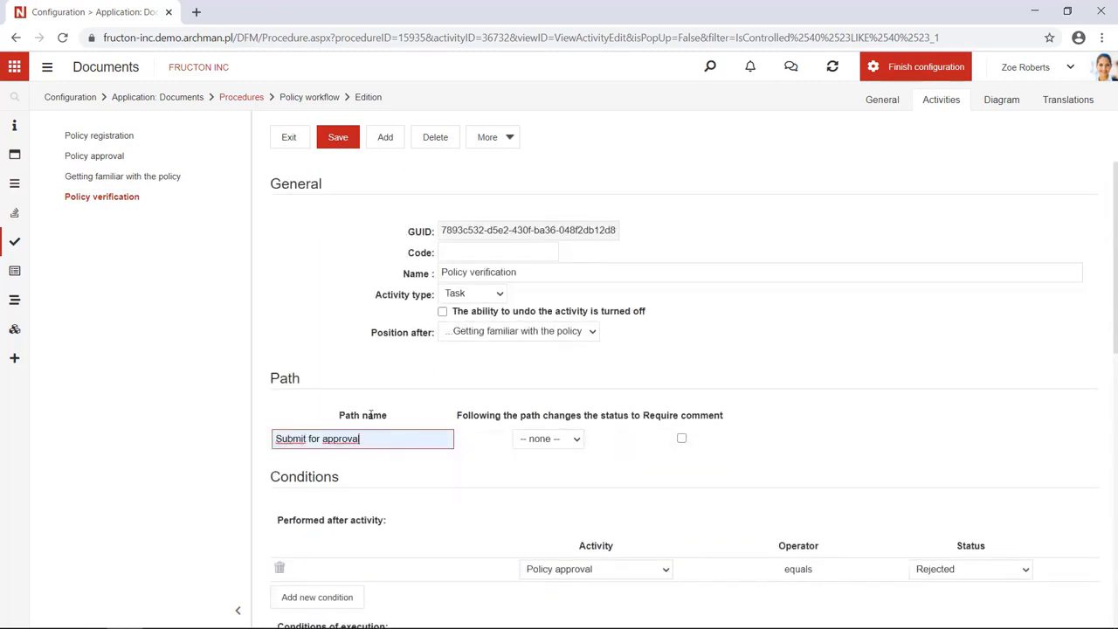
left_click(332, 148)
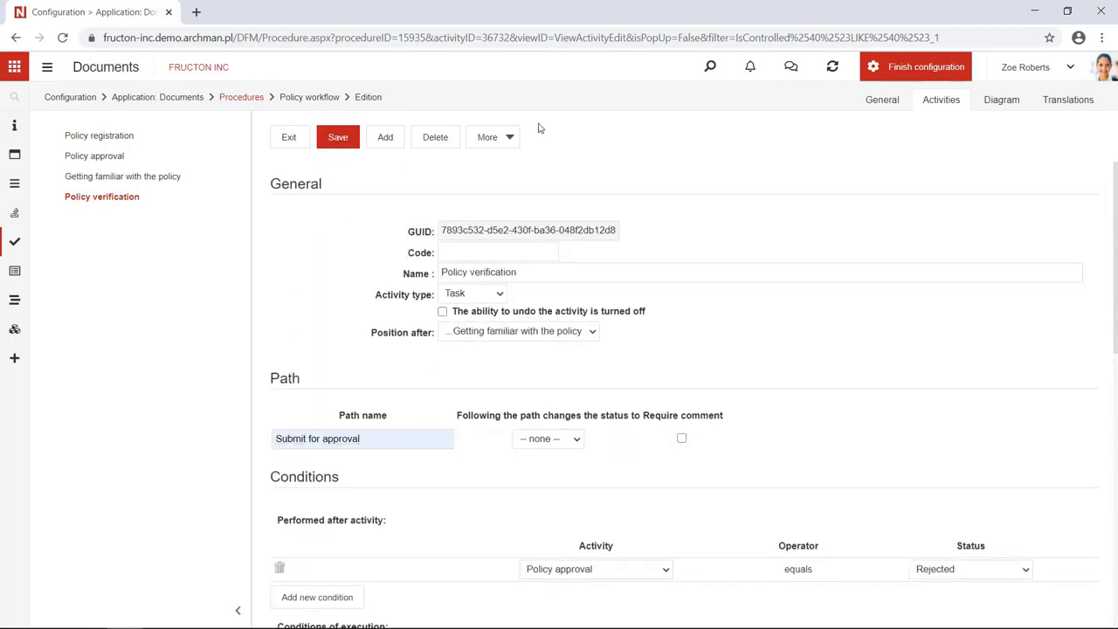
Open the Policy workflow diagram and view it in preview mode.
left_click(1002, 101)
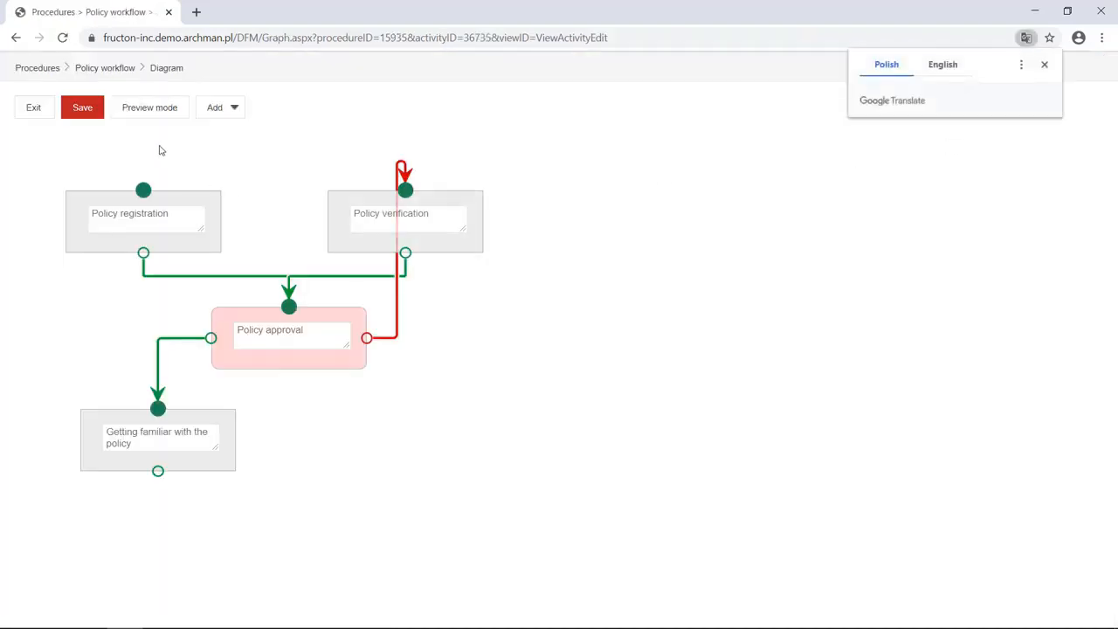
left_click(147, 107)
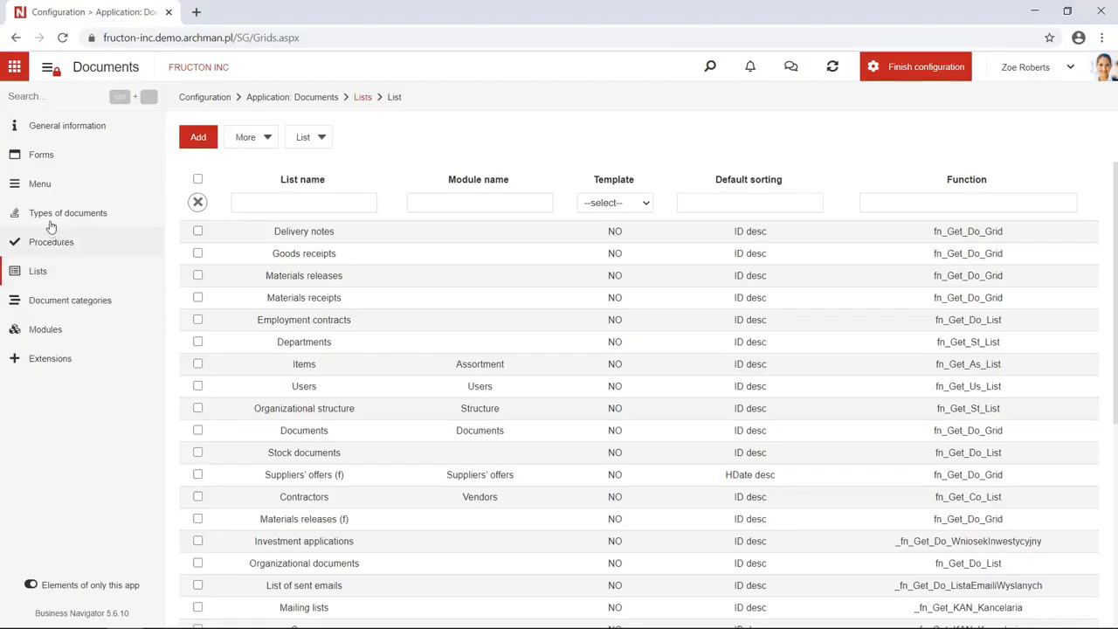
Generate a list from the Policy document type in the Management group and open that list for editing.
left_click(41, 217)
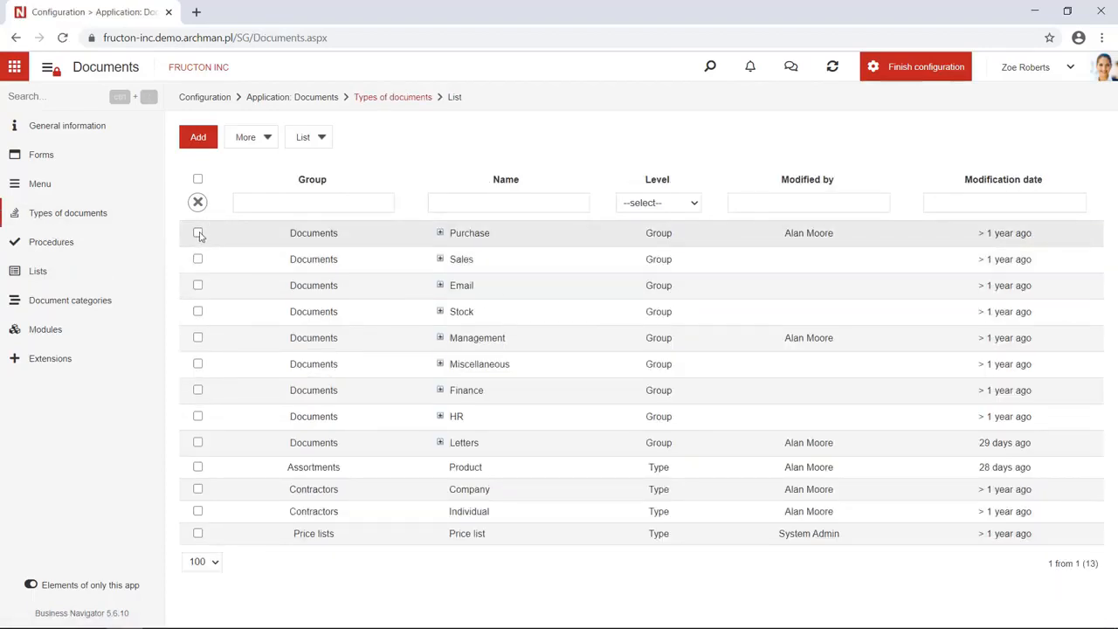
left_click(197, 233)
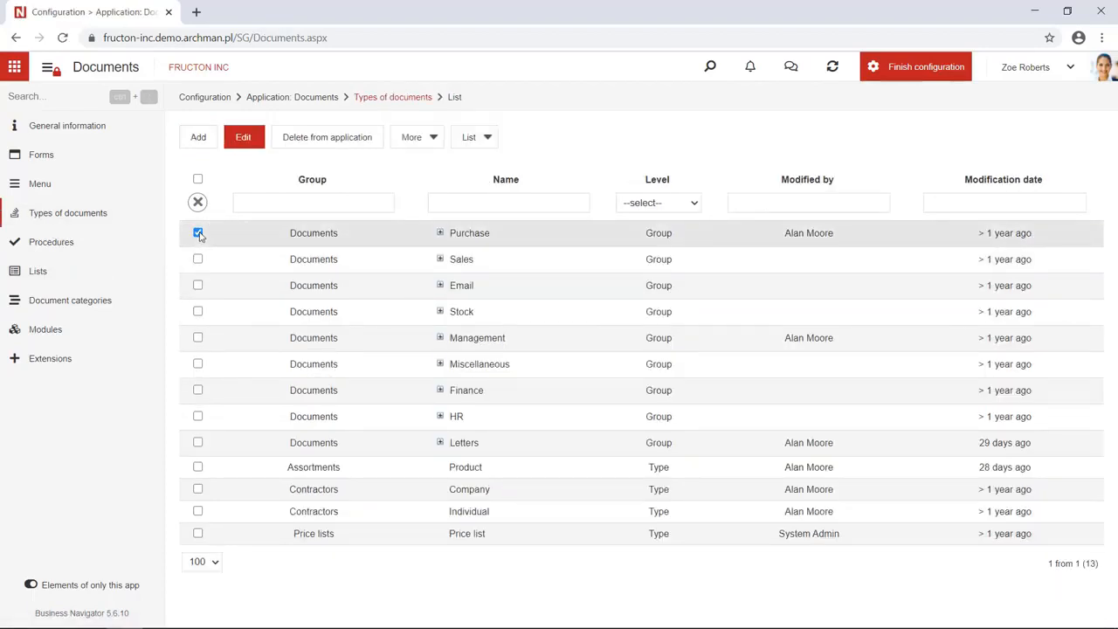
left_click(197, 233)
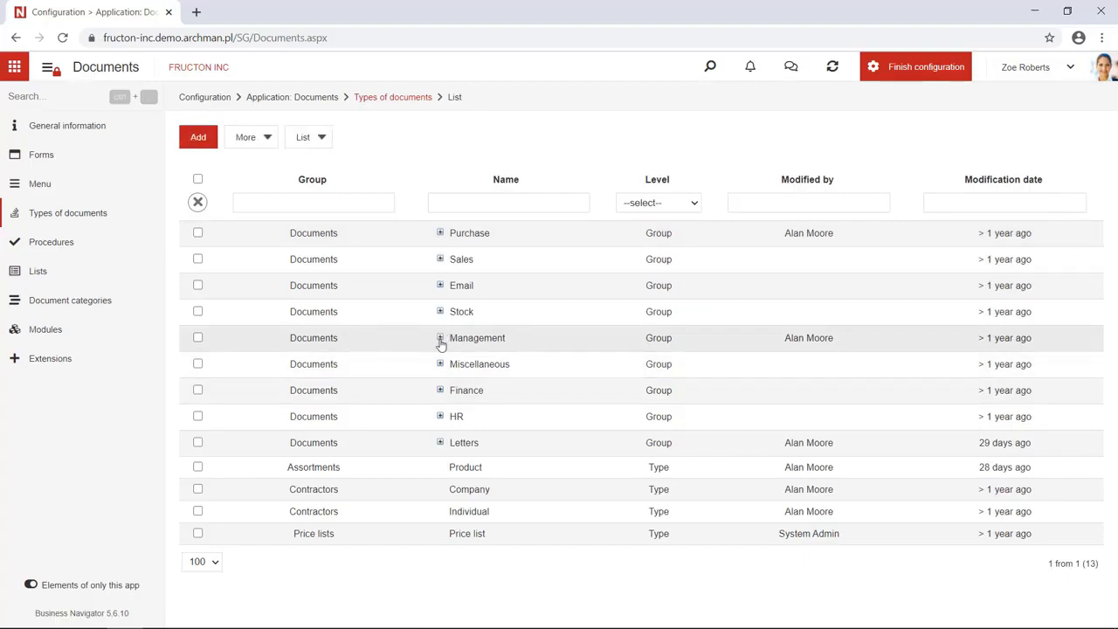
left_click(441, 338)
left_click(198, 364)
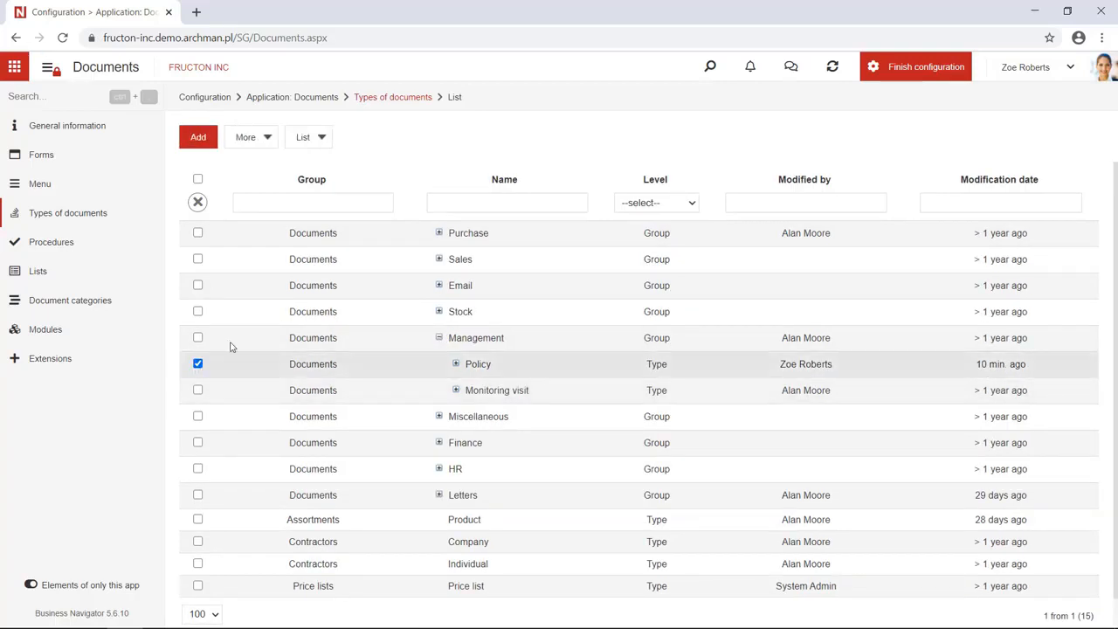
left_click(519, 140)
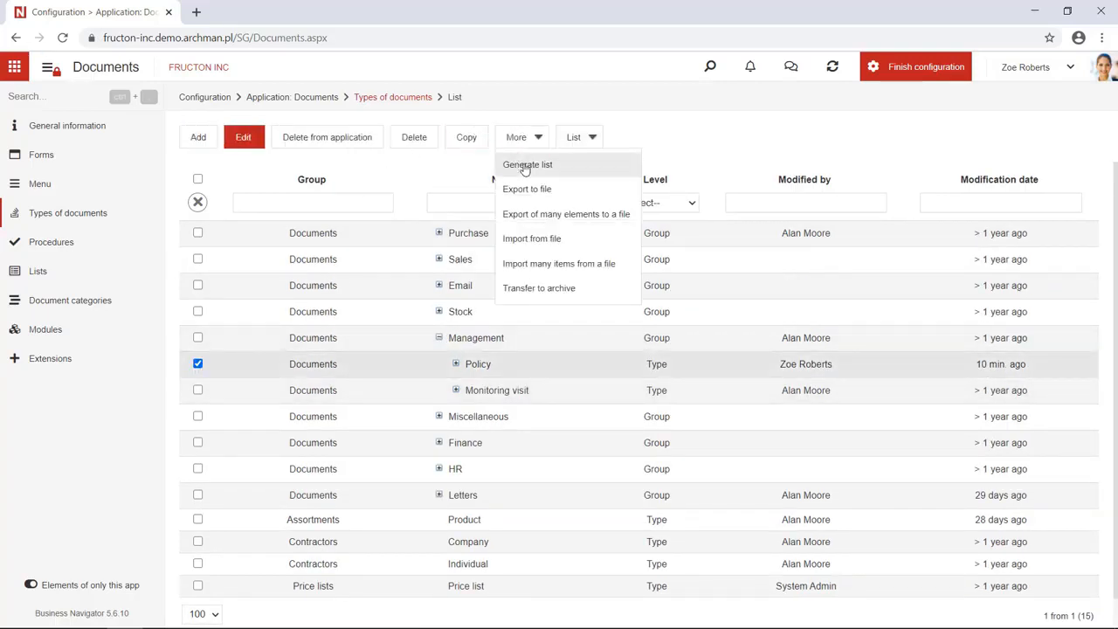
left_click(525, 168)
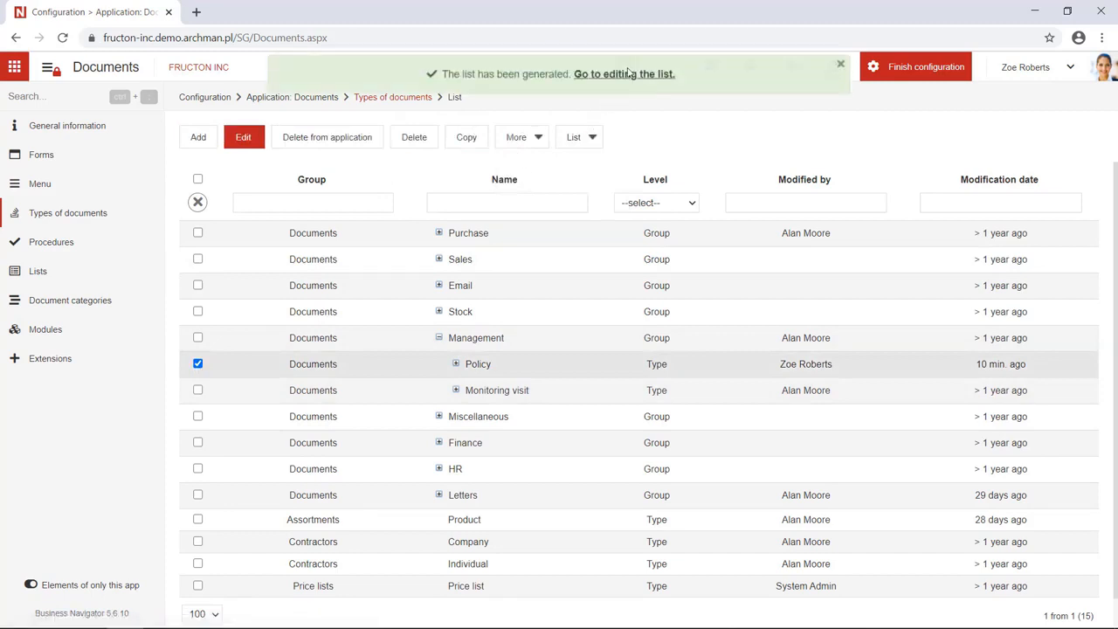
left_click(630, 77)
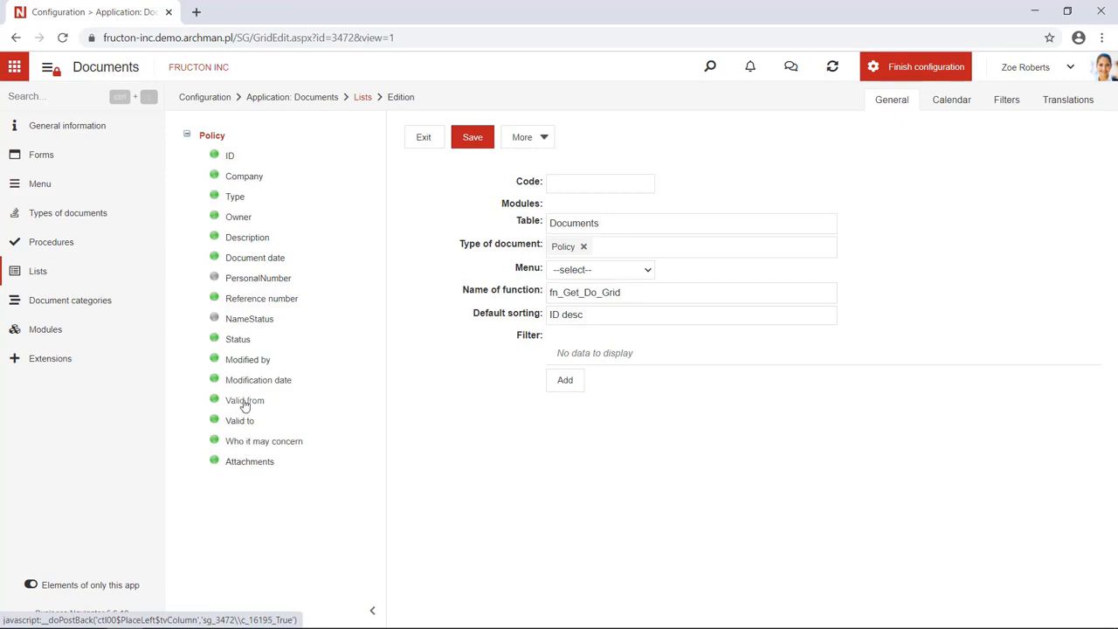
Move the Valid from and Valid to columns of the Policy list directly below Description.
left_click_drag(245, 405, 249, 253)
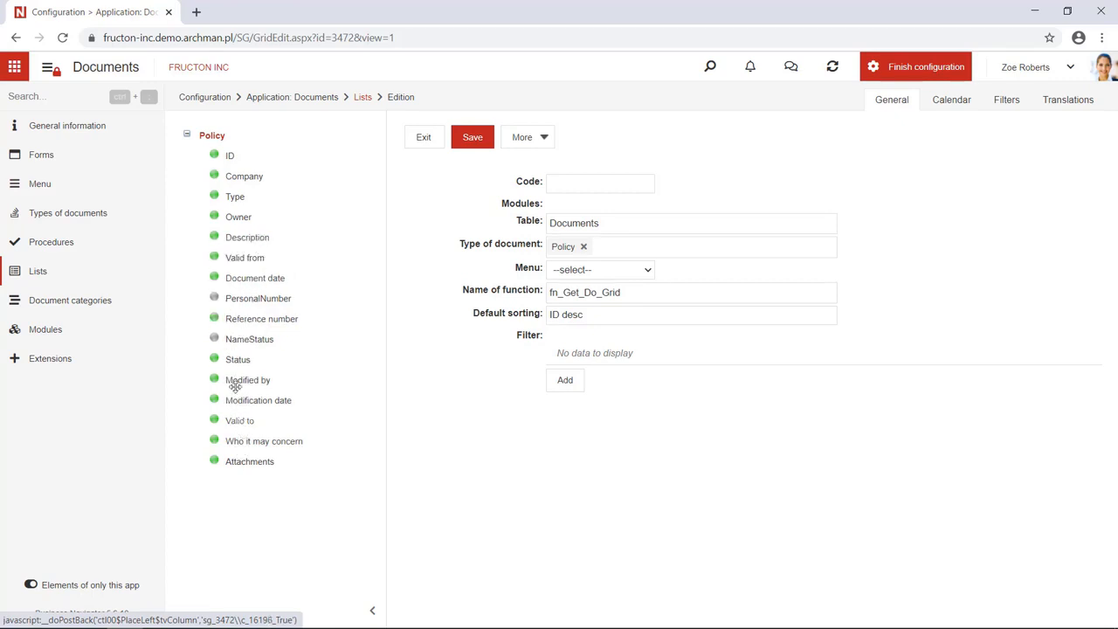
left_click_drag(235, 387, 242, 289)
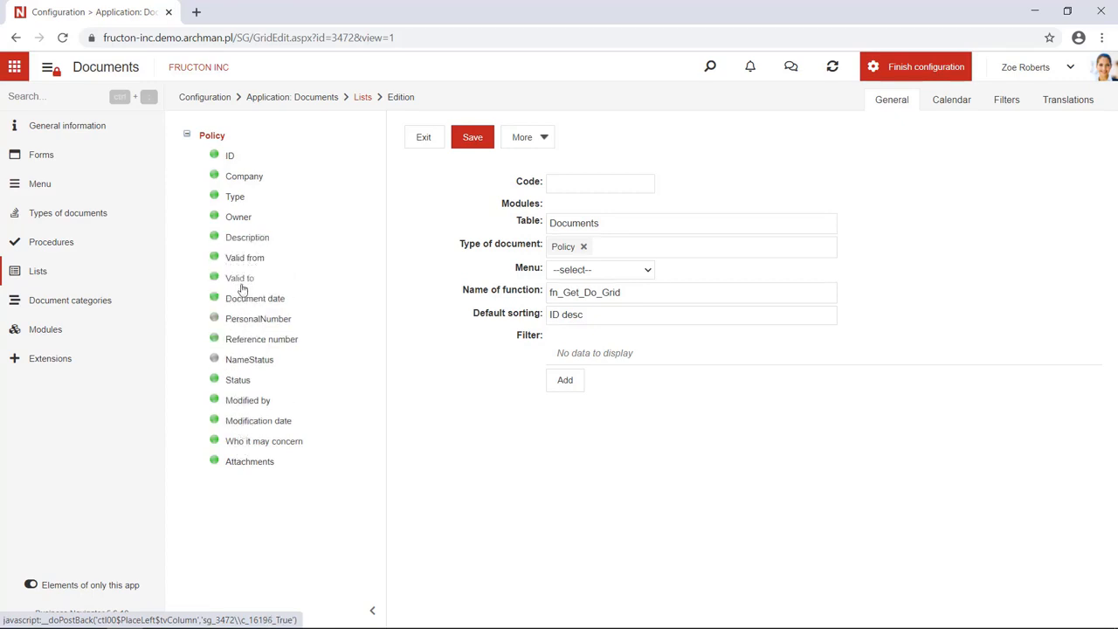
Make the Valid to and Company columns of the Policy list hidden by default.
left_click(245, 261)
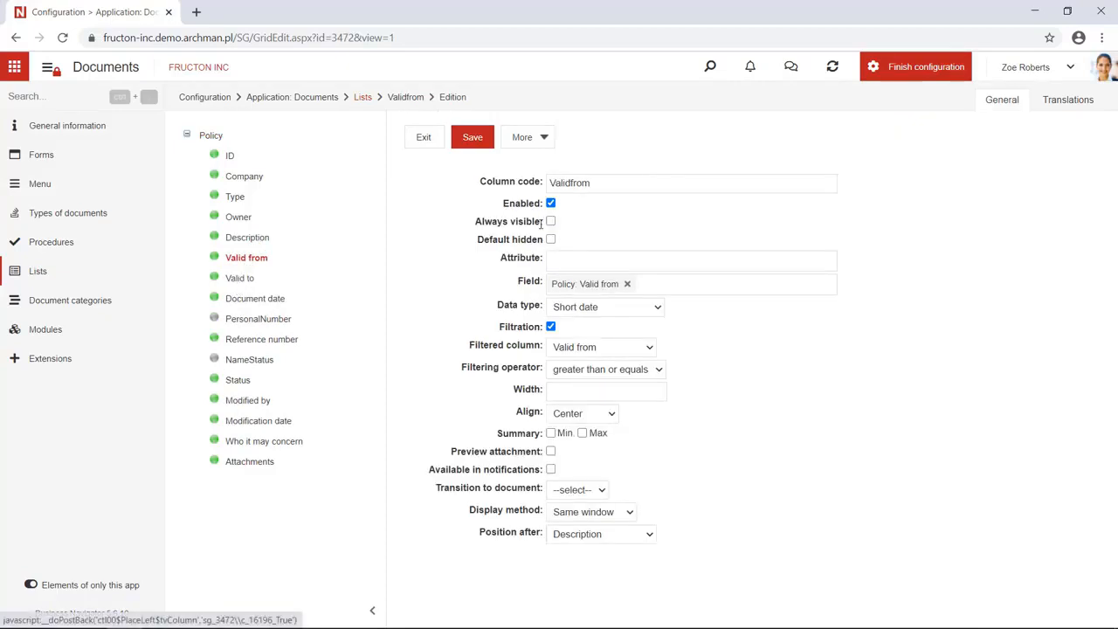
left_click(251, 281)
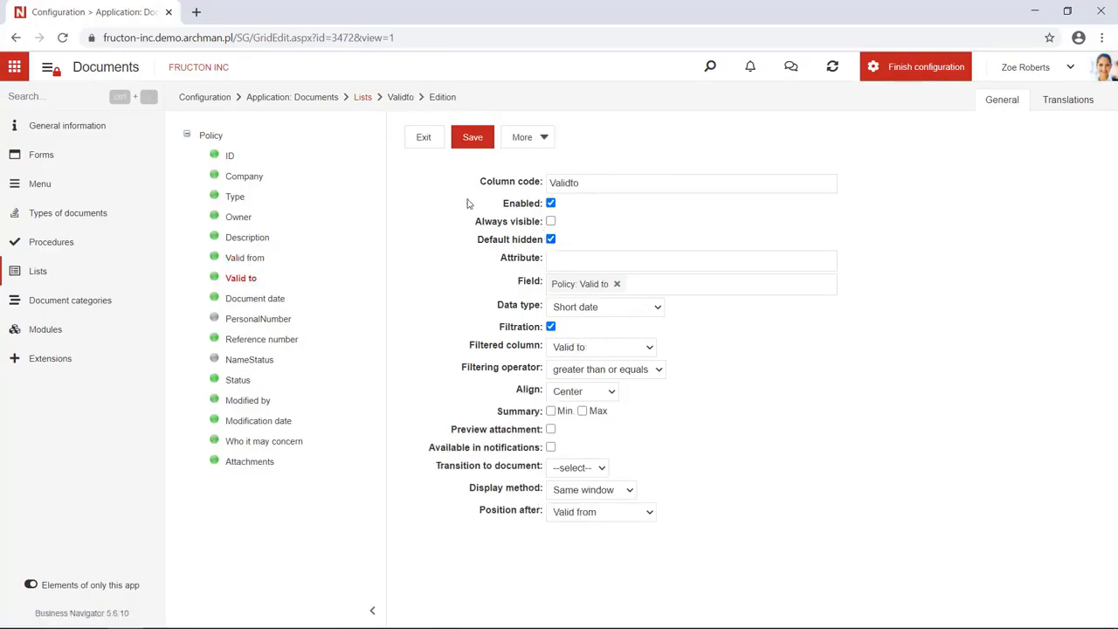
left_click(274, 178)
left_click(245, 279)
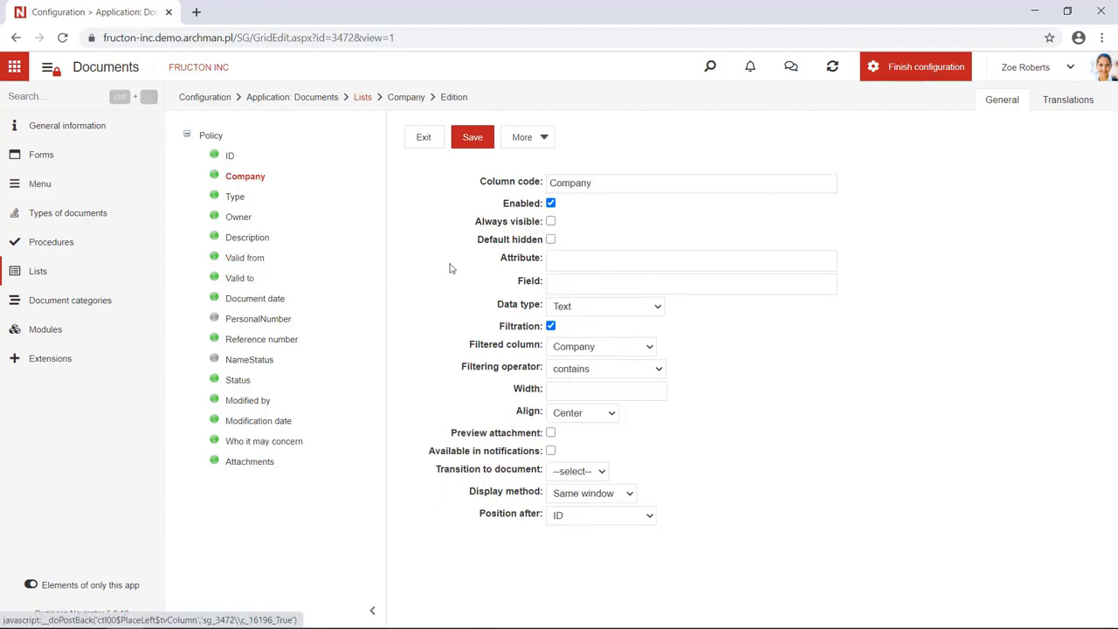
left_click(549, 239)
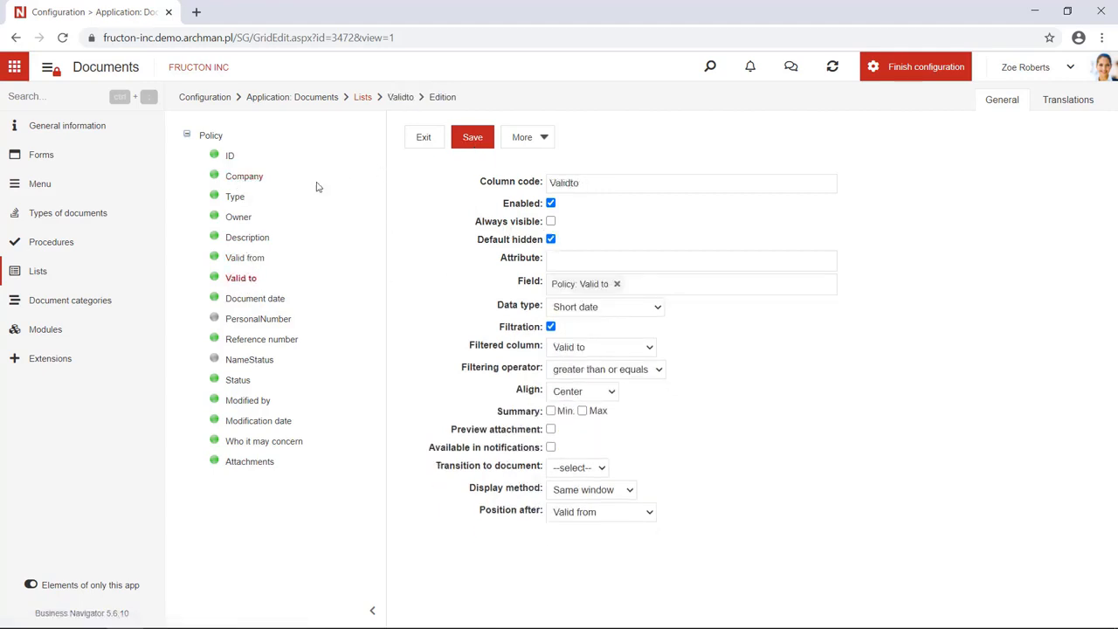
left_click(249, 177)
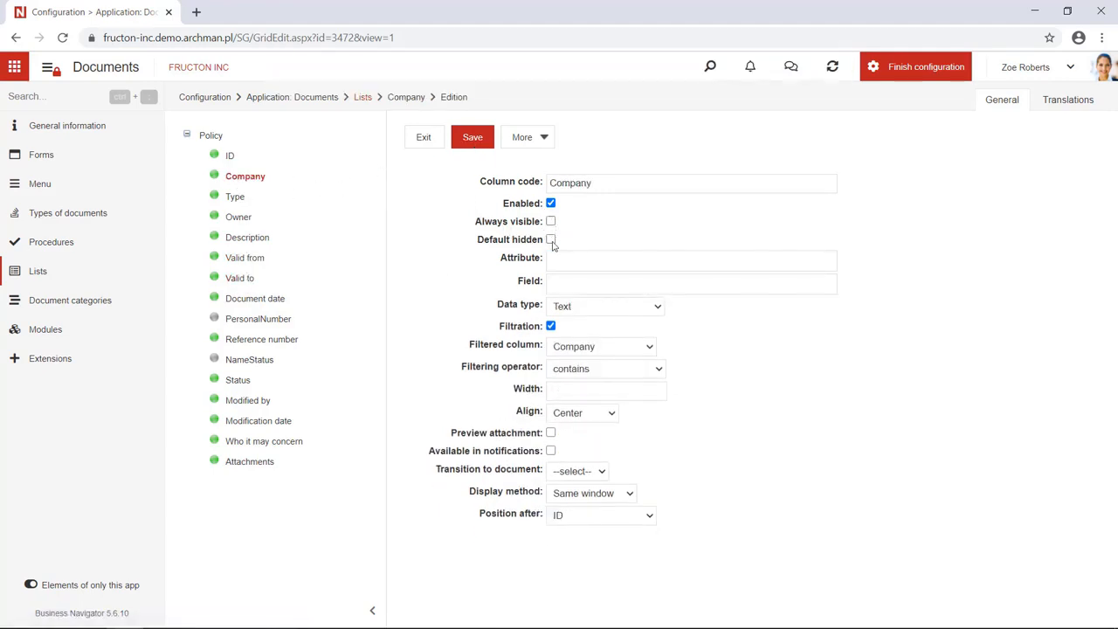
left_click(550, 241)
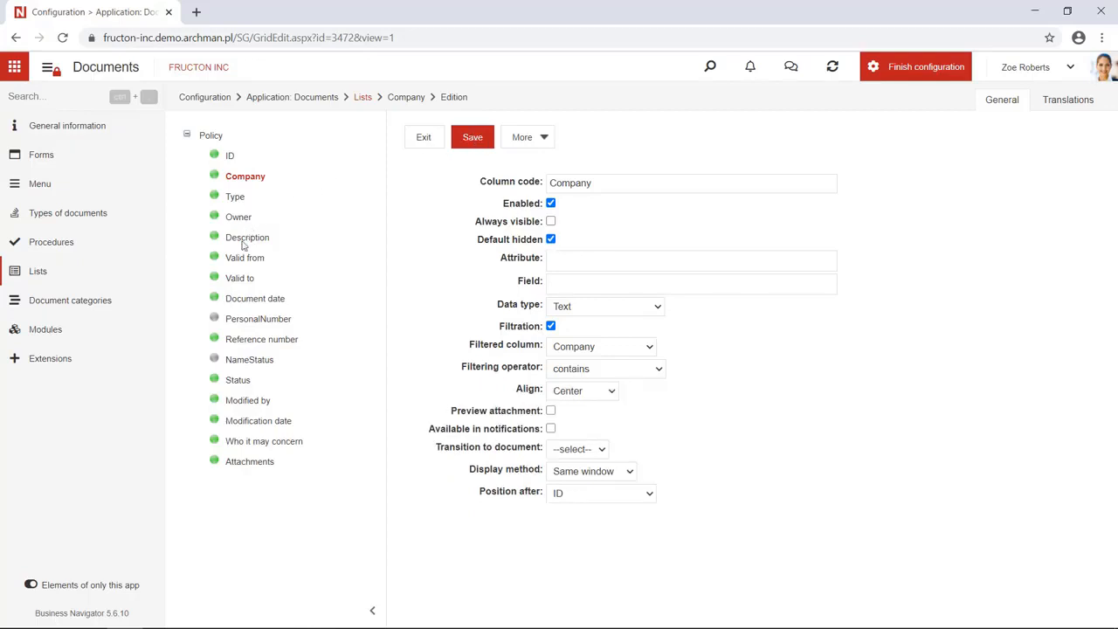
Move the Status and Document date columns directly below ID and check their column settings.
left_click_drag(240, 380, 262, 175)
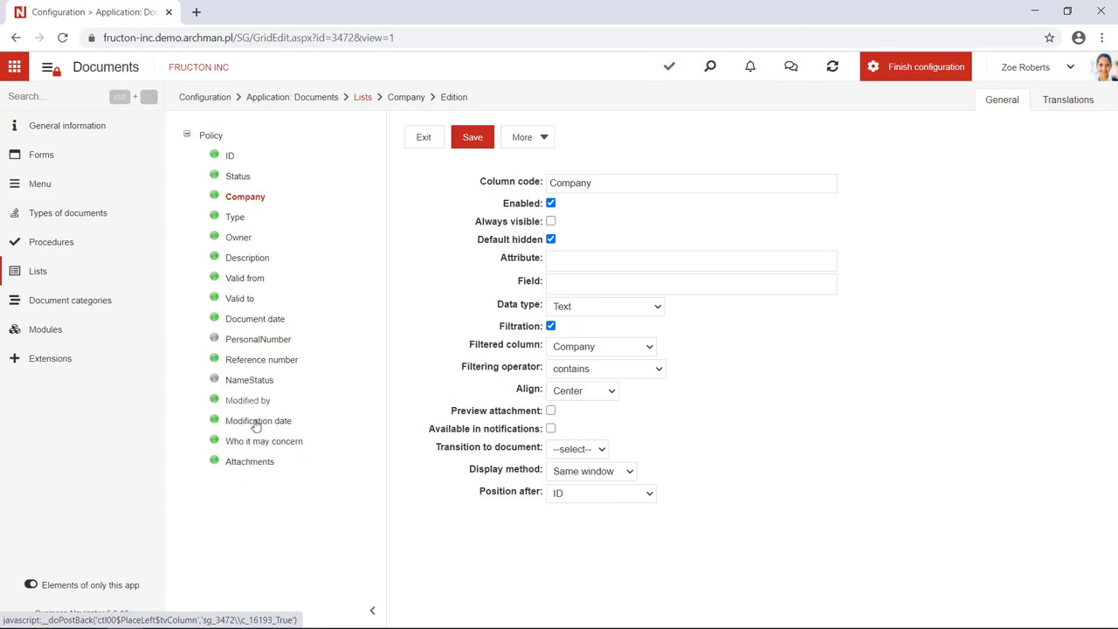
left_click_drag(270, 320, 234, 187)
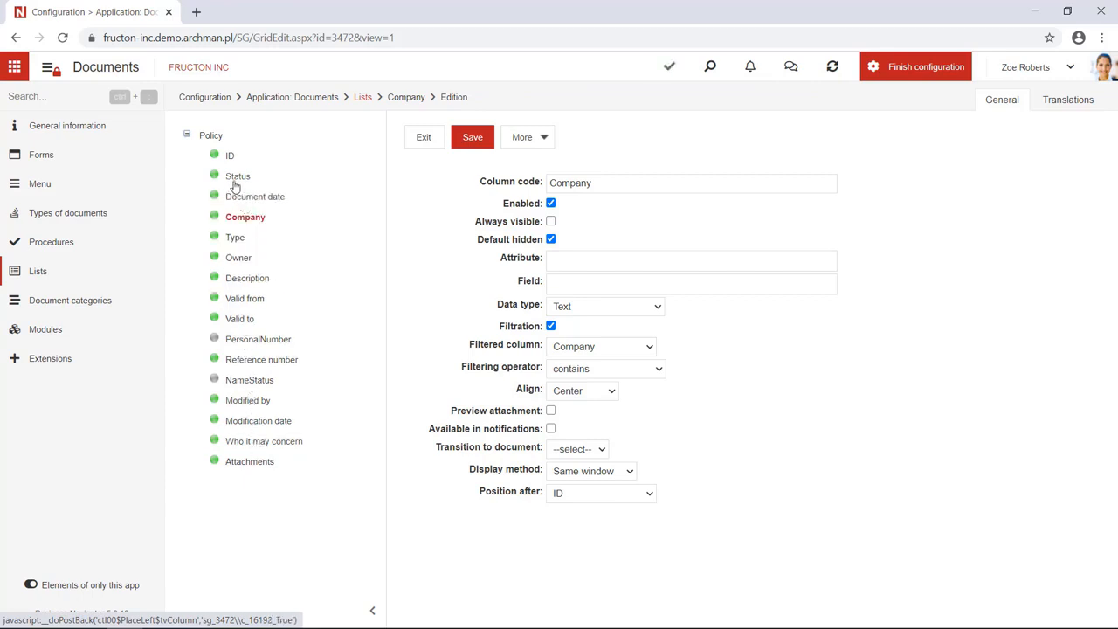
left_click(238, 178)
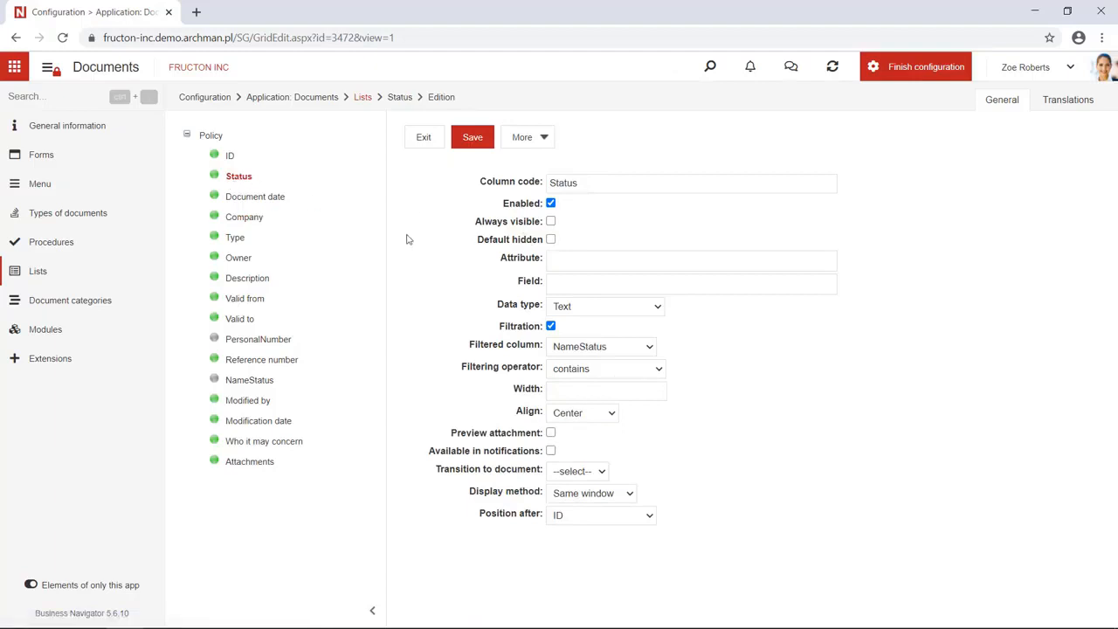
left_click(253, 198)
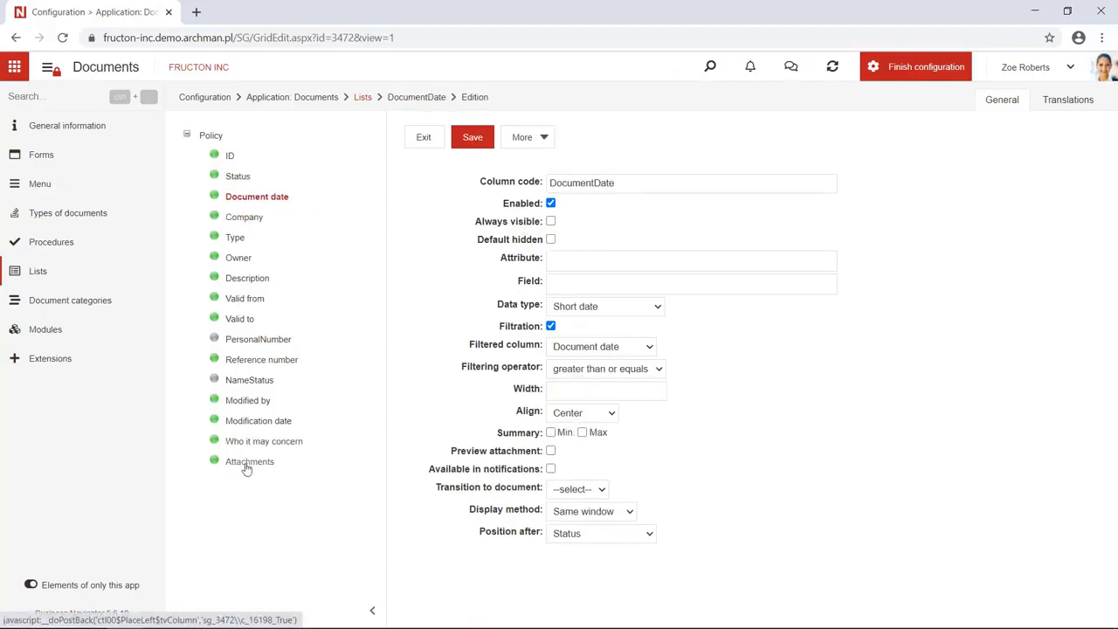
Move the Attachments column directly below Valid to, turn off its default hiding and save the column.
left_click_drag(249, 467, 258, 349)
left_click(257, 350)
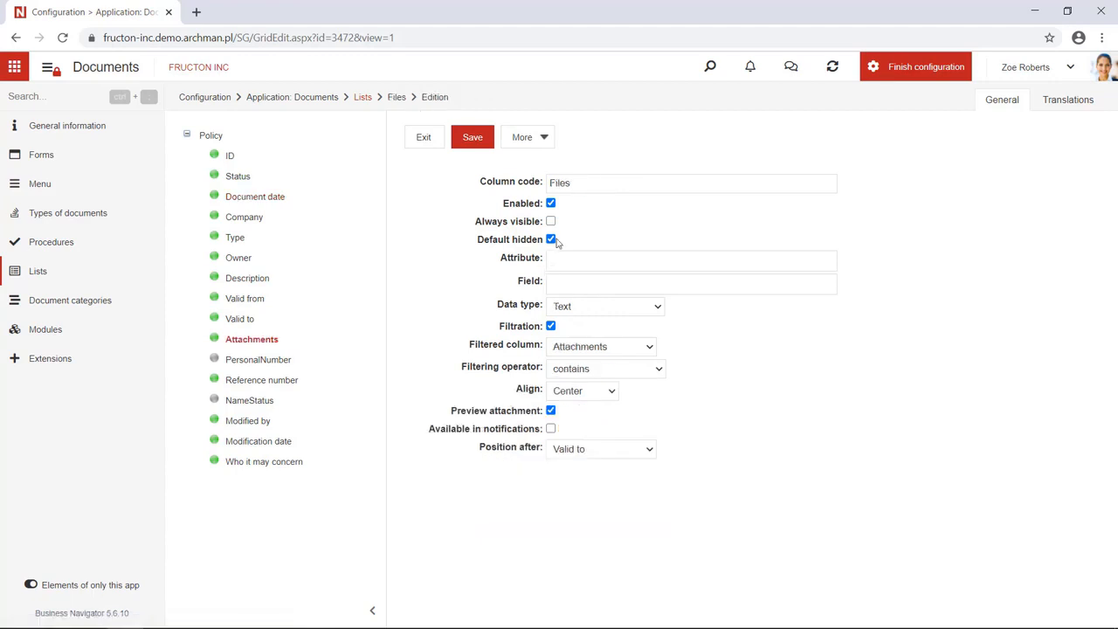
left_click(550, 240)
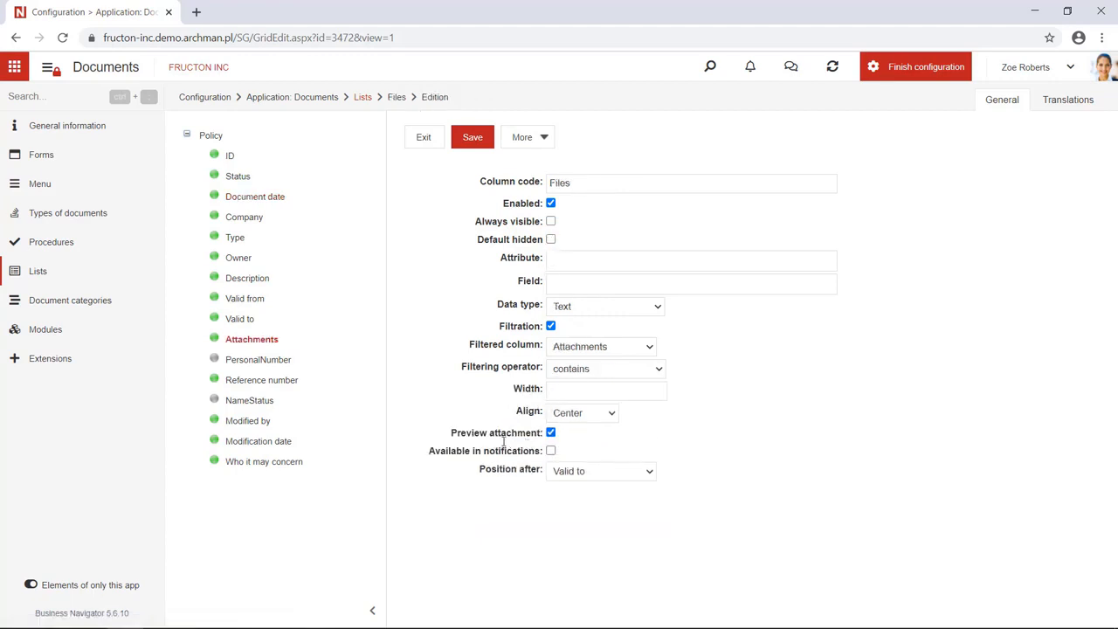
mouse_move(530, 431)
left_click(474, 143)
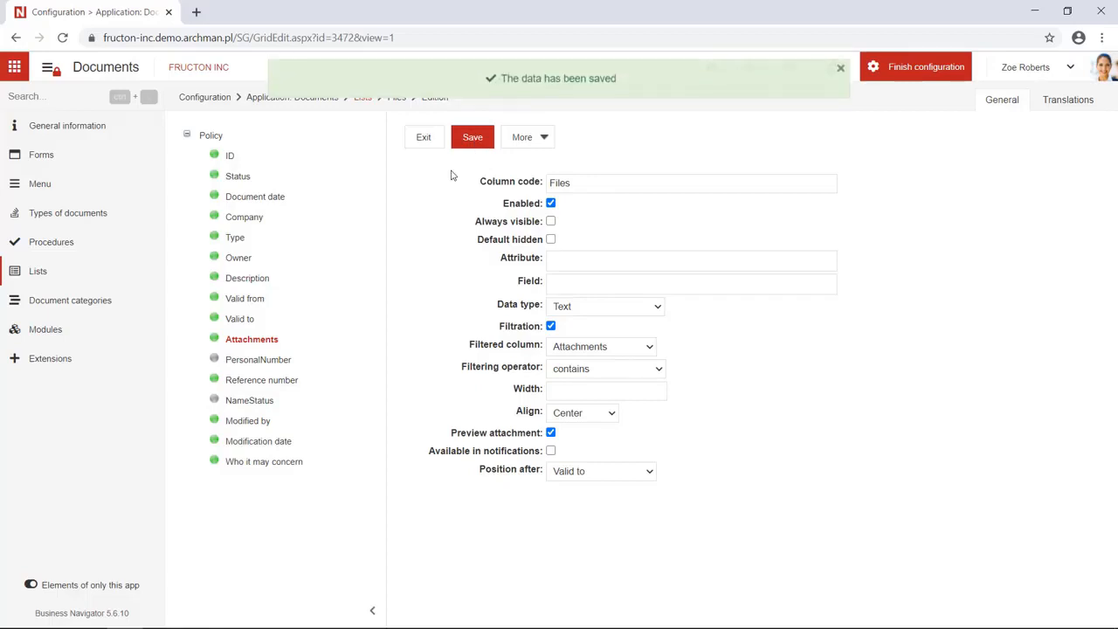
Start a new document category with the code PLC and the name Policies.
left_click(37, 312)
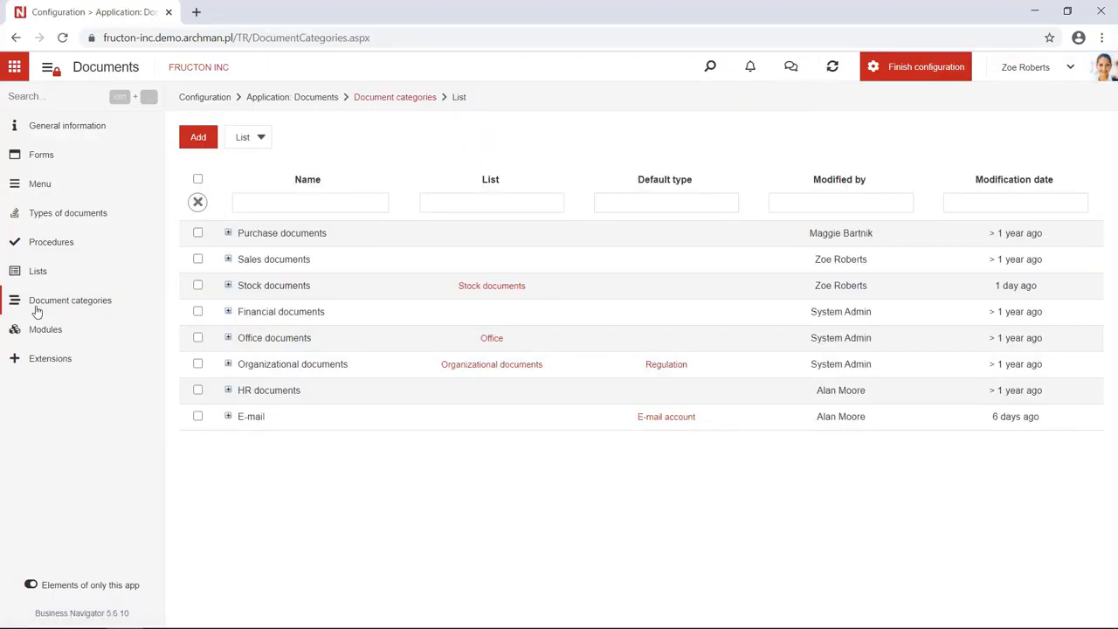
left_click(228, 364)
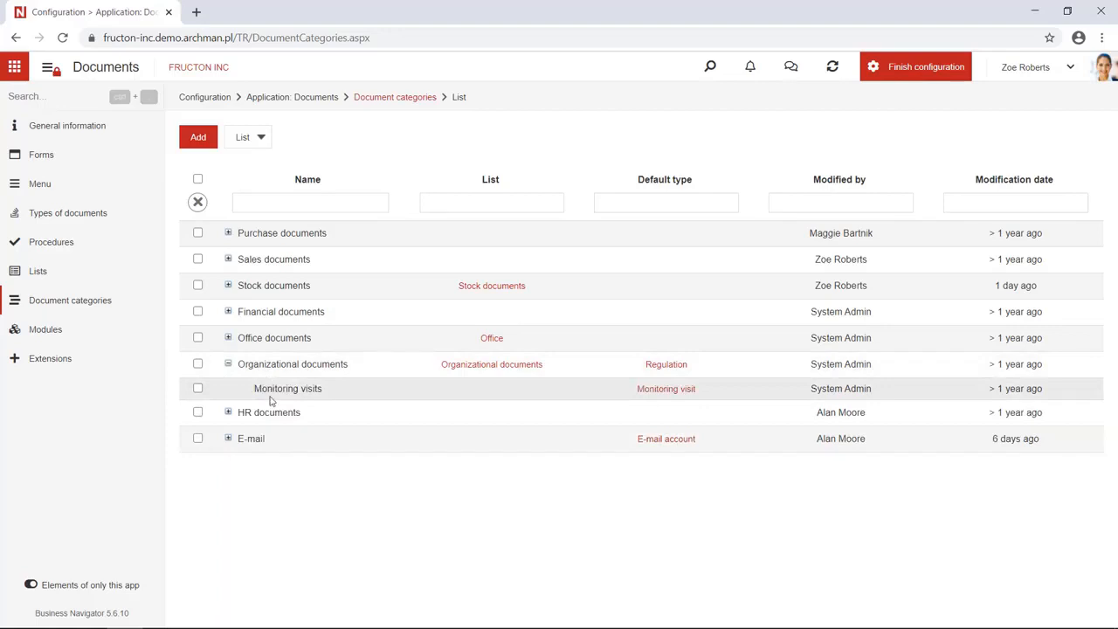
left_click(201, 140)
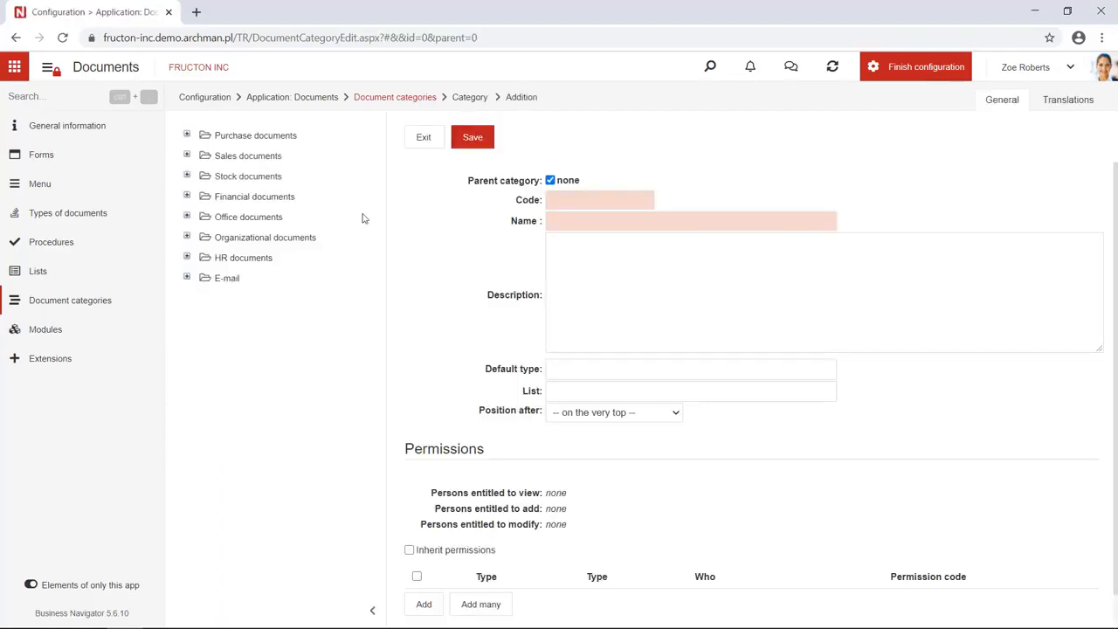
left_click(580, 198)
type("PLC")
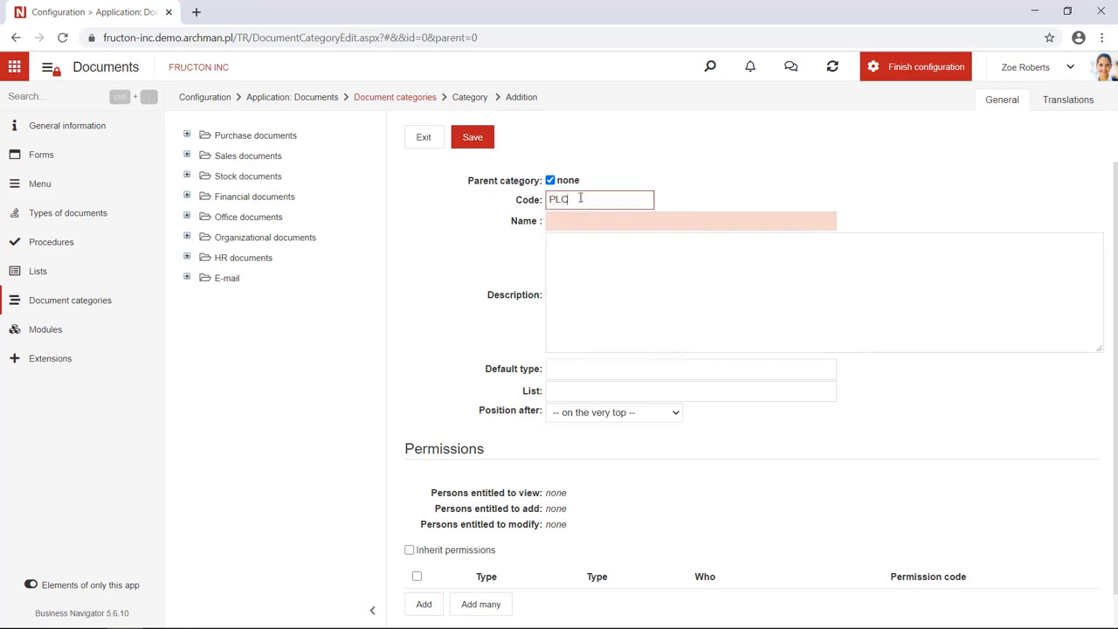
key("Tab")
left_click(577, 222)
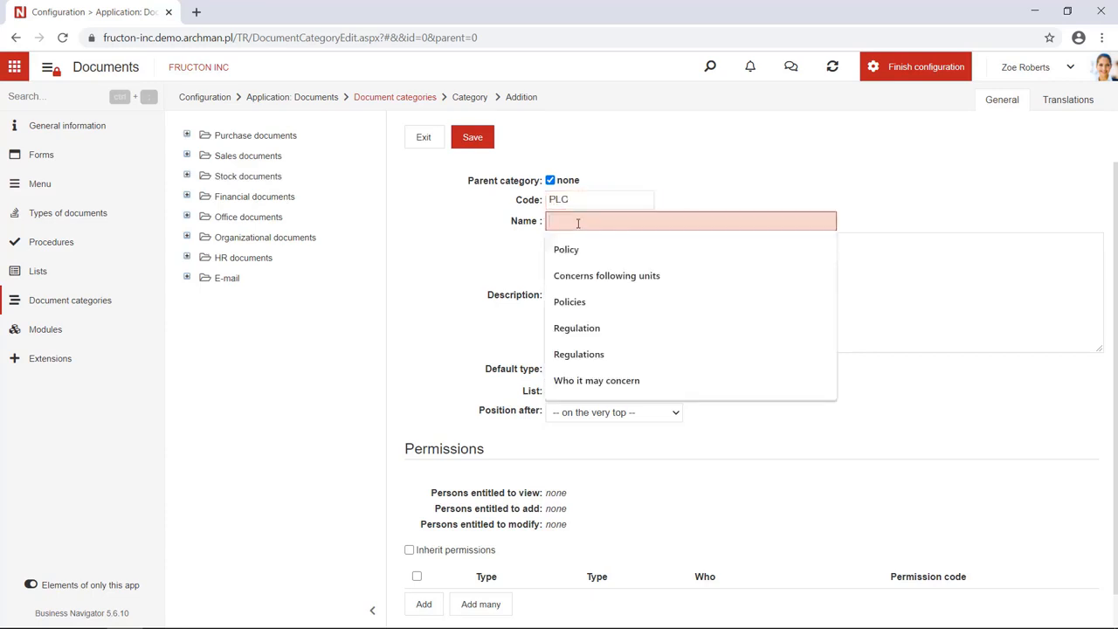
type("Policies")
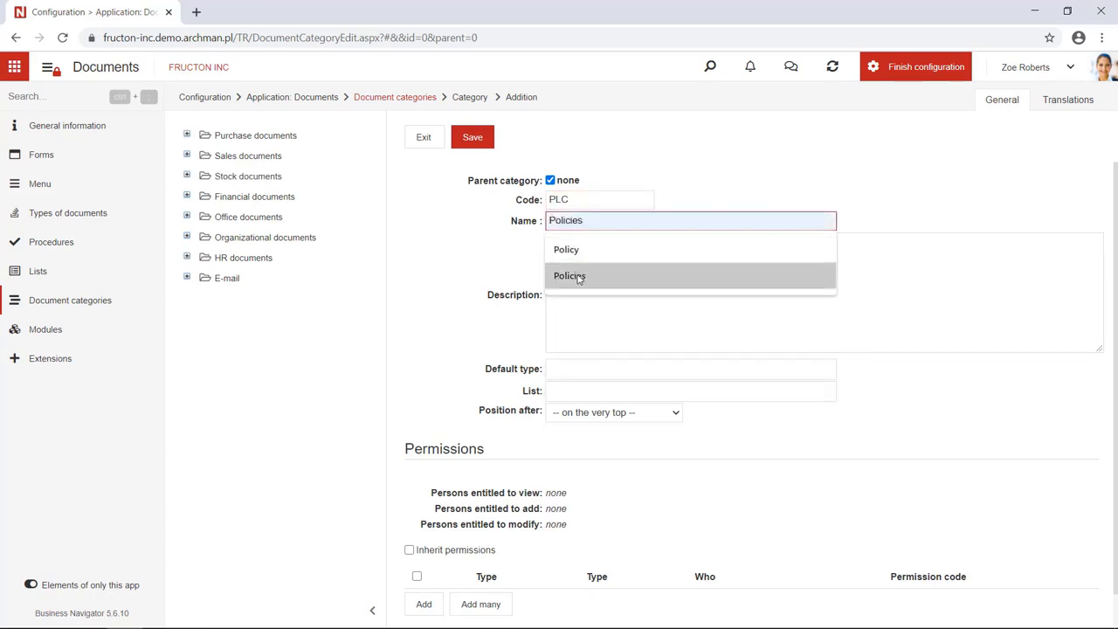
left_click(577, 276)
Assign Policy as both the default type and the list of the Policies category.
left_click(591, 373)
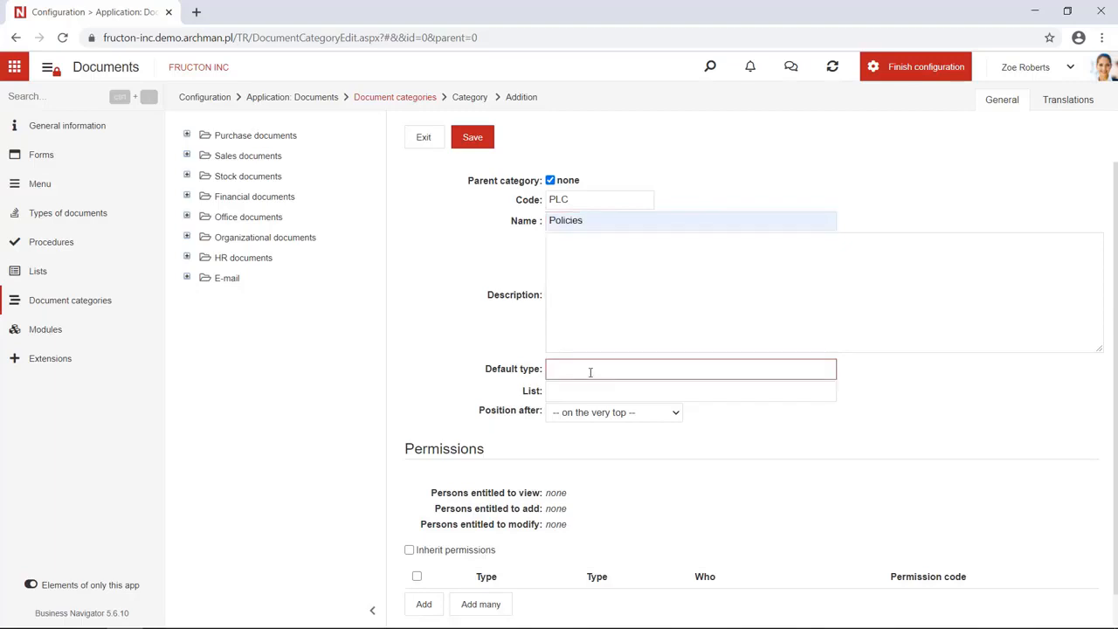
type("pol")
left_click(594, 413)
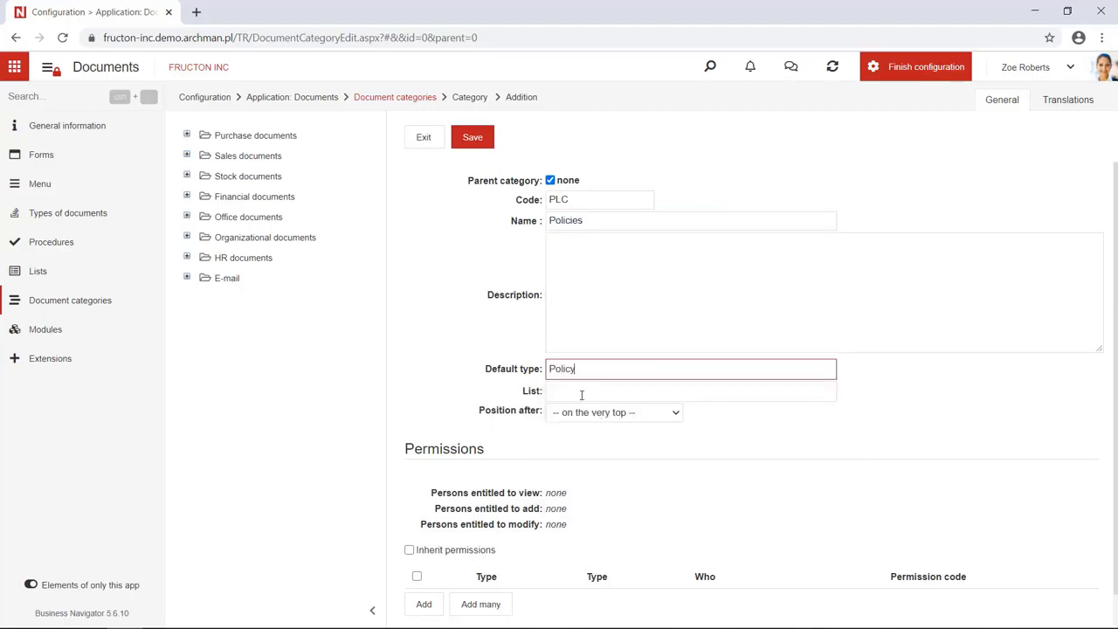
left_click(582, 395)
type("pol")
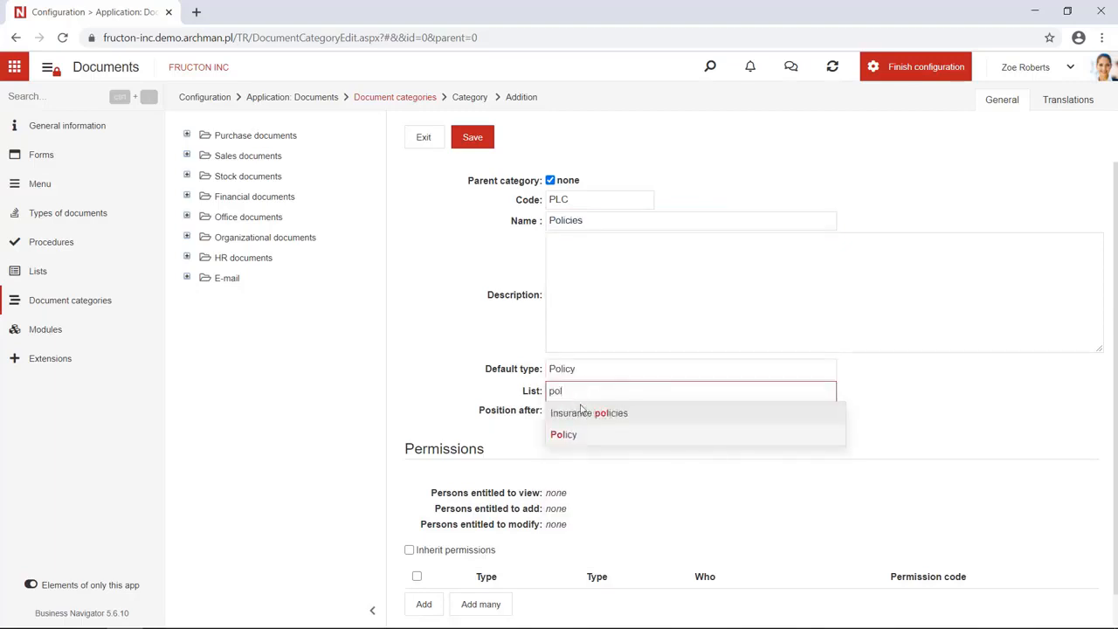
left_click(582, 434)
Grant the organizational structure Fructon (Everyone) the individual Addition permission for the Policies category and save it.
scroll(541, 496, "down", 1)
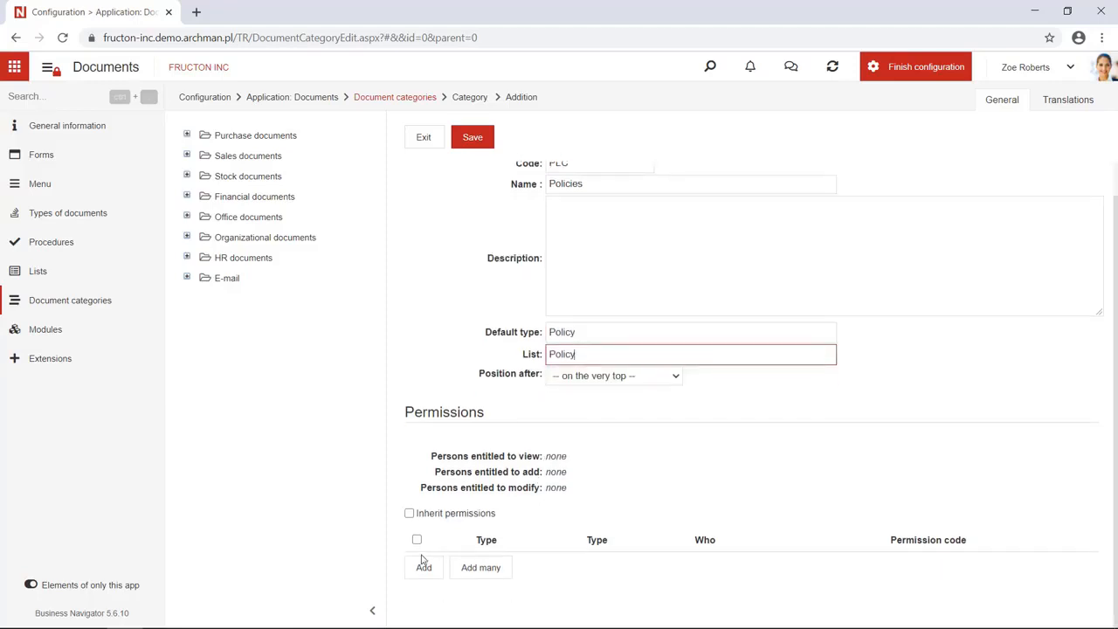
left_click(422, 568)
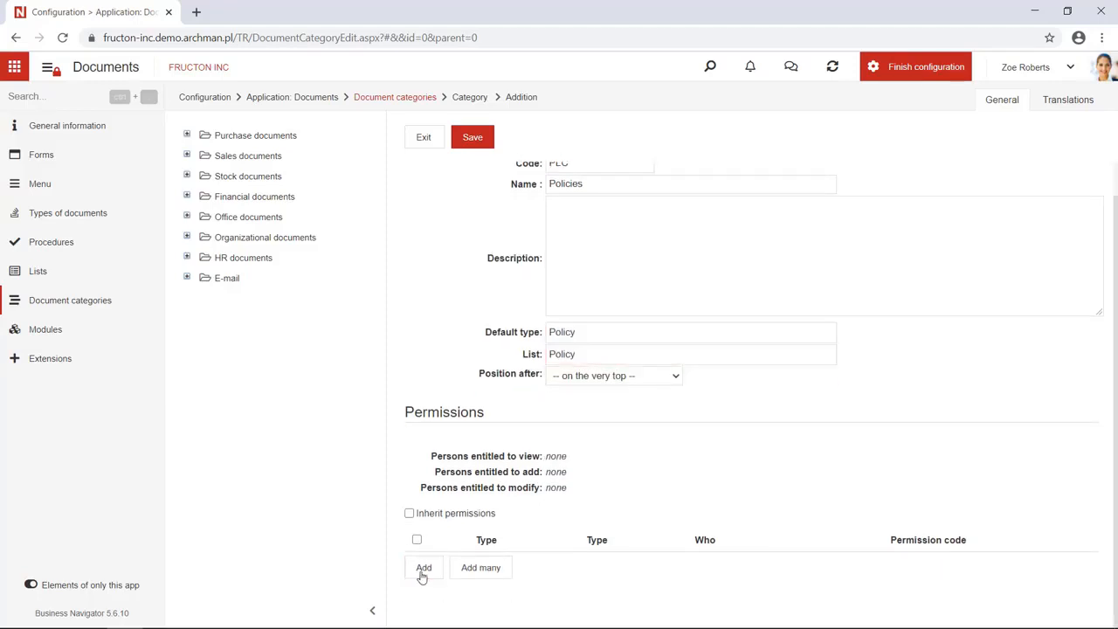
scroll(424, 568, "down", 3)
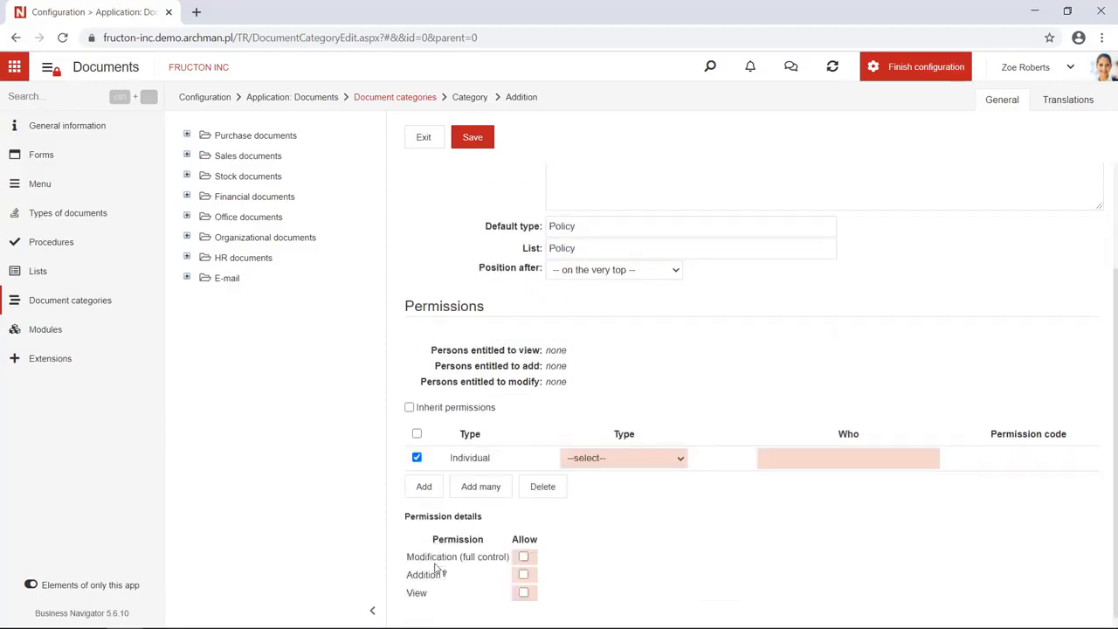
left_click(608, 446)
left_click(619, 473)
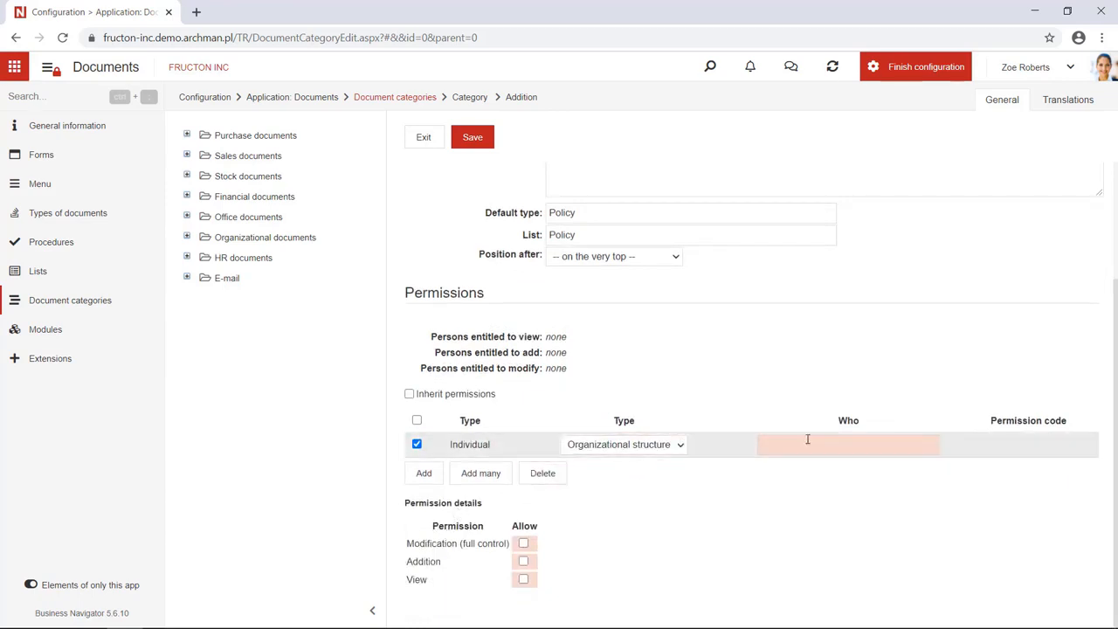
left_click(808, 443)
type("fru")
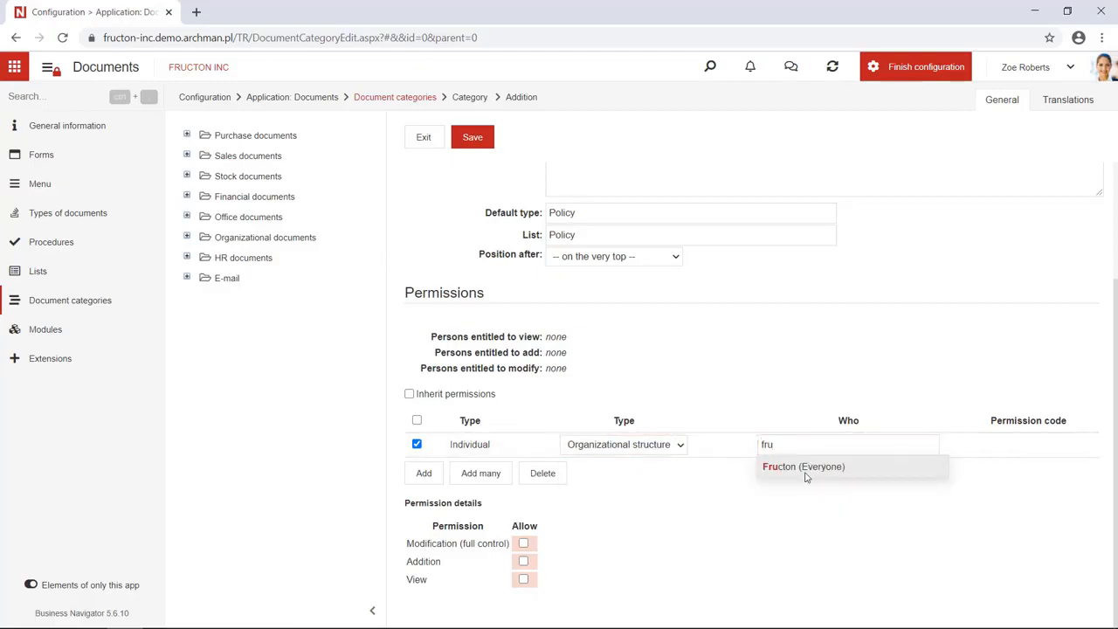
left_click(804, 469)
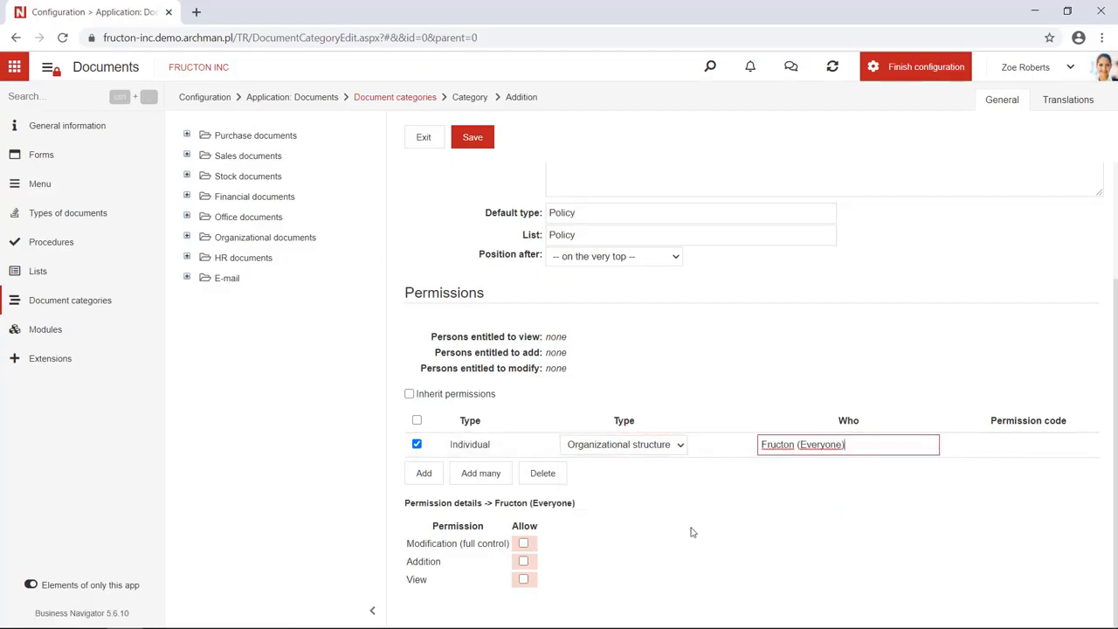
left_click(525, 561)
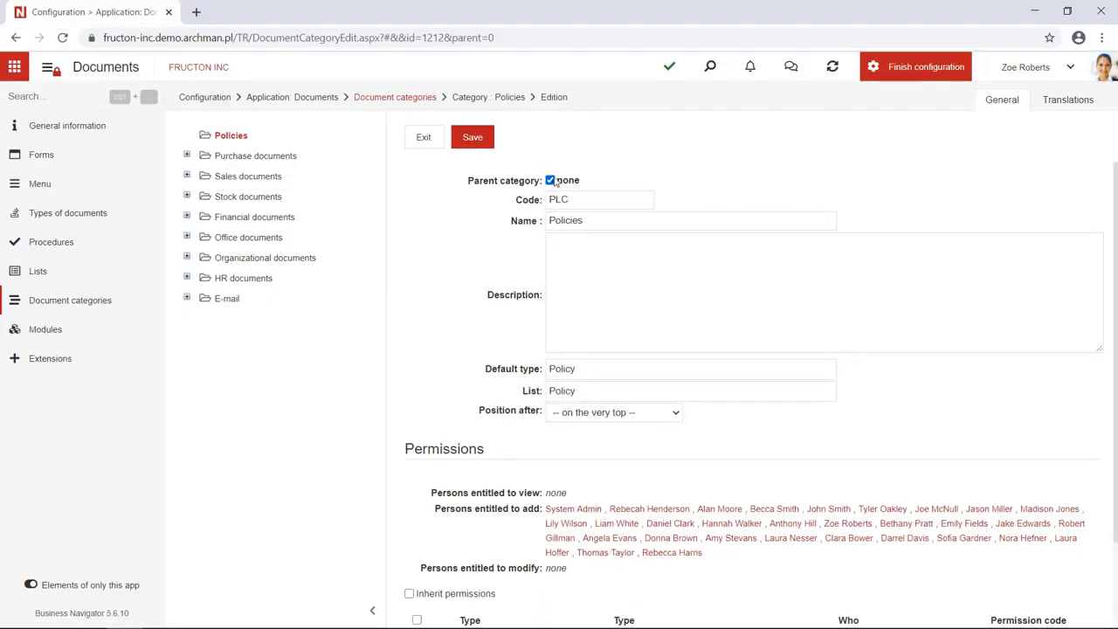
Place the Policies category under the parent category Organizational documents and save it.
left_click(551, 181)
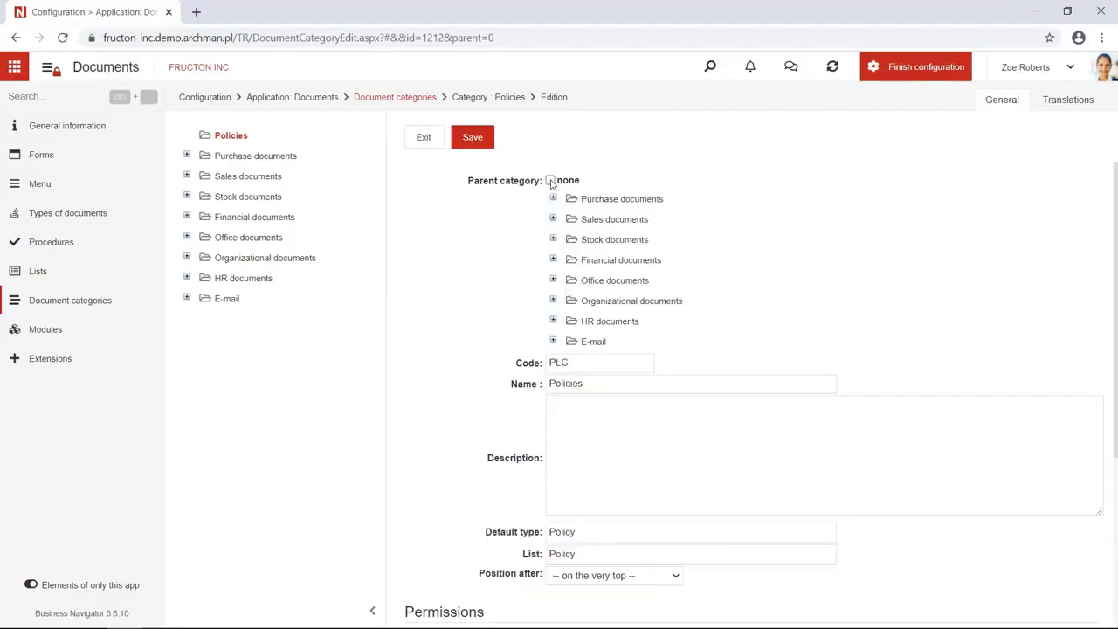
left_click(595, 301)
left_click(482, 139)
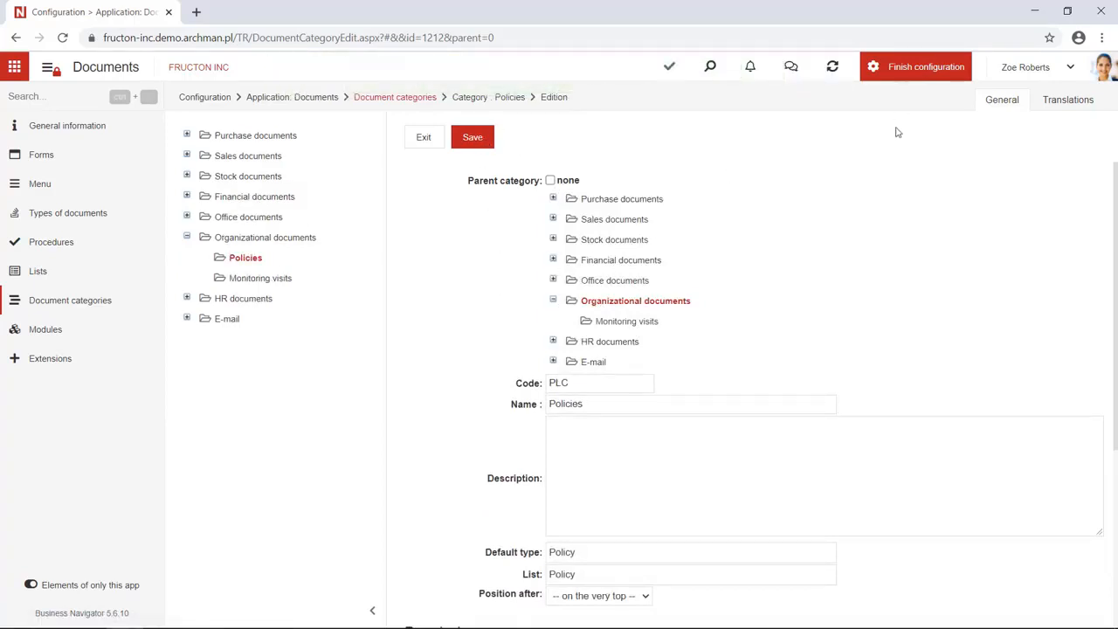
Finish the configuration, open the Policies category under Organizational documents in the Documents list and collapse the side navigation.
left_click(919, 70)
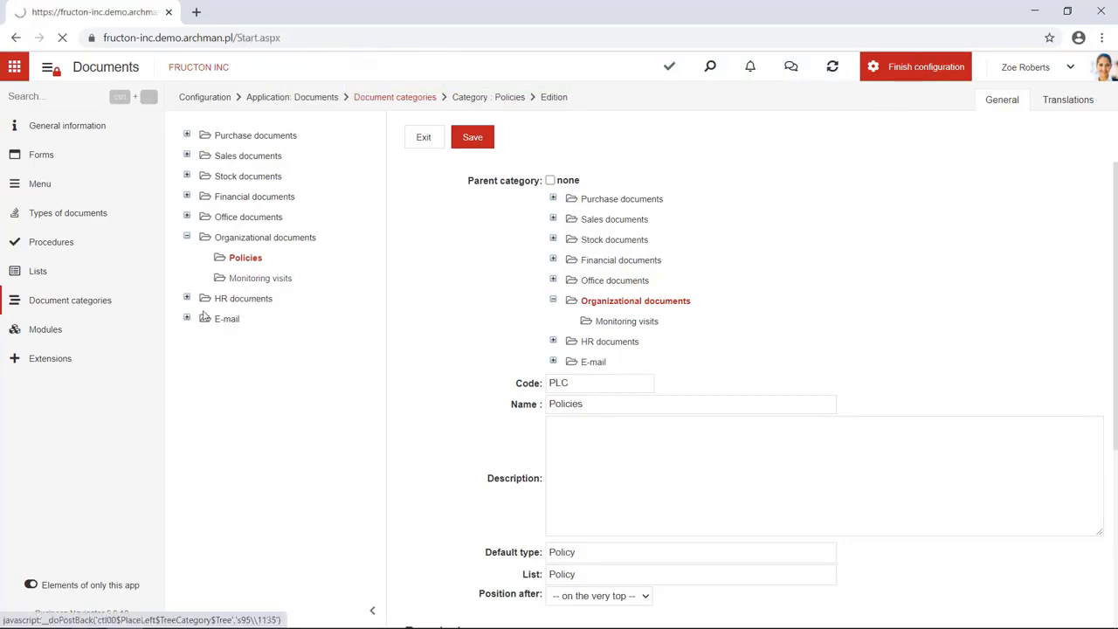
left_click(58, 155)
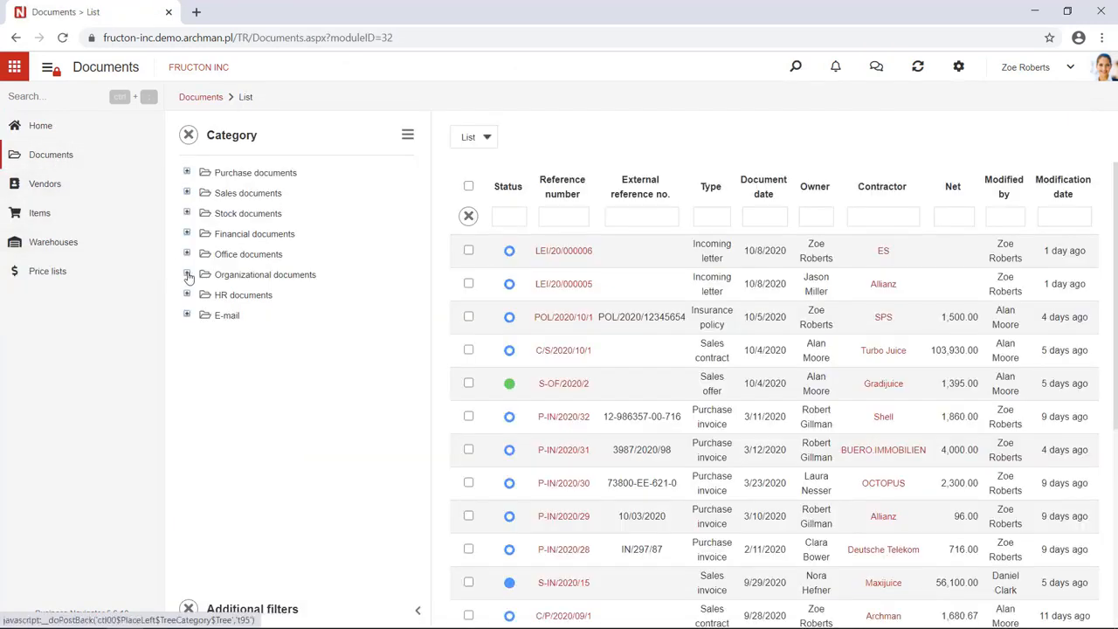
left_click(186, 275)
left_click(246, 296)
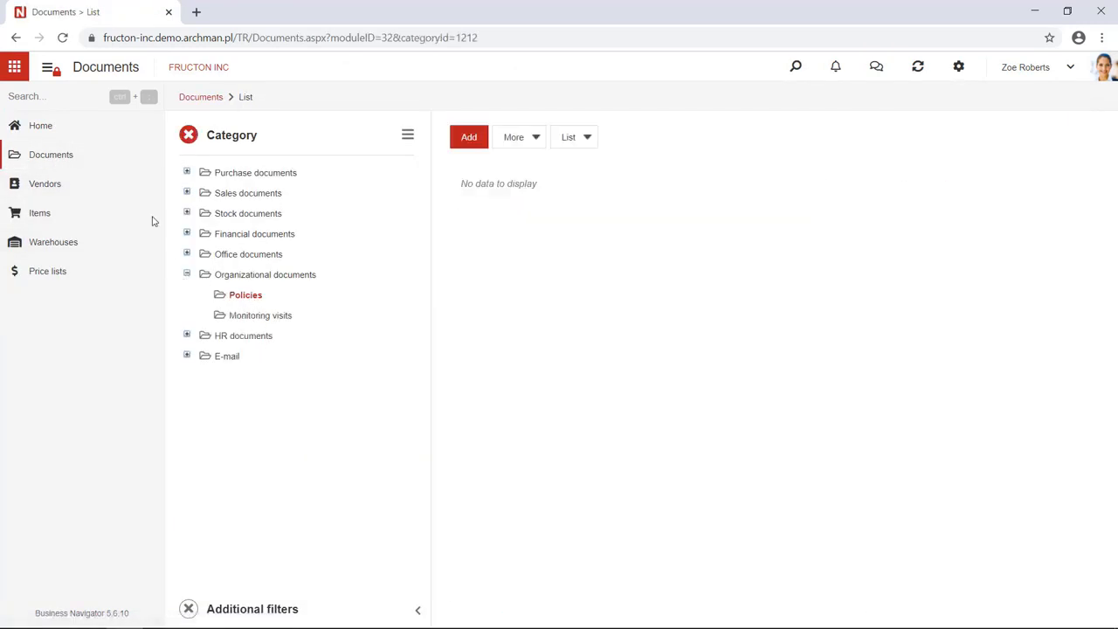
left_click(47, 70)
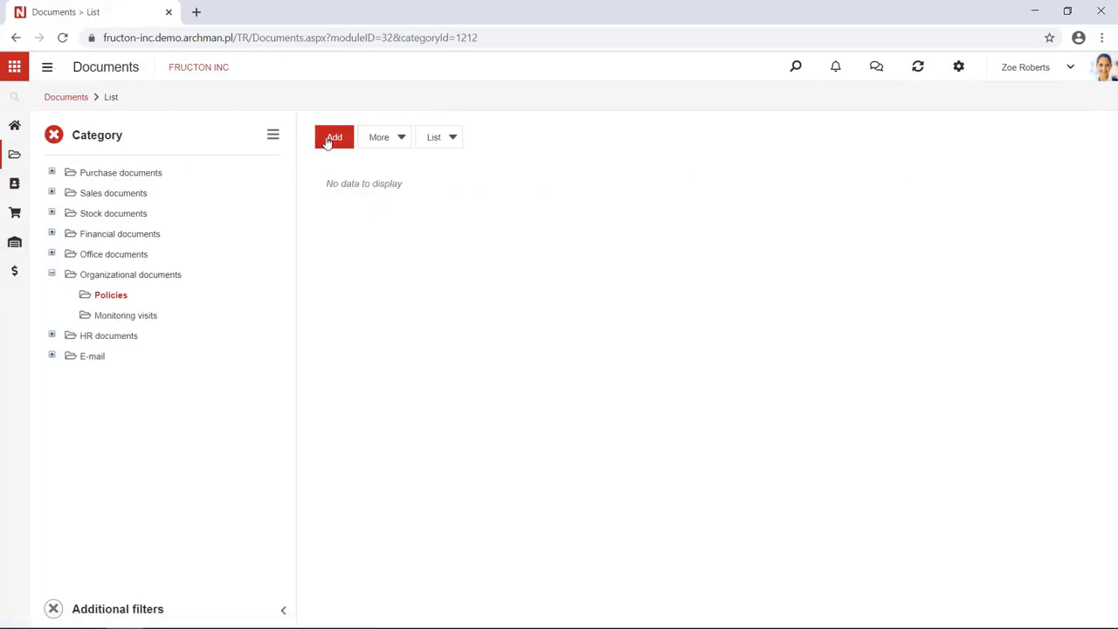
Start a new Policy document in the Policies category, attach the Travel-Expense-Policy file and widen the attachment preview.
left_click(332, 139)
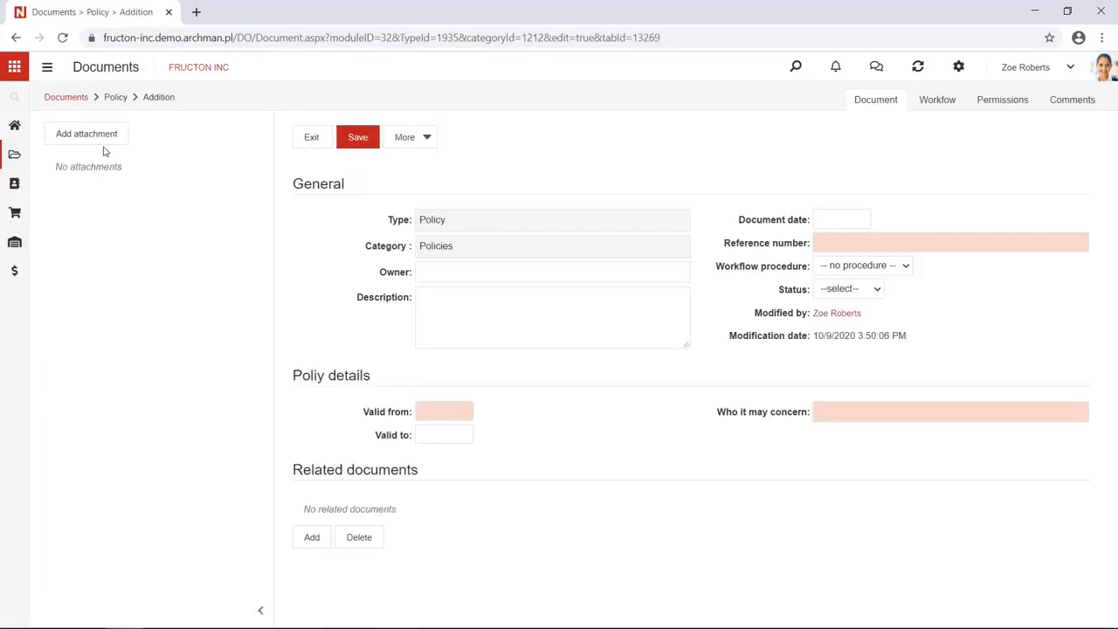
left_click(103, 138)
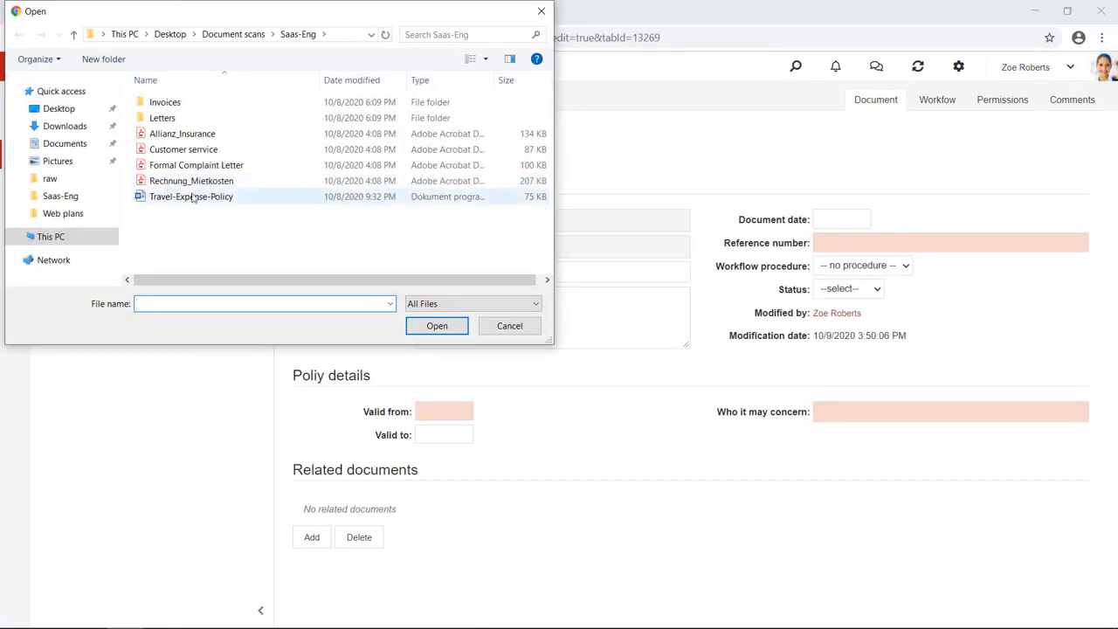
double_click(182, 196)
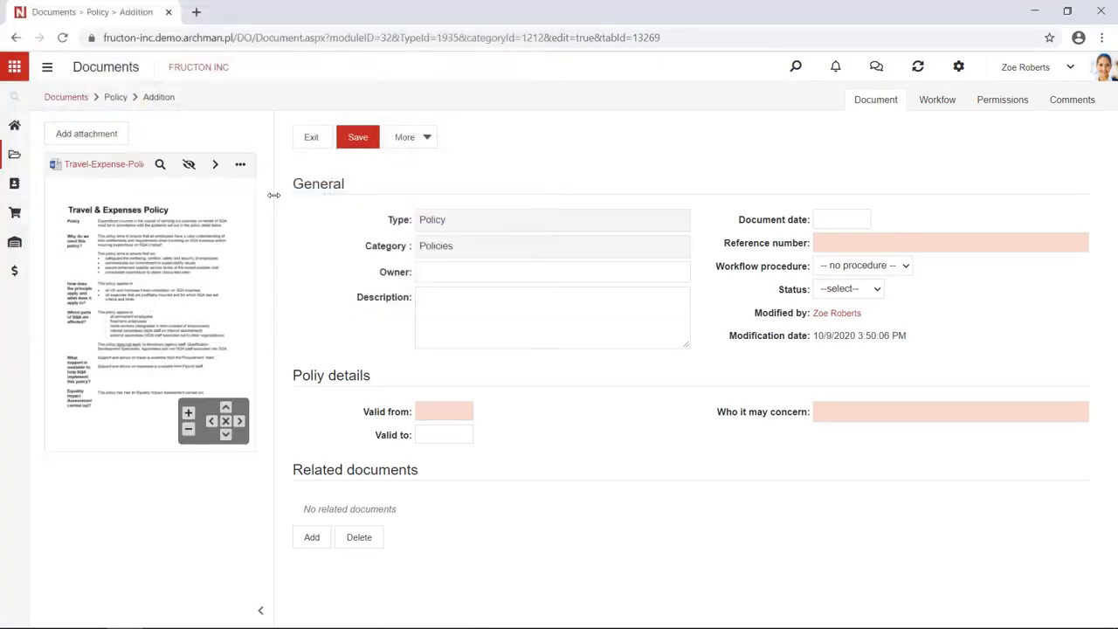
left_click_drag(274, 200, 379, 200)
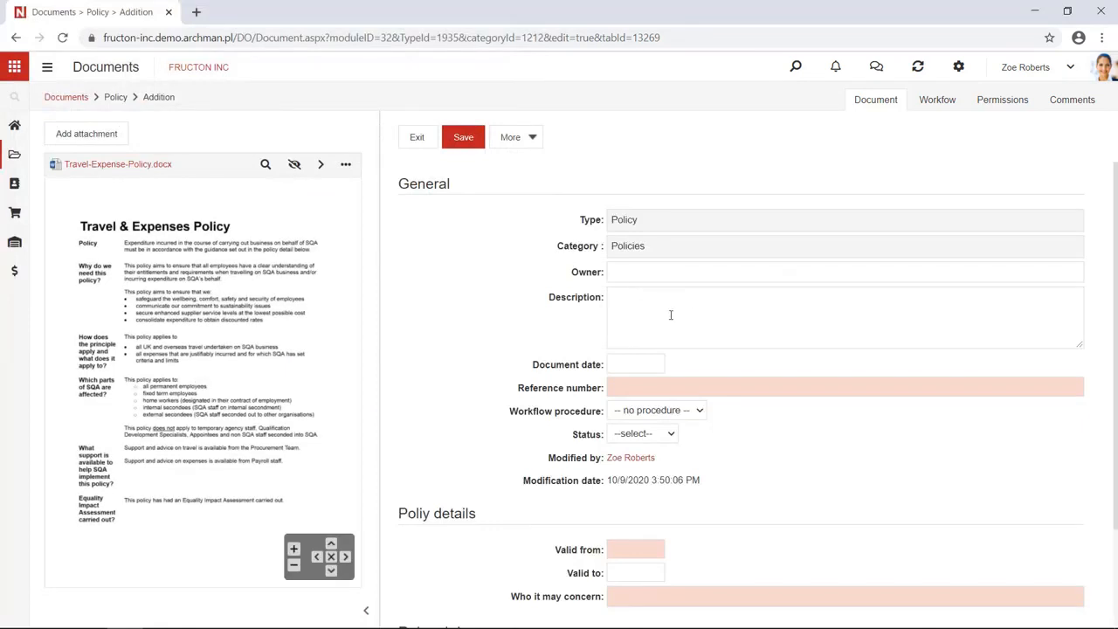
scroll(671, 313, "down", 1)
scroll(674, 292, "up", 1)
Set the document's owner to the Manager of the Controlling Department.
left_click(652, 269)
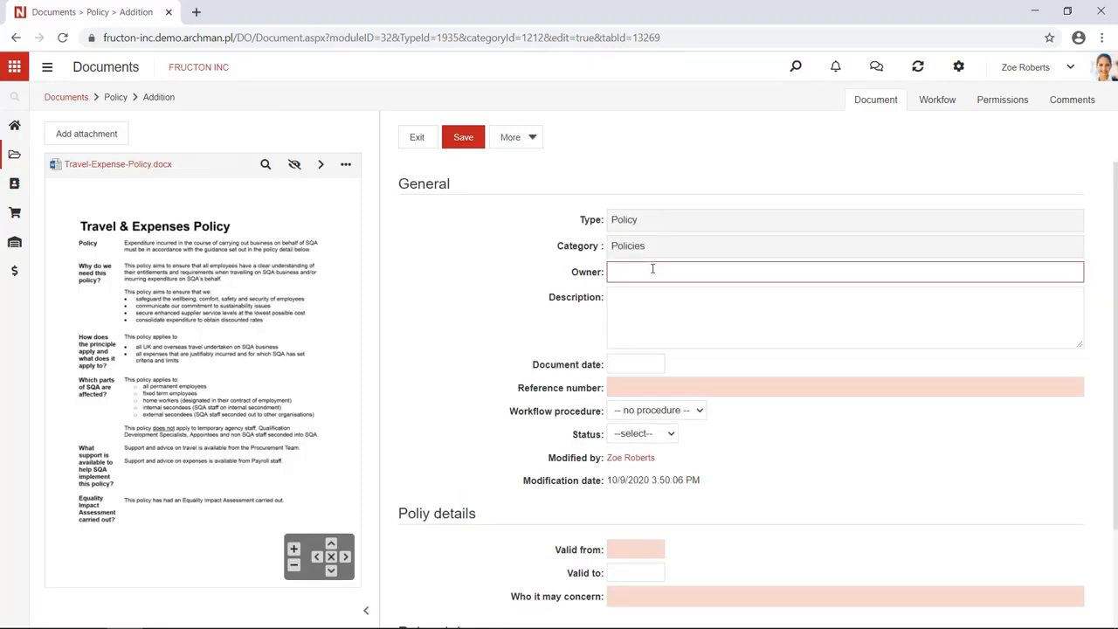
type("ev")
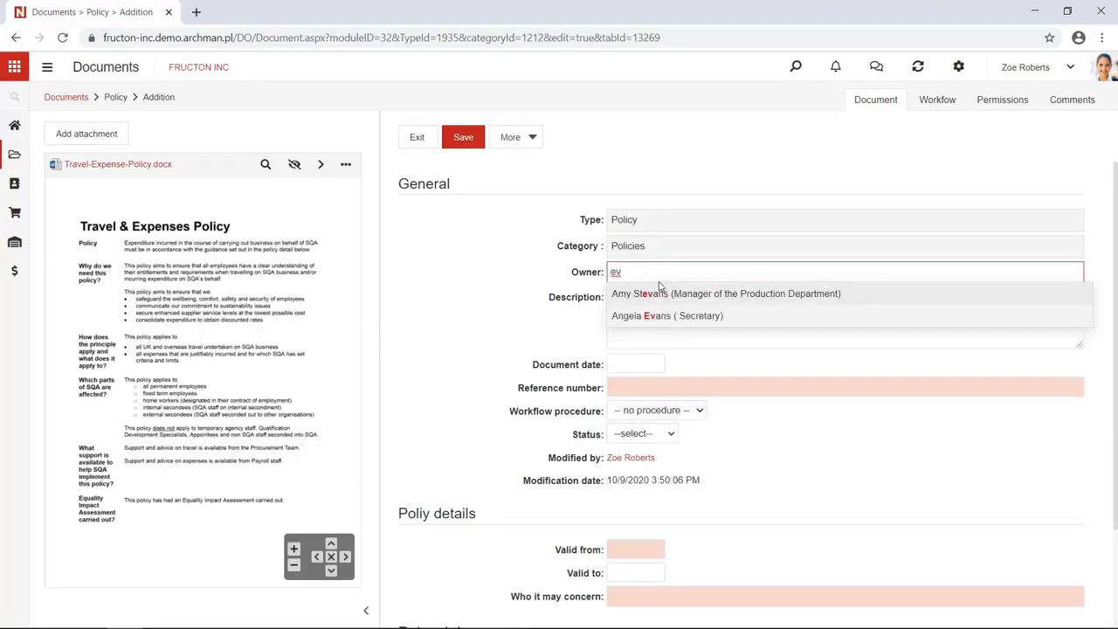
left_click_drag(656, 275, 573, 265)
type("zzc")
key("BackSpace")
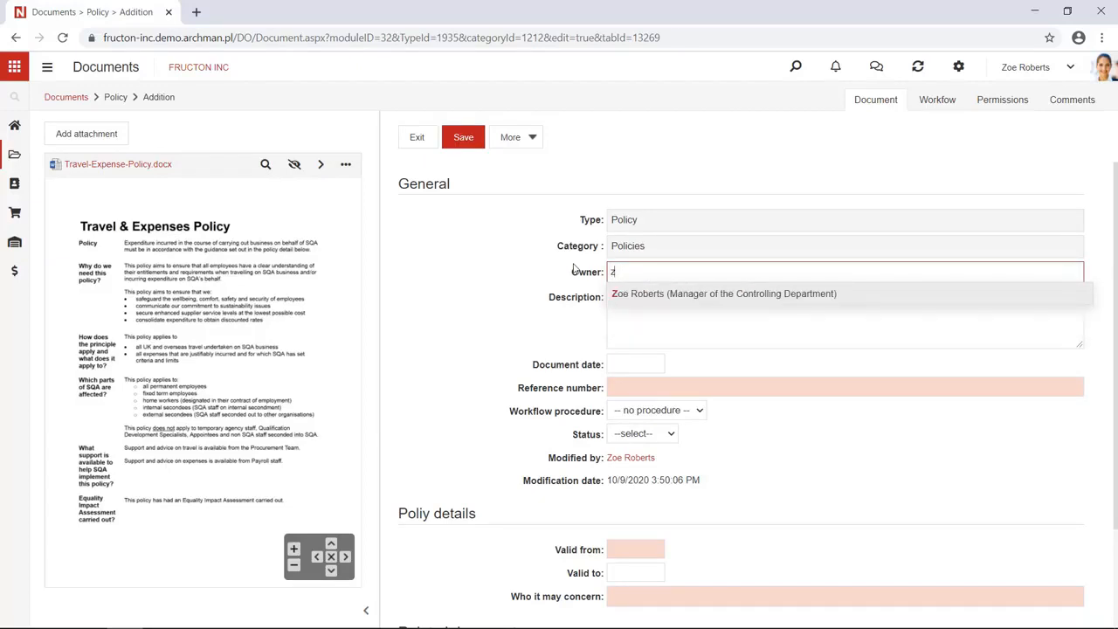
left_click(632, 292)
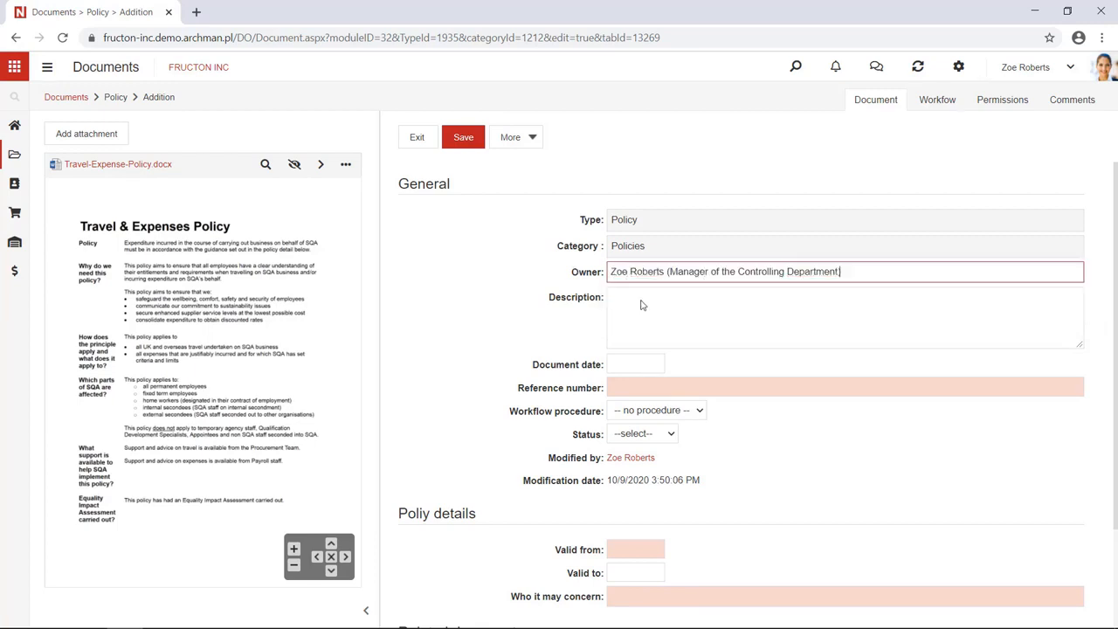
Set the document date to today, 10/9/2020, and enter the description "Travel expenses".
left_click(640, 306)
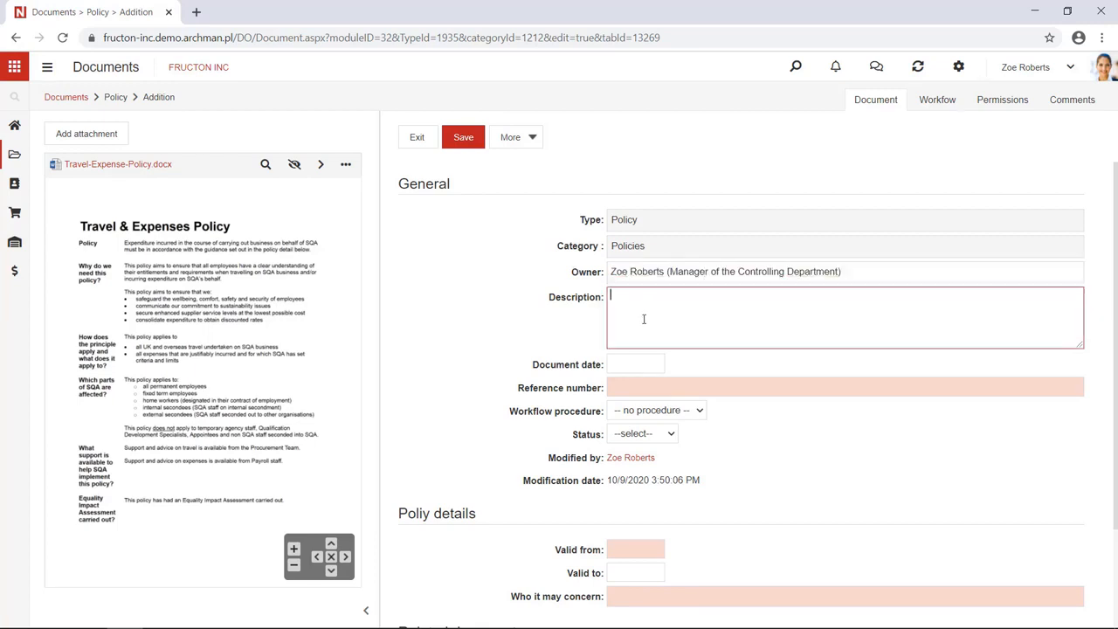
scroll(644, 319, "down", 2)
left_click(639, 239)
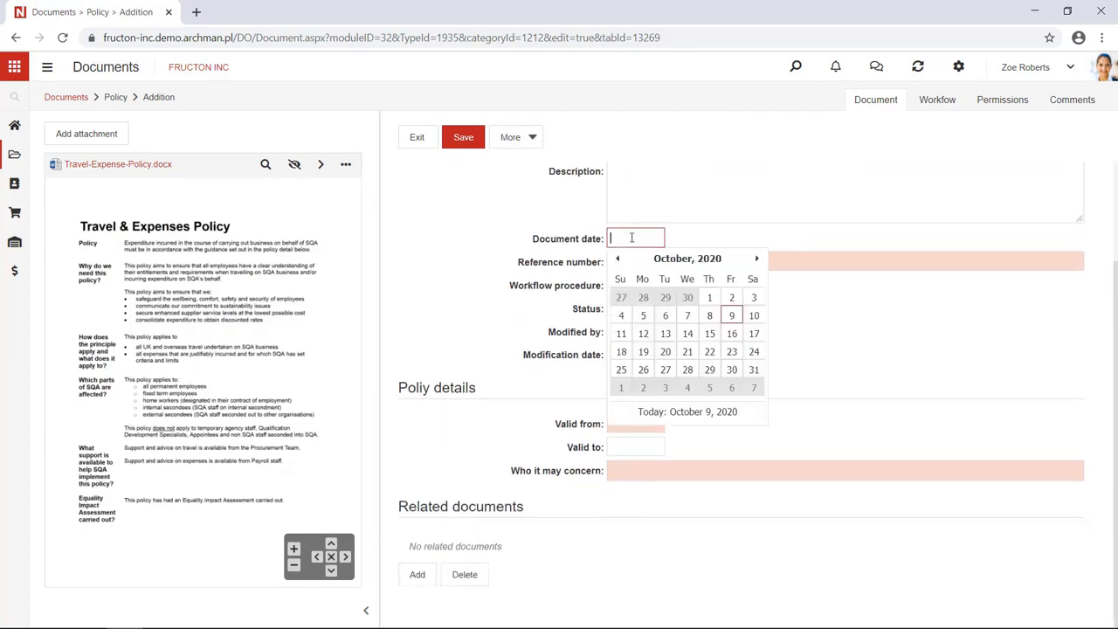
left_click(661, 417)
scroll(646, 326, "up", 2)
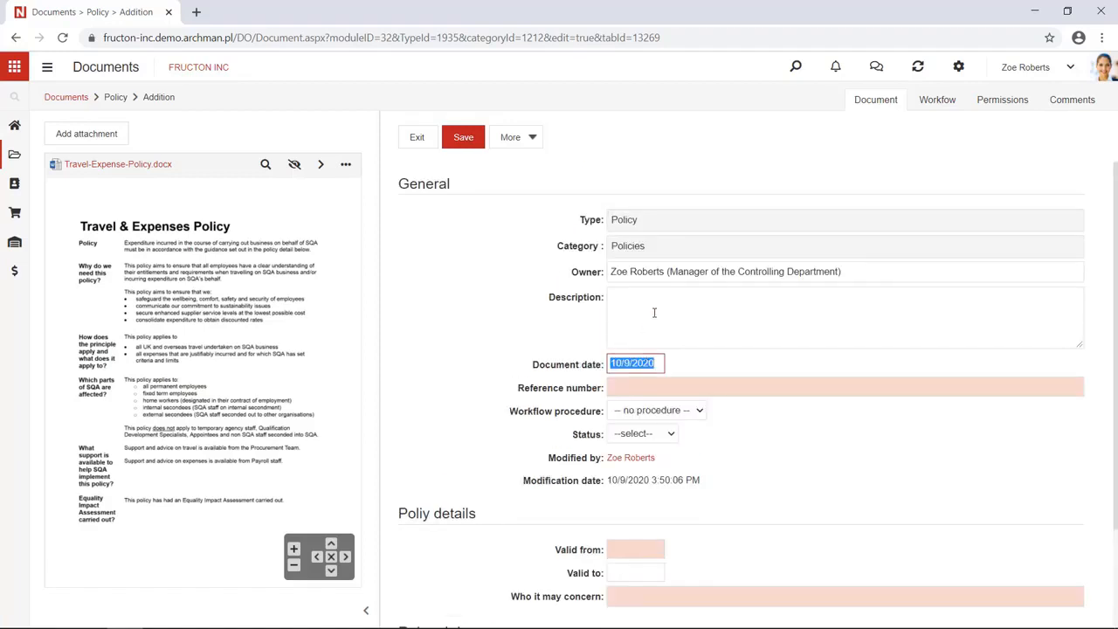
left_click(653, 312)
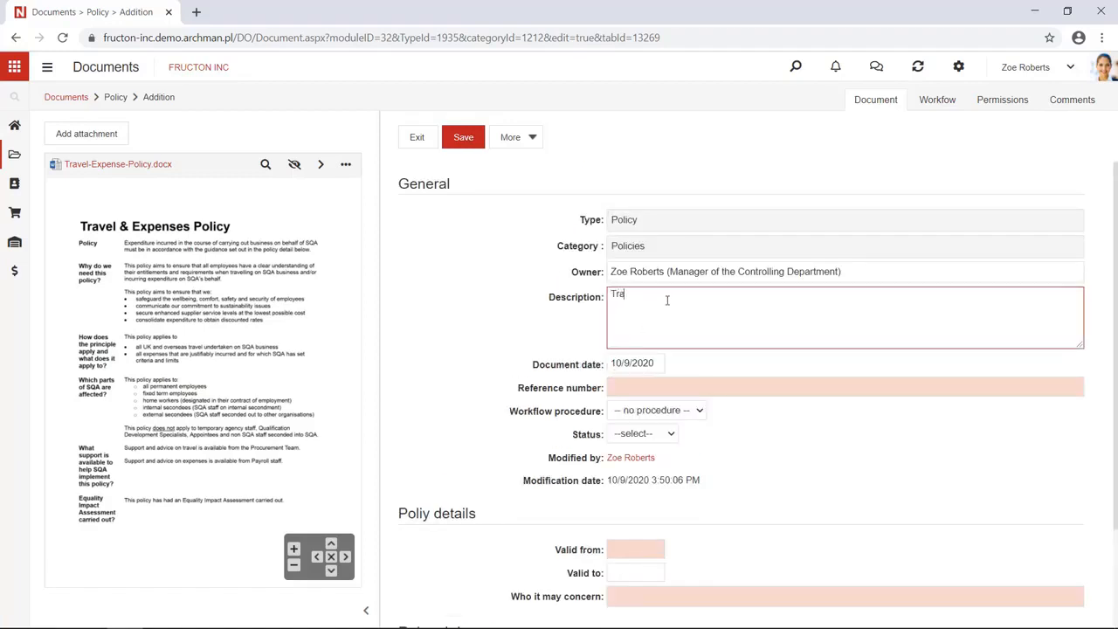
type("Travel expenses")
Enter the reference number 123 and choose Policy workflow as the document's workflow procedure.
scroll(778, 321, "down", 1)
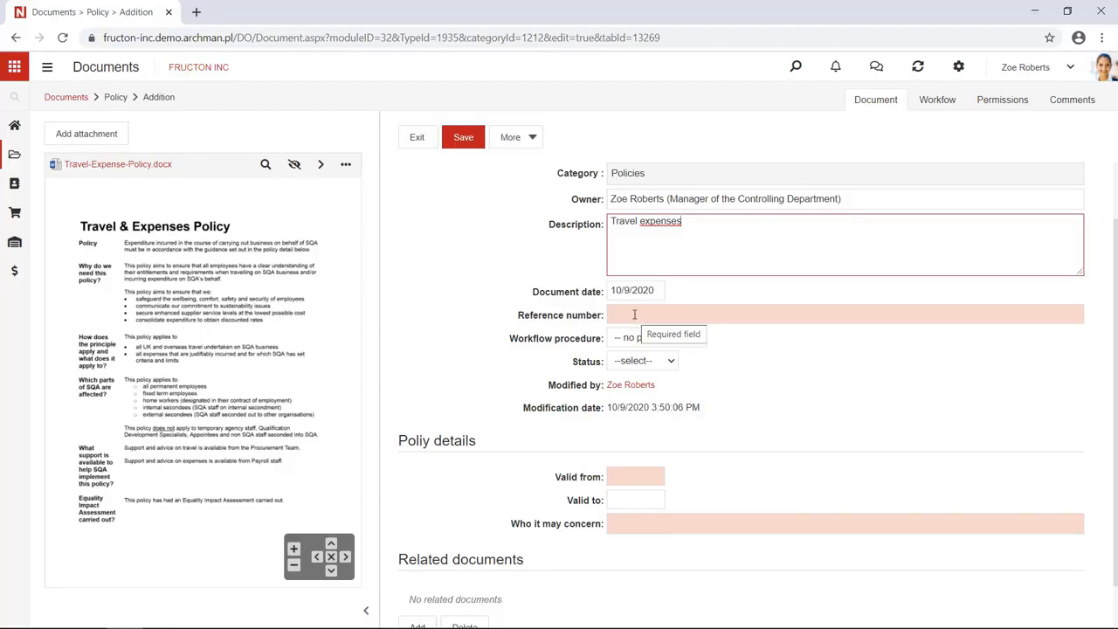
left_click(633, 314)
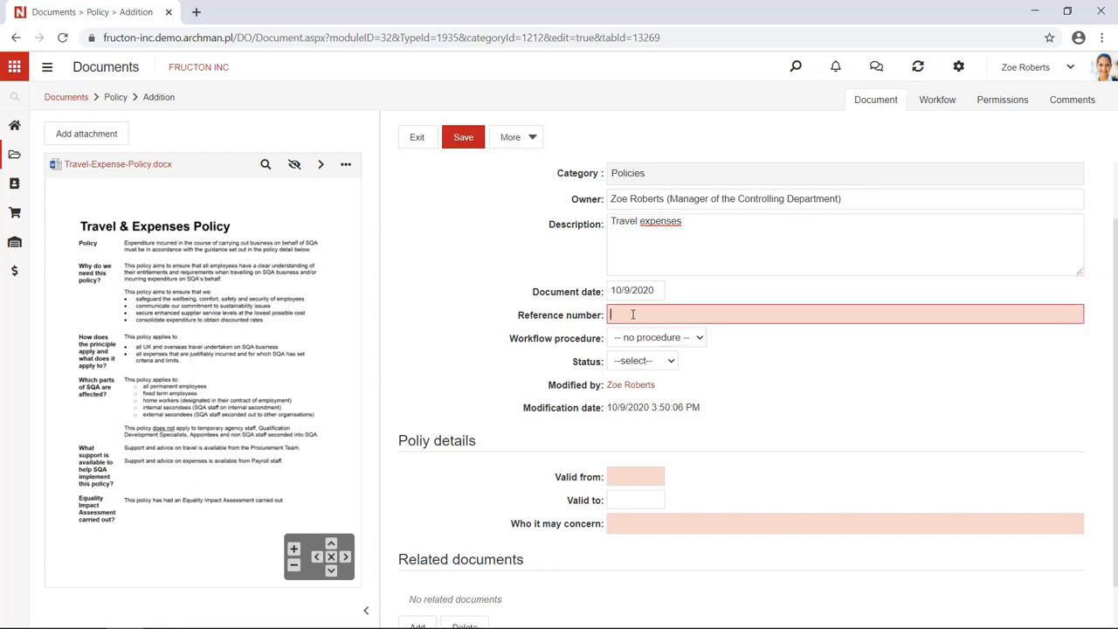
type("123")
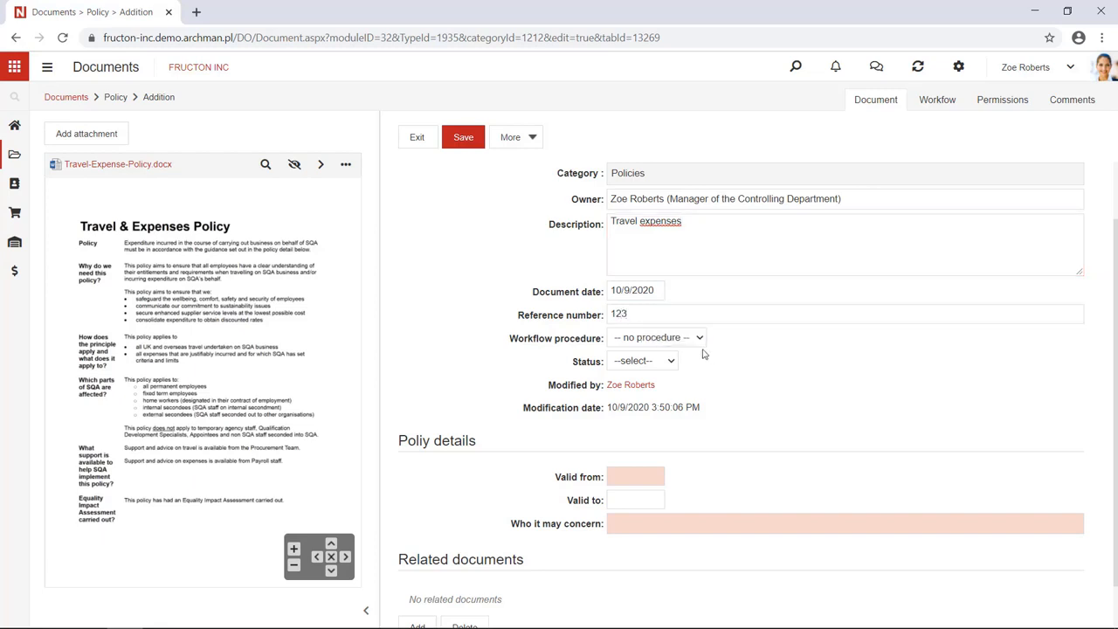
left_click(664, 339)
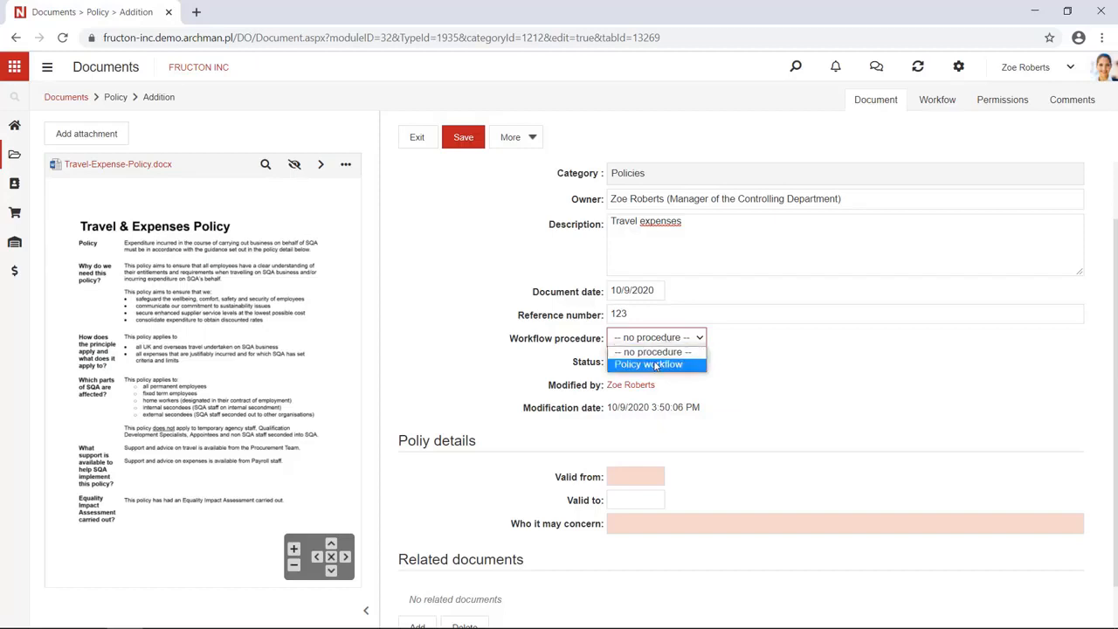
left_click(655, 366)
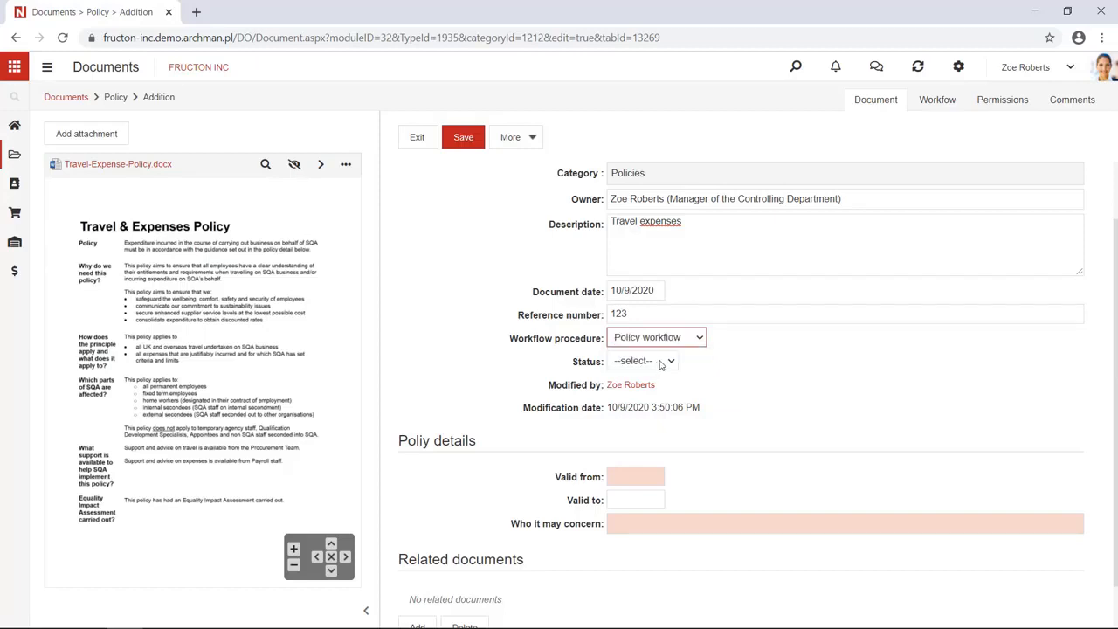
Make the policy valid from 10/9/2020, set Technical Division as who it may concern, and save the document.
scroll(725, 386, "down", 1)
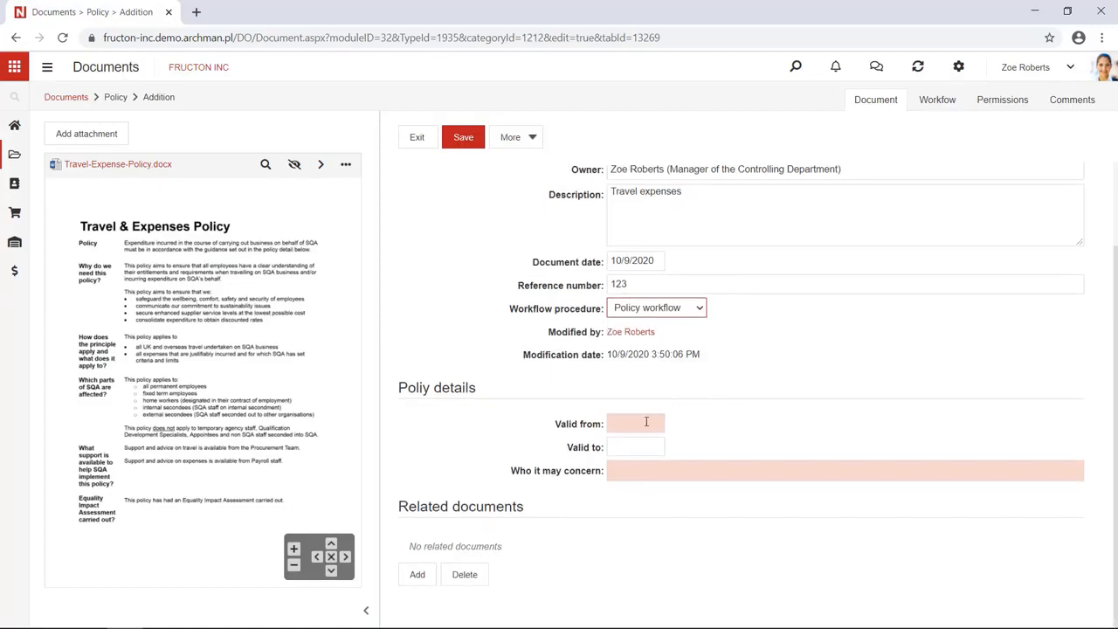
left_click(646, 422)
left_click(679, 598)
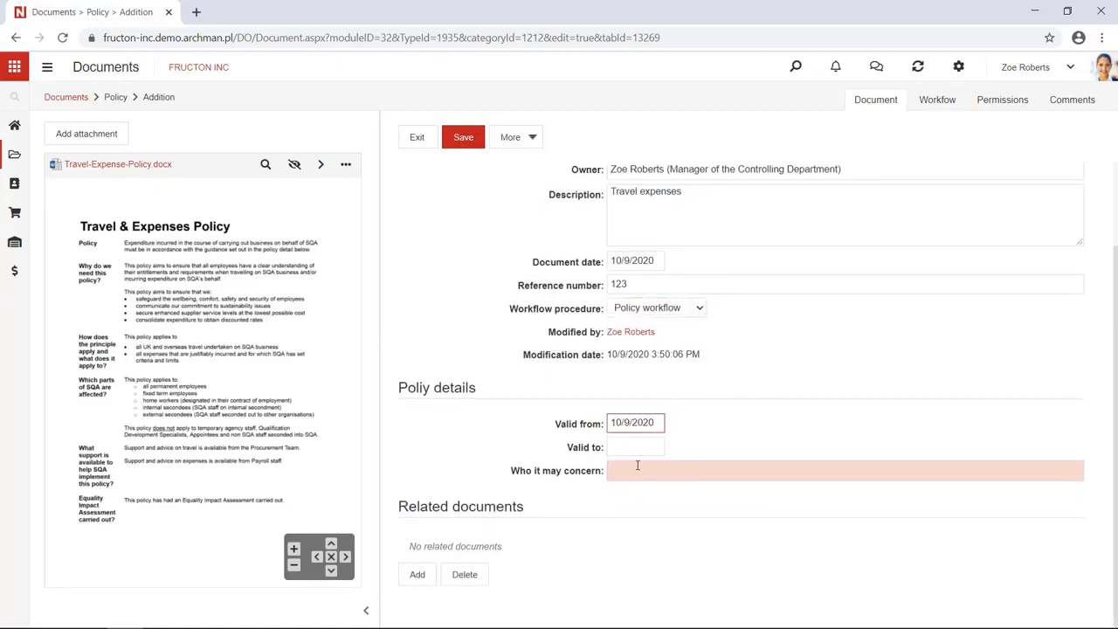
left_click(637, 464)
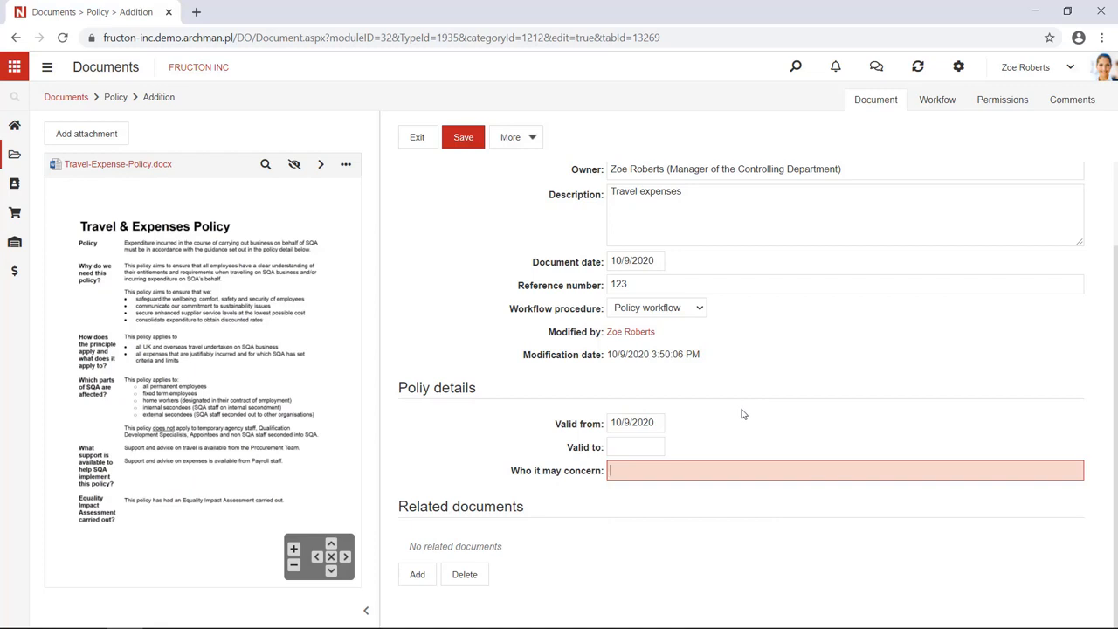
type("tec")
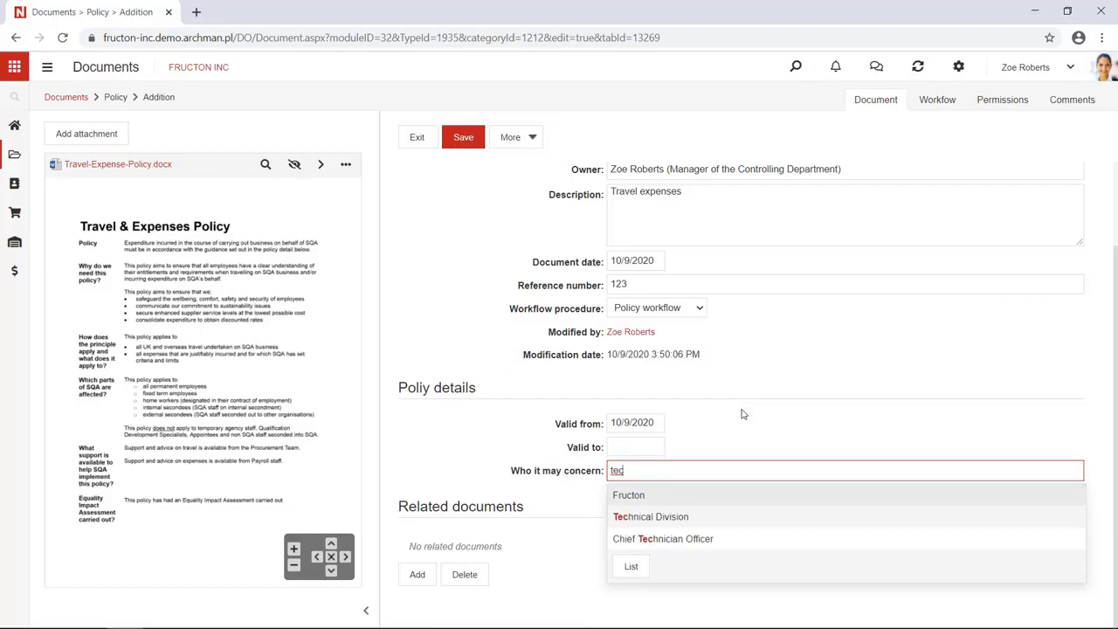
left_click(699, 523)
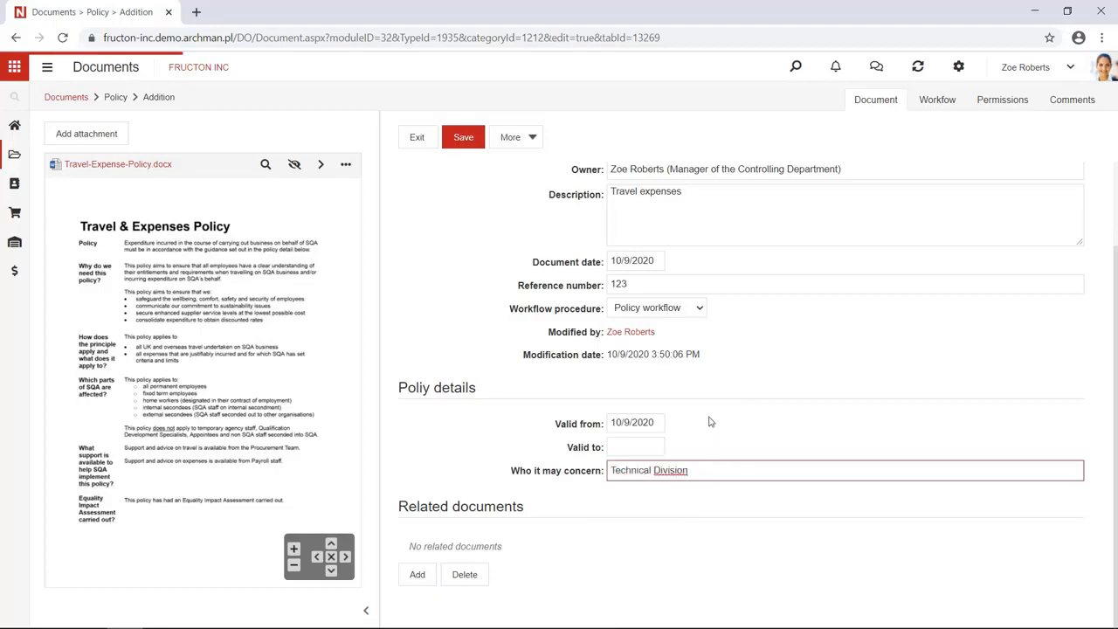
left_click(465, 141)
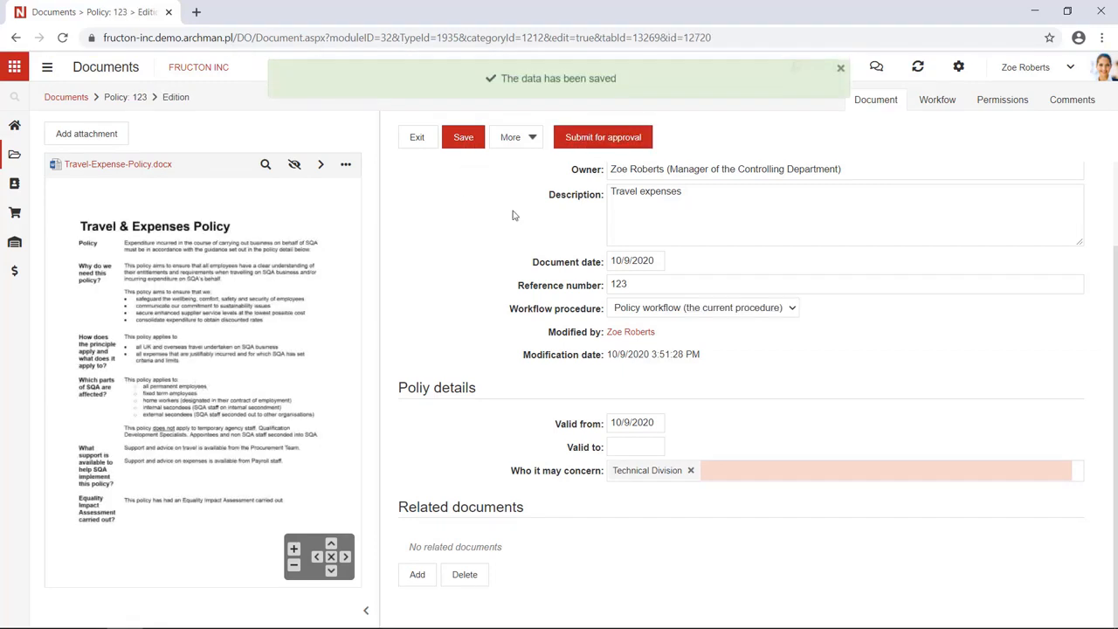
Submit the policy document for approval, examining and rearranging its workflow diagram beforehand and viewing the diagram again after submission.
scroll(513, 215, "up", 2)
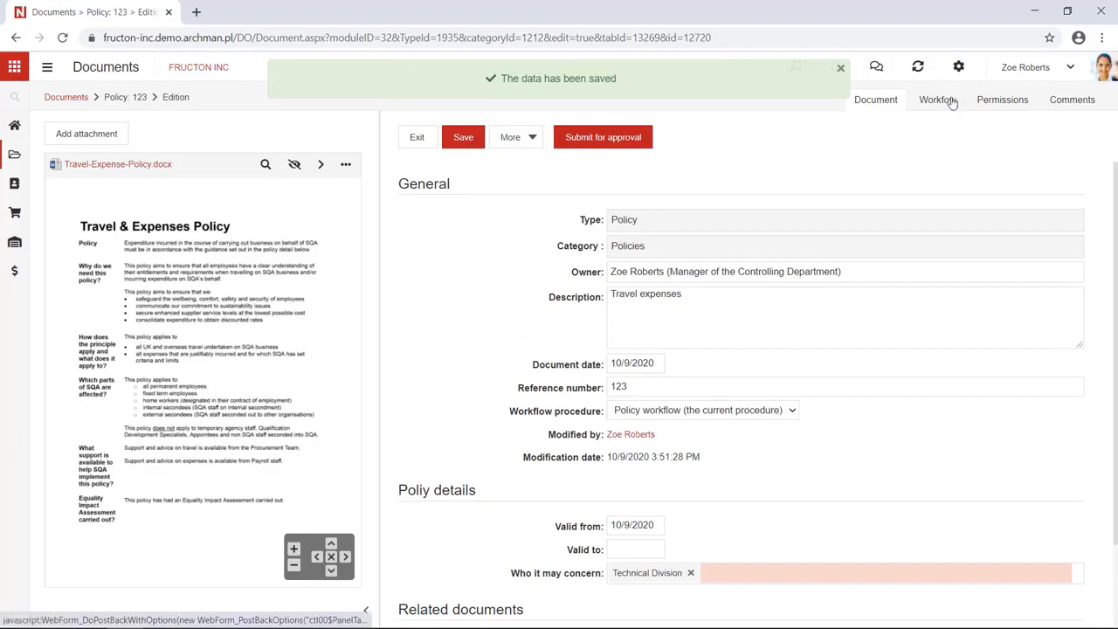
left_click(953, 102)
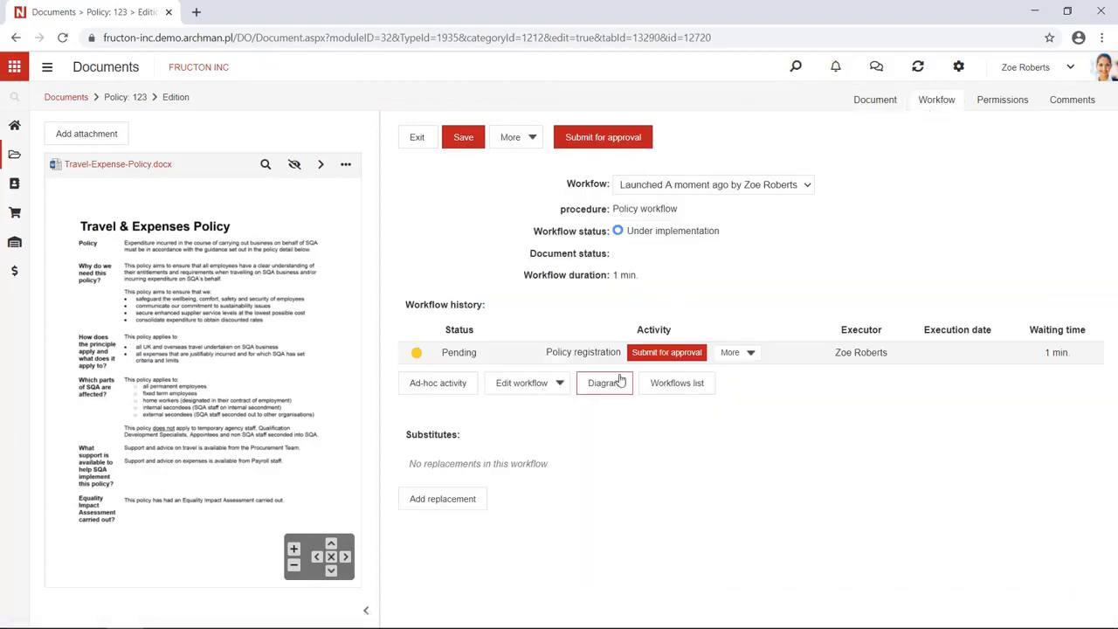
left_click(616, 383)
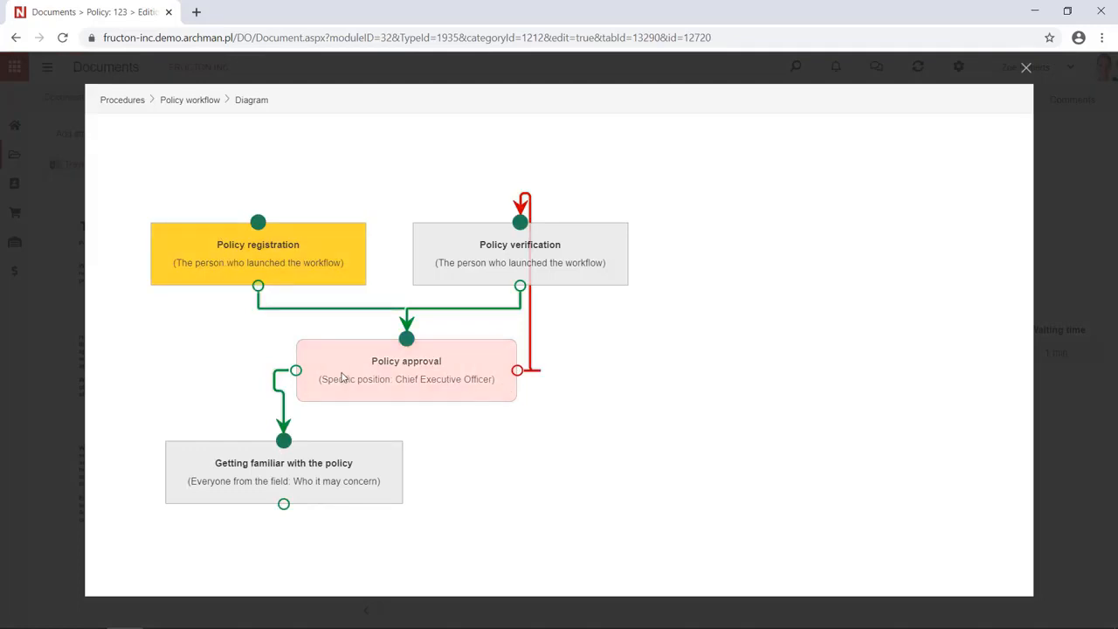
left_click_drag(331, 465, 308, 477)
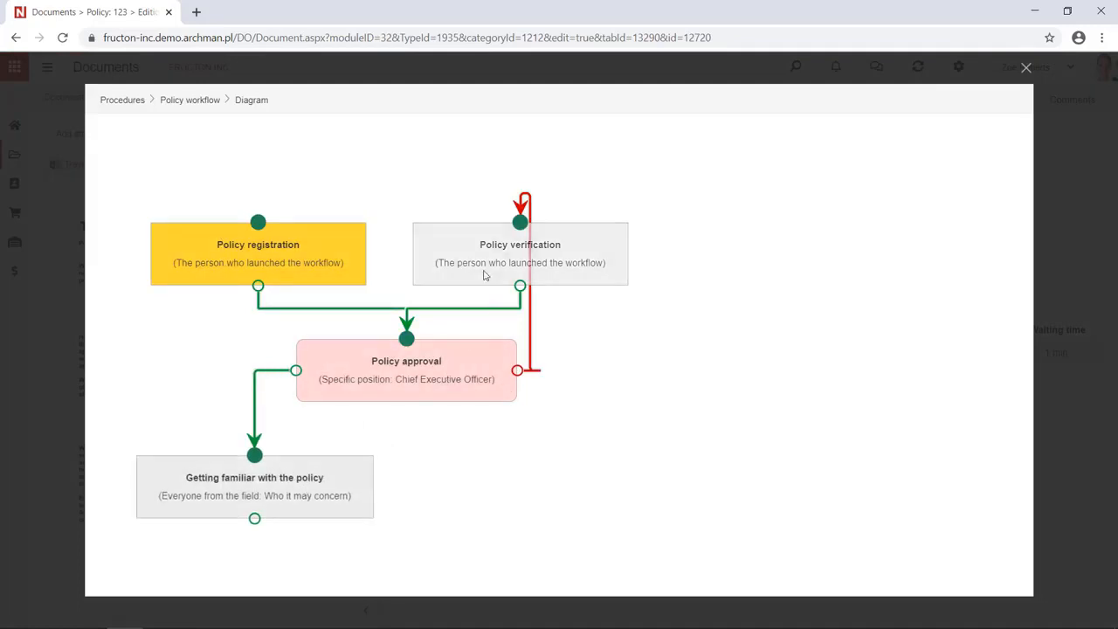
left_click_drag(481, 262, 469, 247)
left_click_drag(366, 270, 340, 226)
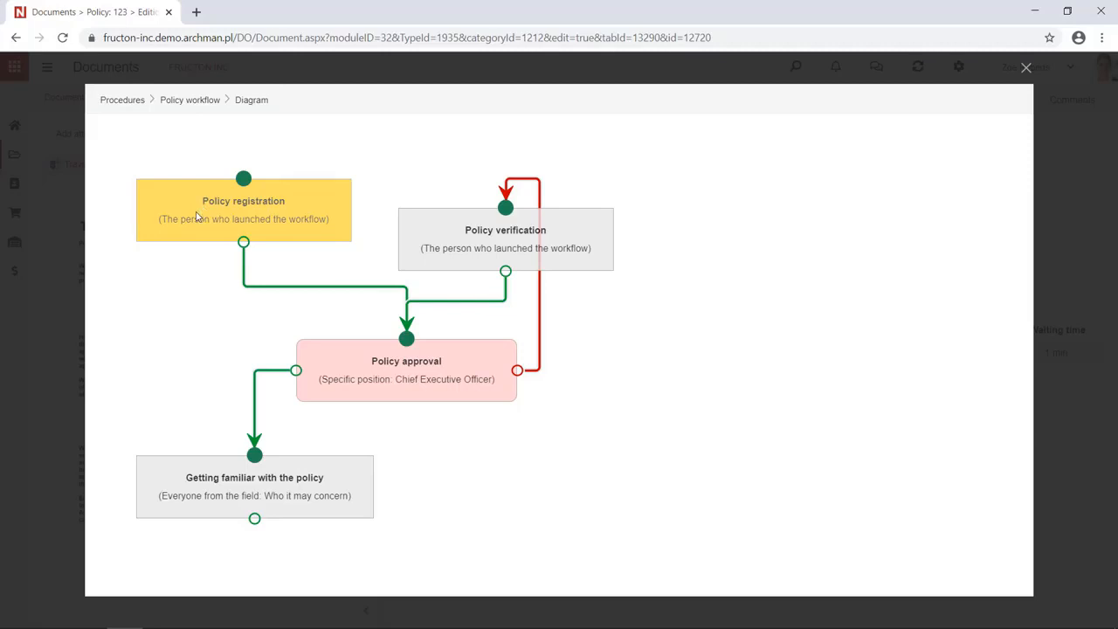
left_click(1027, 70)
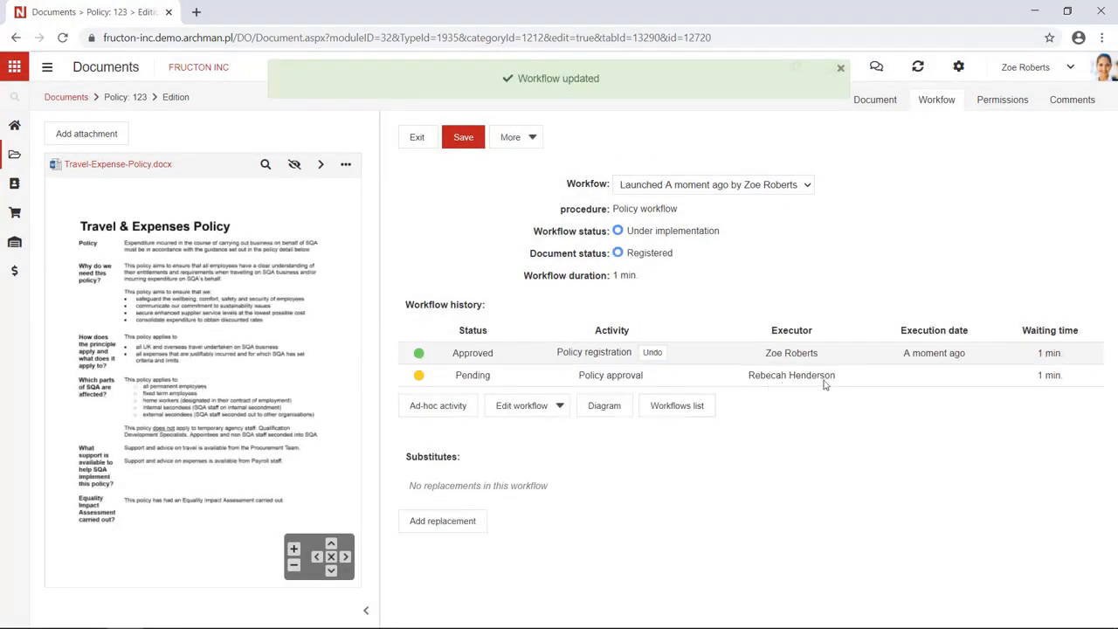
left_click(607, 406)
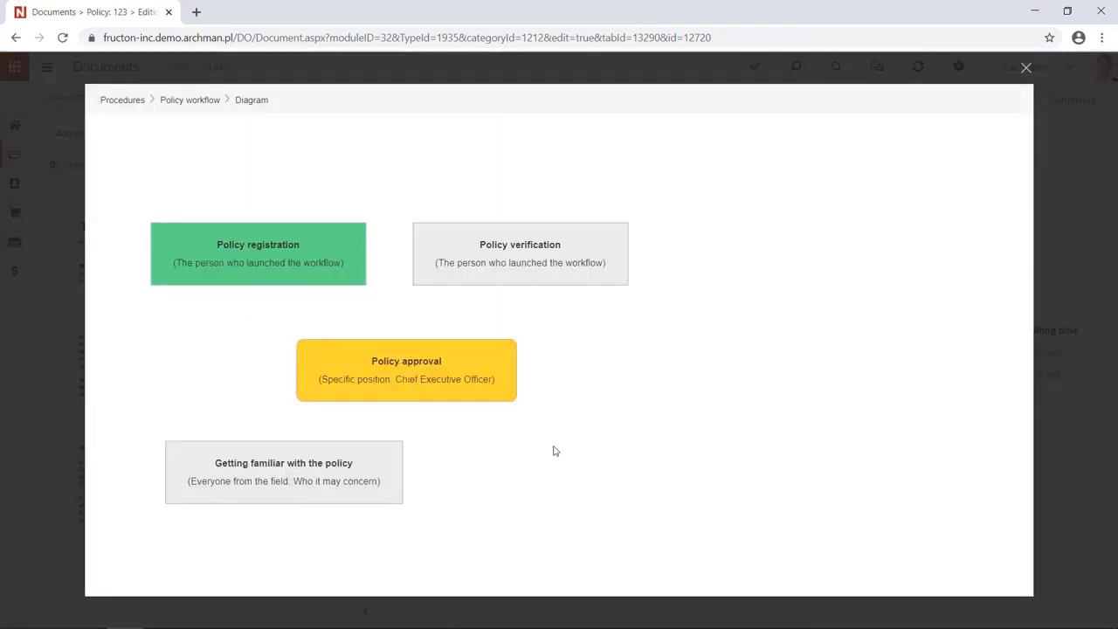
left_click(1026, 68)
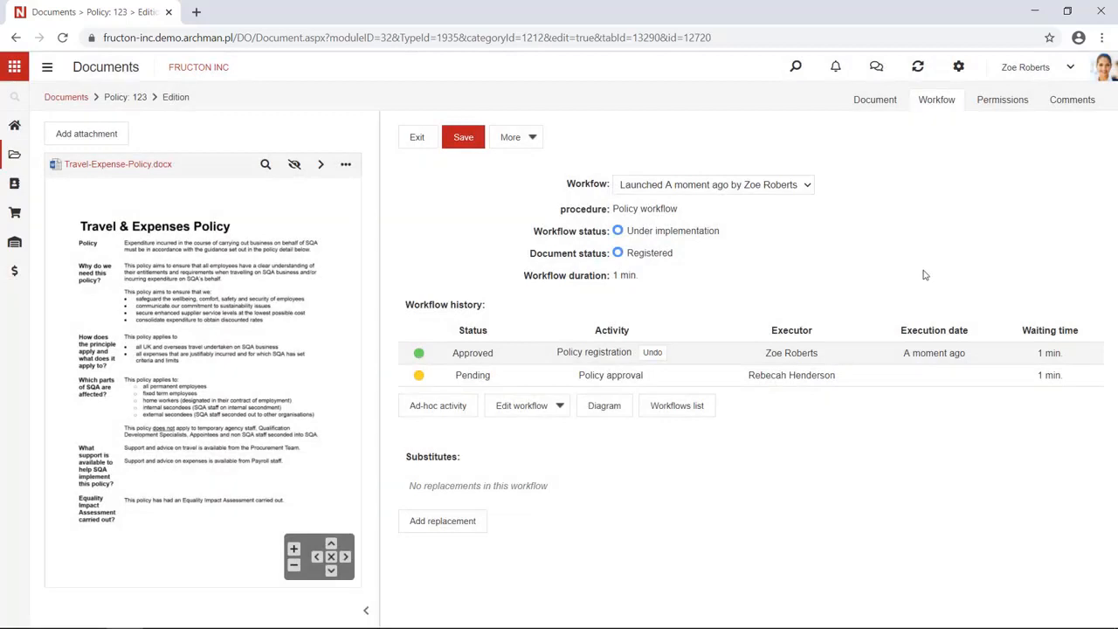
Switch to the policy approver's account, open the pending Policy document 123, collapse the side navigation and approve the document.
left_click(1031, 68)
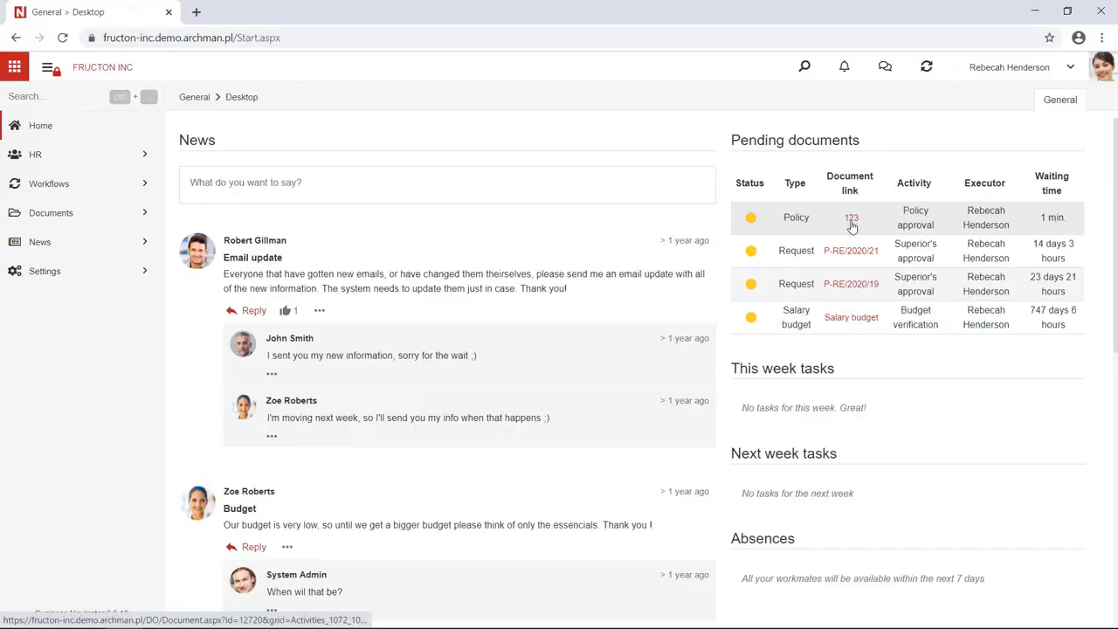
left_click(852, 220)
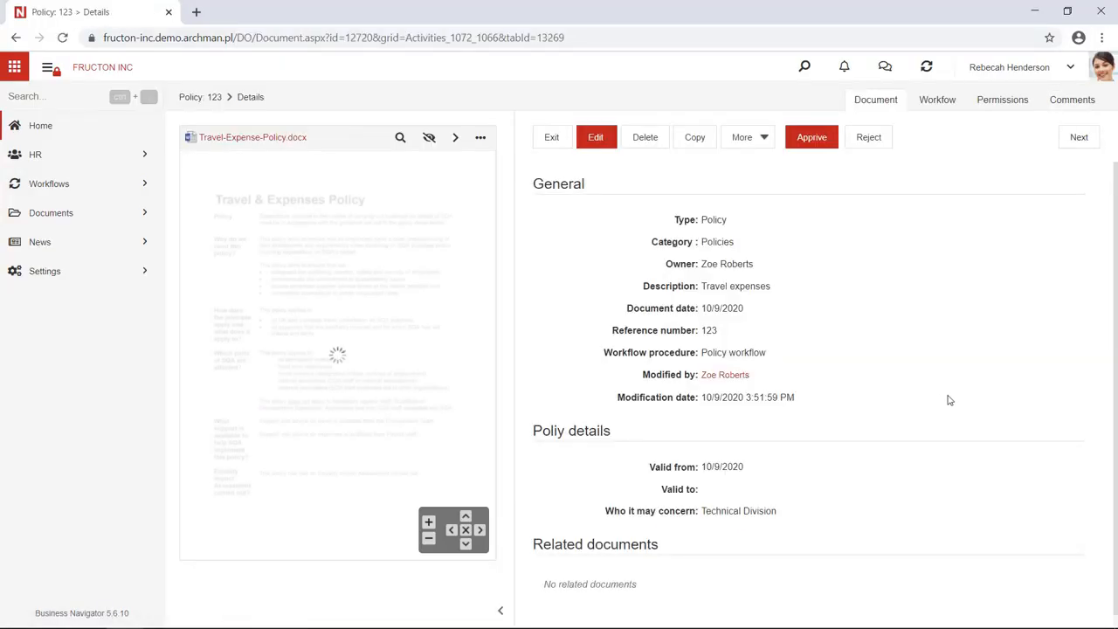
left_click(48, 68)
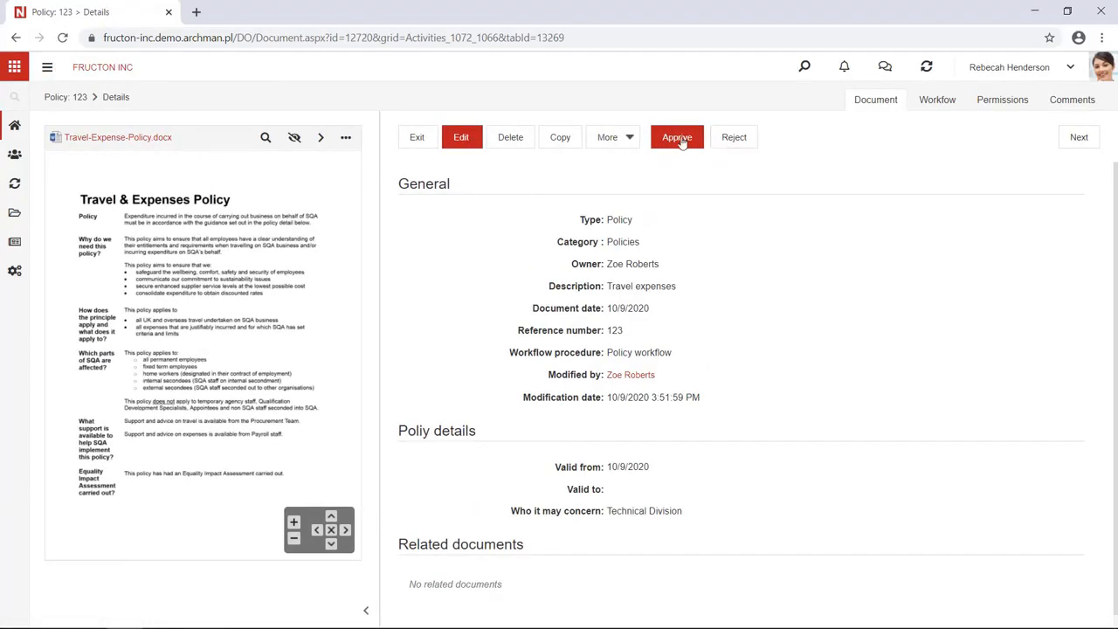
left_click(680, 138)
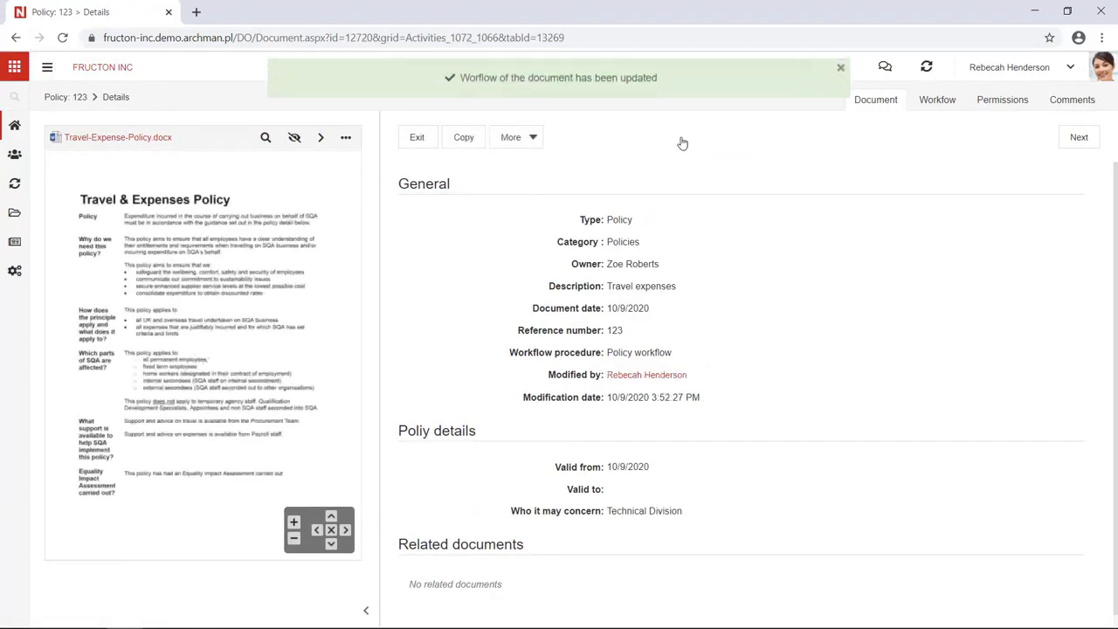
Review the workflow history of Policy document 123, including the activities still pending.
left_click(943, 105)
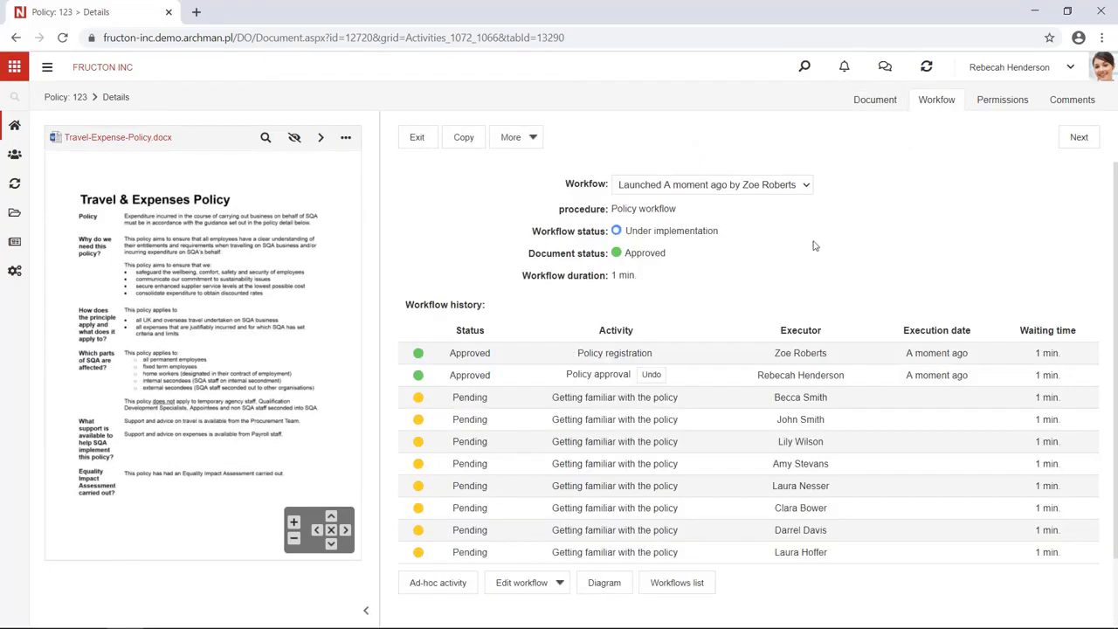
scroll(760, 288, "down", 2)
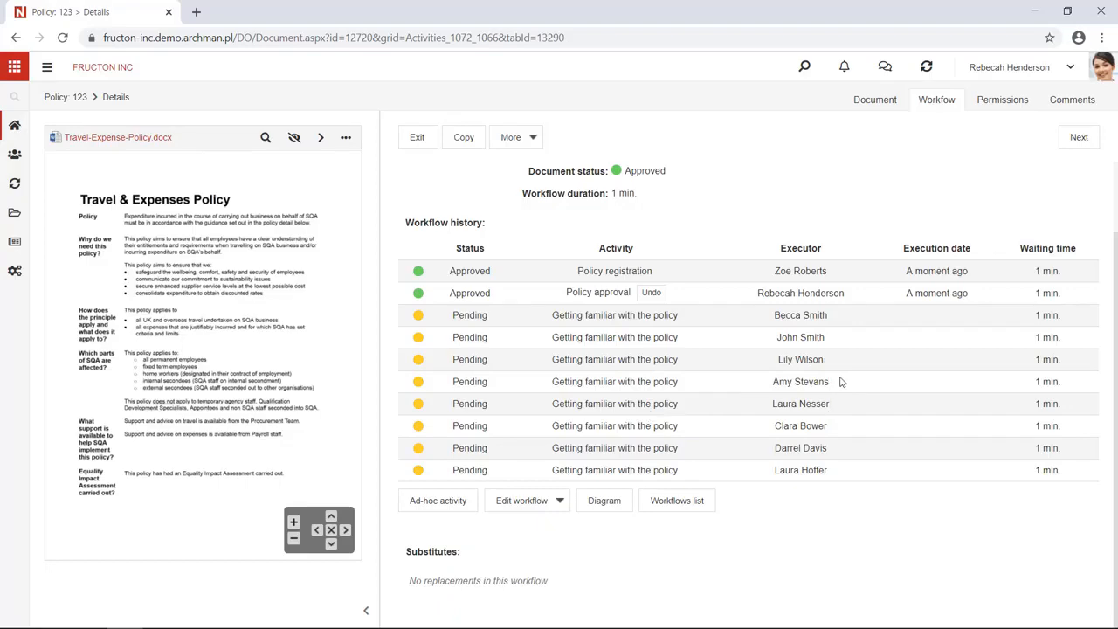
Switch to the account of an employee who has to read the policy and save its login password in the browser.
left_click(1009, 77)
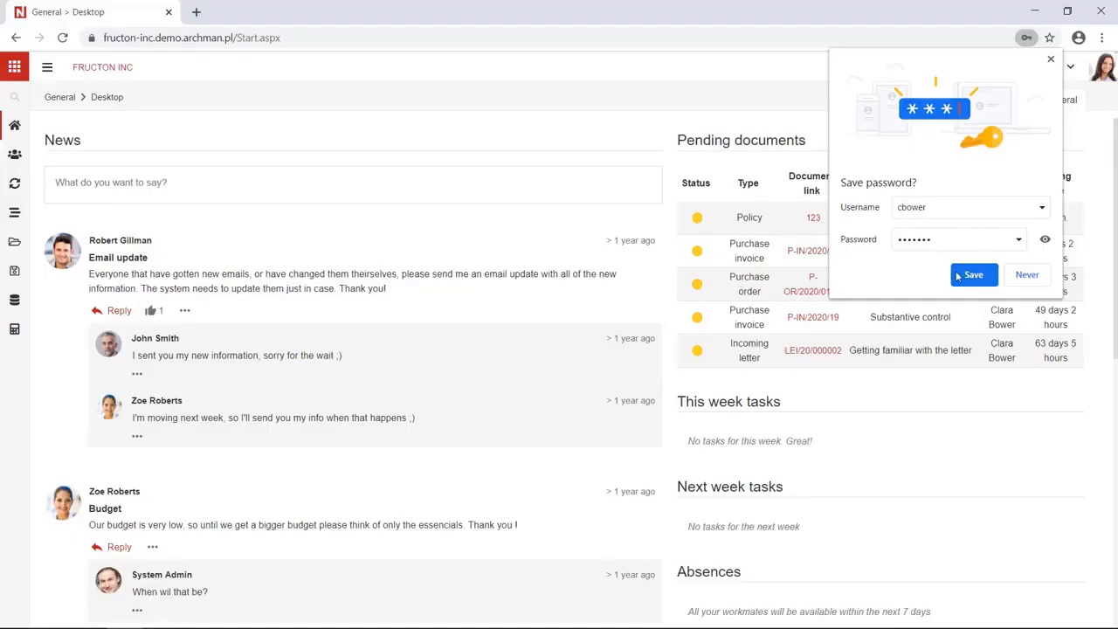
left_click(958, 276)
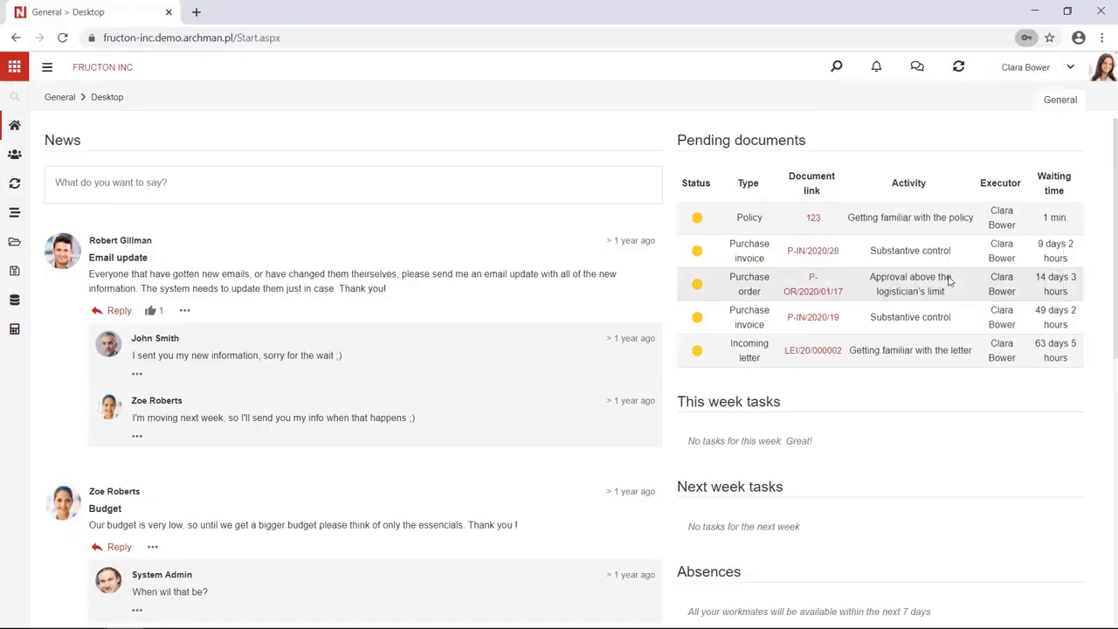
Open the pending Policy document 123, look over its attached travel expenses file and mark the document as read.
left_click(813, 219)
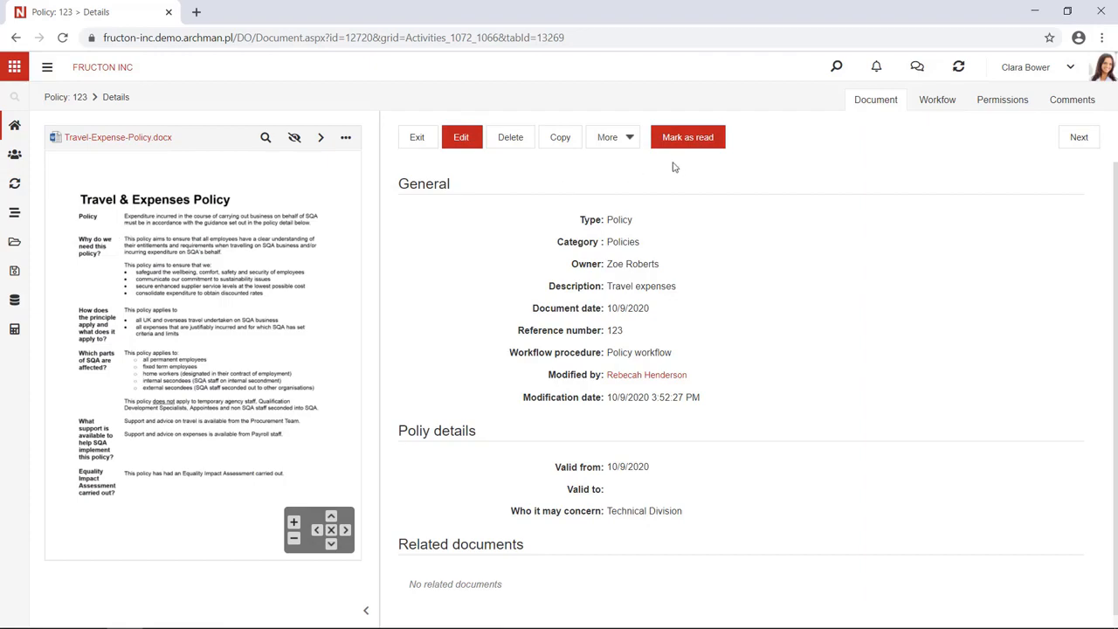
scroll(86, 278, "up", 3)
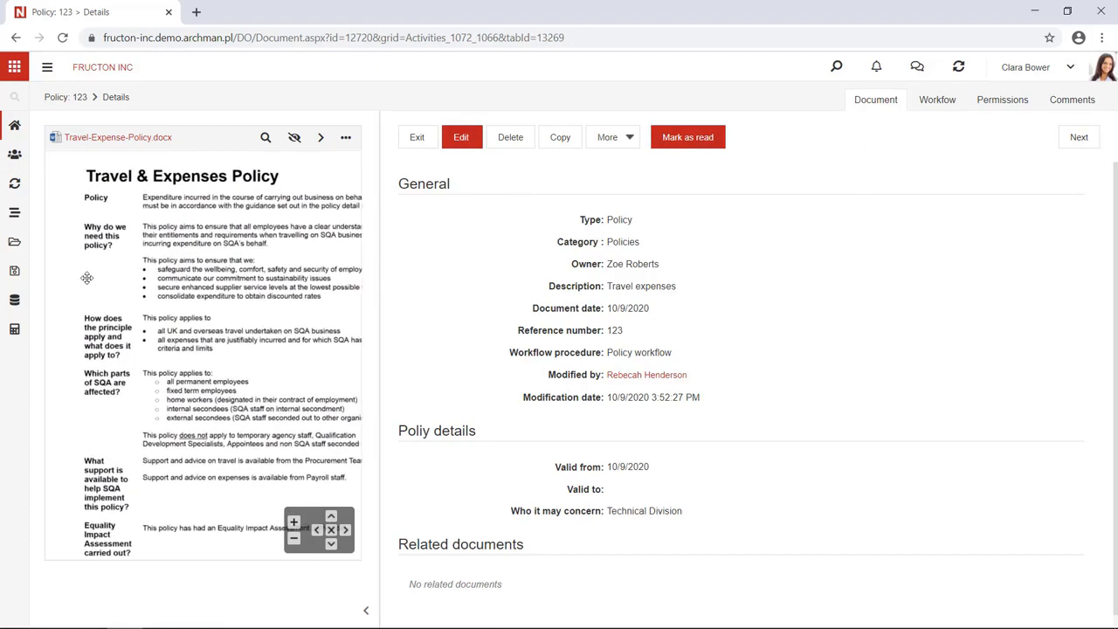
scroll(85, 277, "down", 3)
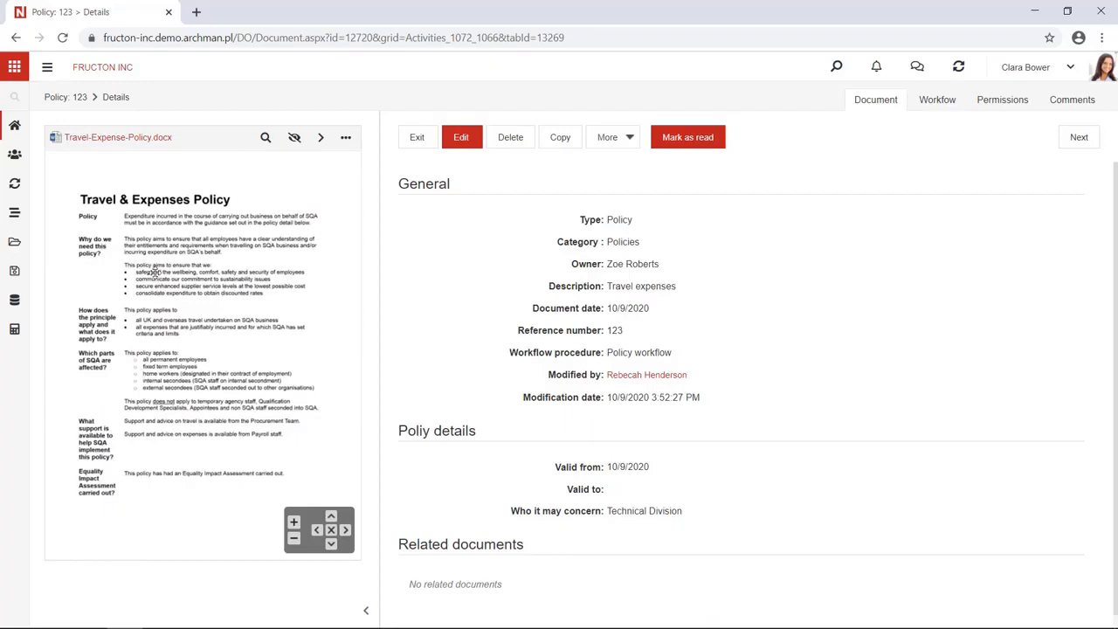
left_click(686, 140)
Check the policy's workflow history, expand the side navigation and view the list of documents available to this employee.
left_click(936, 99)
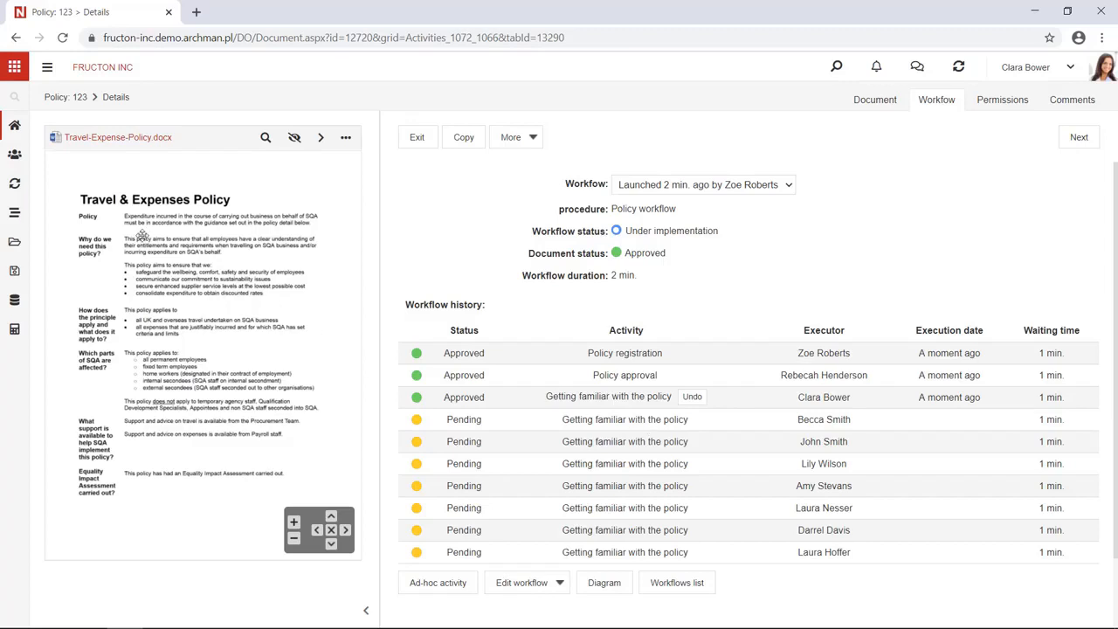
left_click(47, 69)
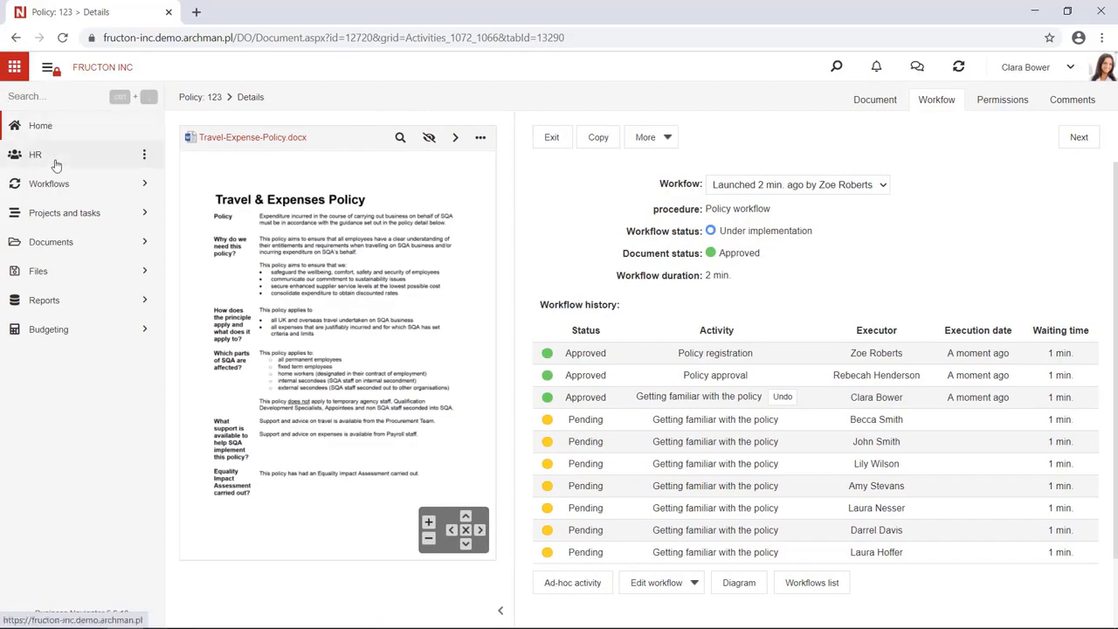
left_click(50, 242)
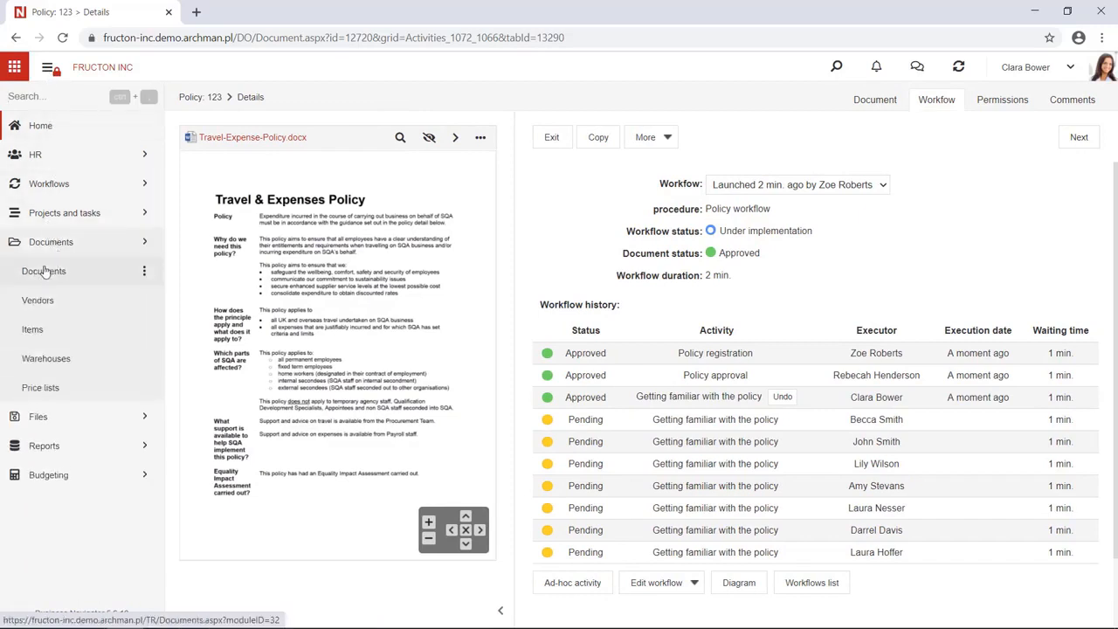
left_click(44, 271)
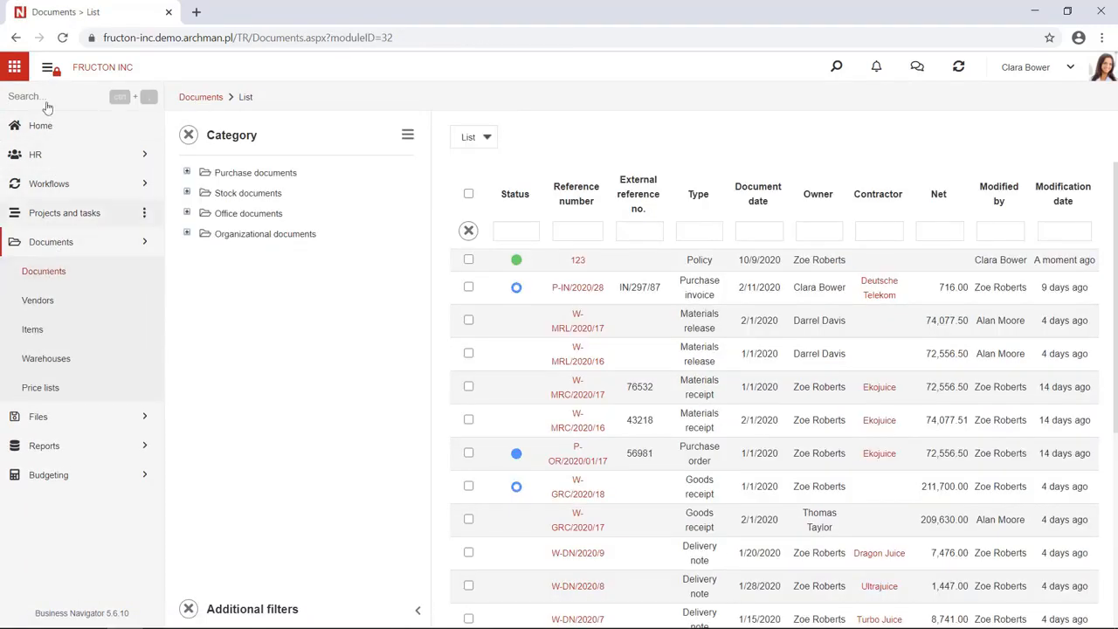
Switch back to the policy owner's account and open the Policy document type in the Management group for editing in the Documents app configuration.
left_click(1038, 74)
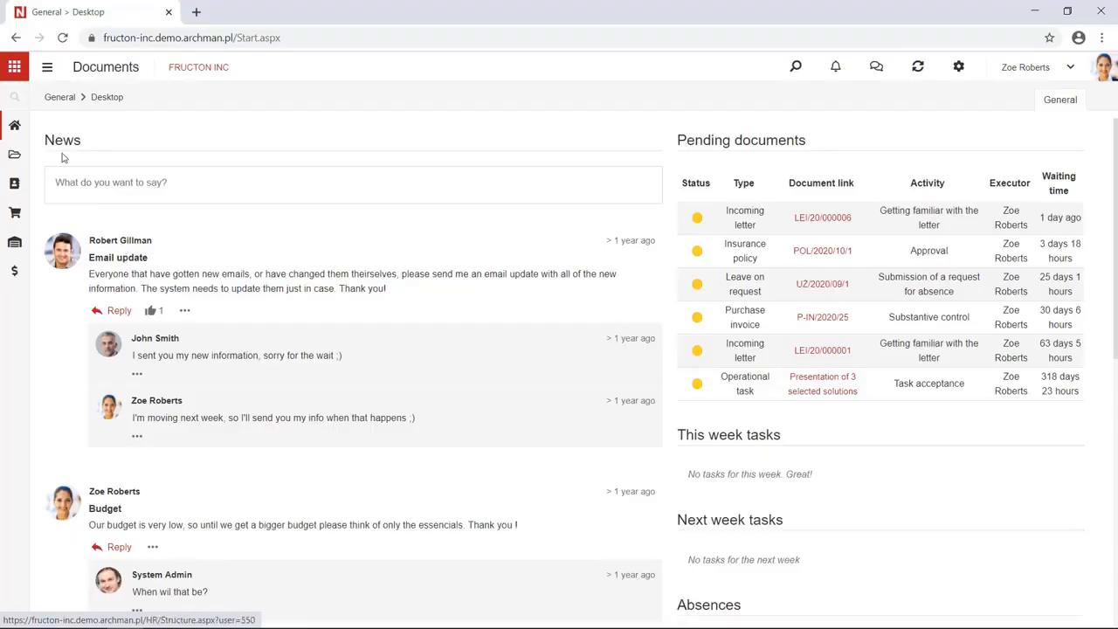
left_click(51, 70)
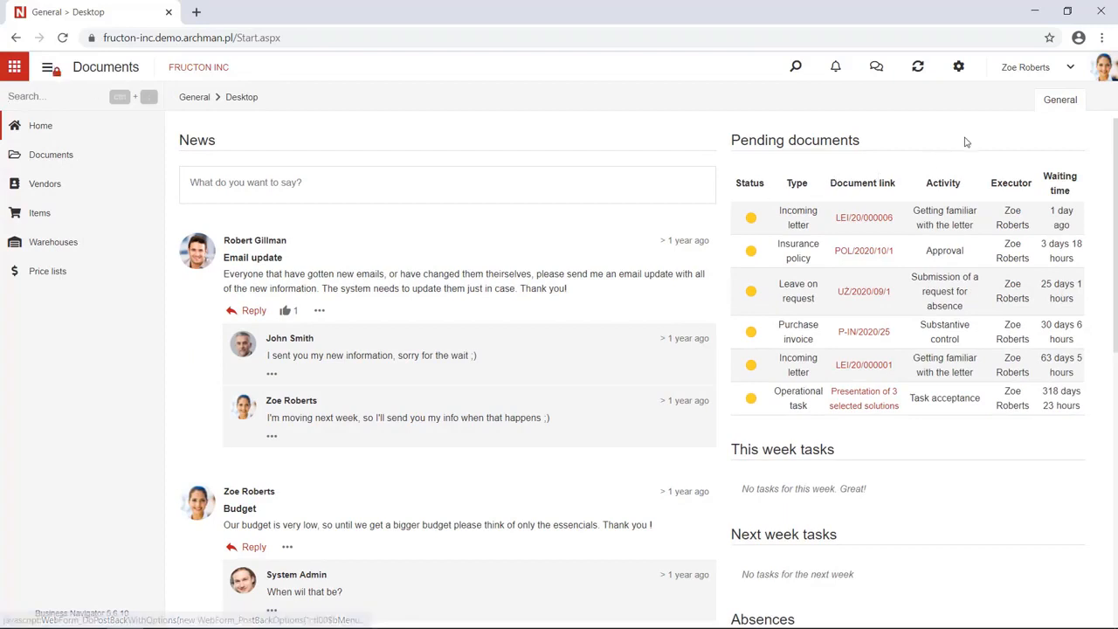
left_click(958, 69)
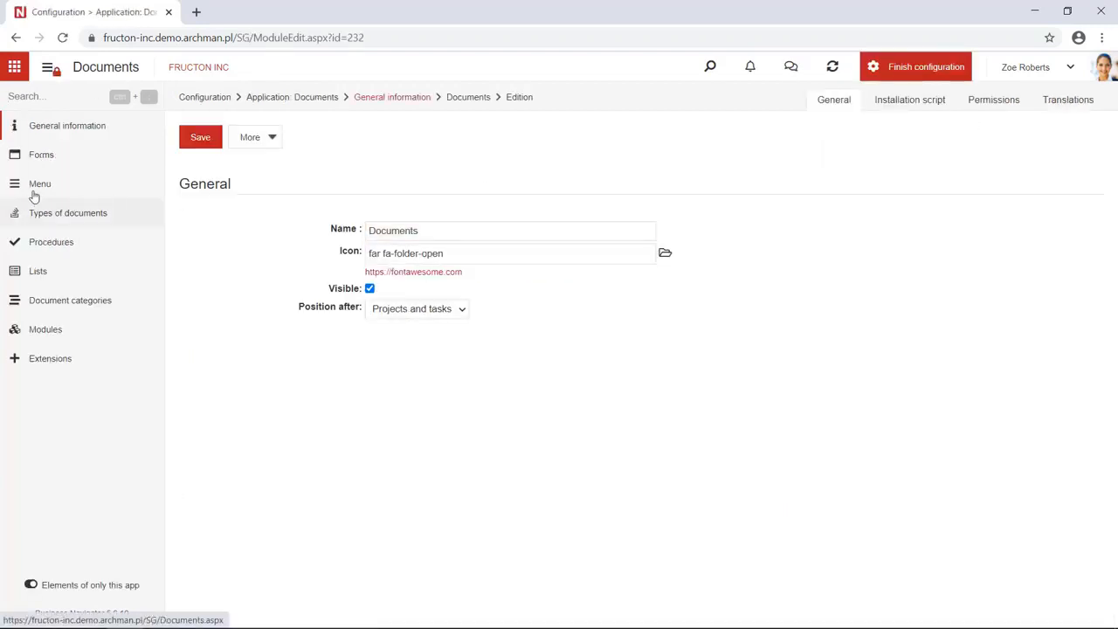
left_click(54, 215)
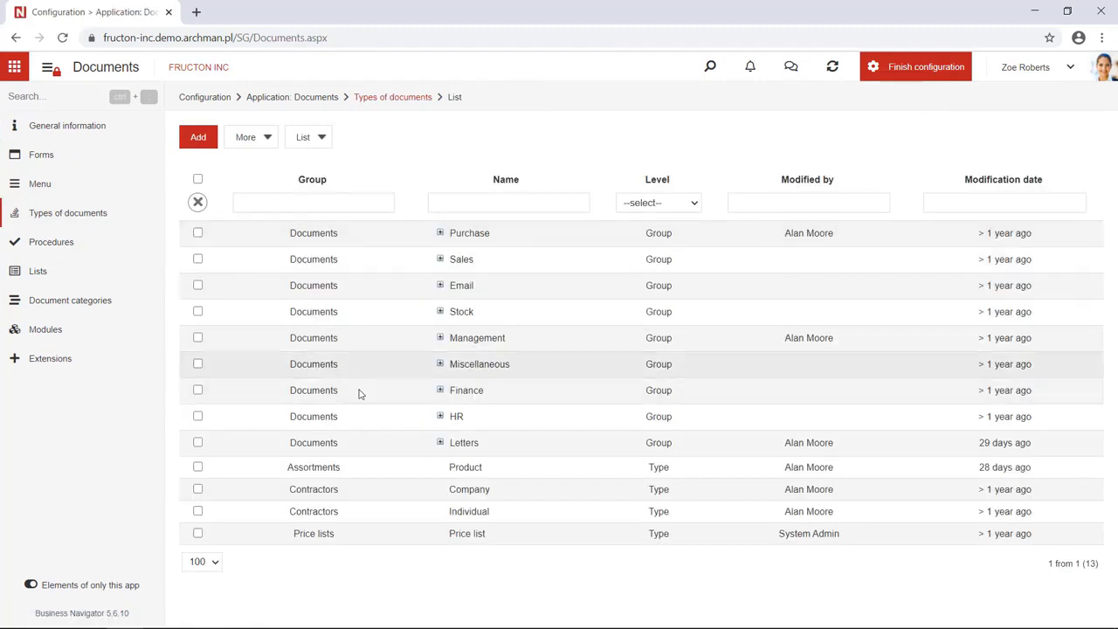
left_click(440, 338)
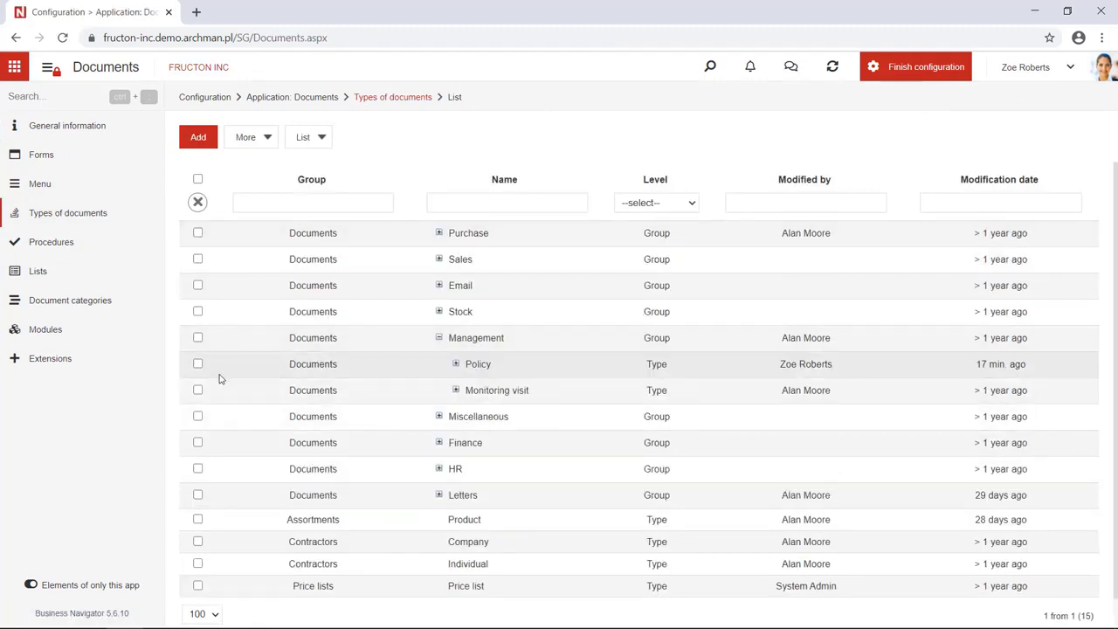
left_click(198, 364)
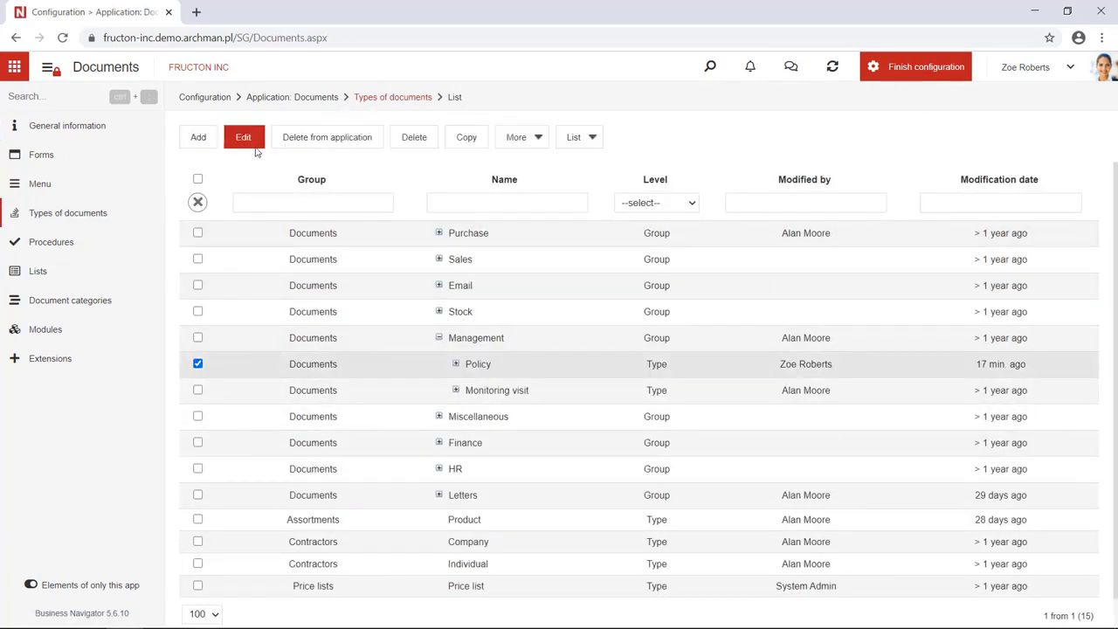
left_click(254, 147)
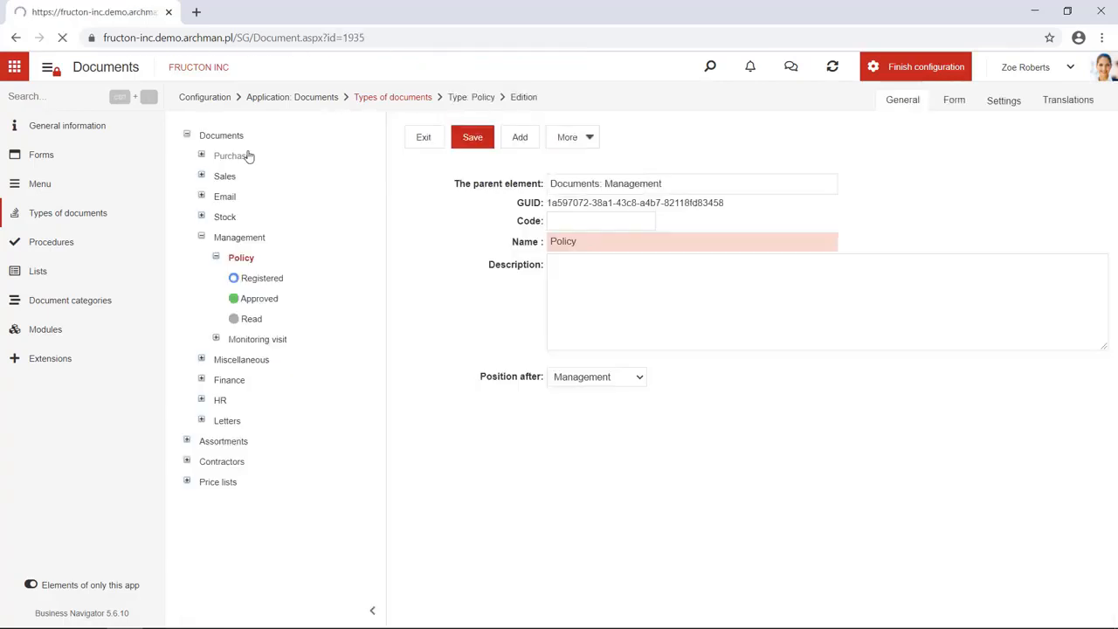
In the Policy type's settings, enable giving own numbers according to the scheme and set the document symbol to PLC.
left_click(989, 102)
scroll(617, 475, "down", 9)
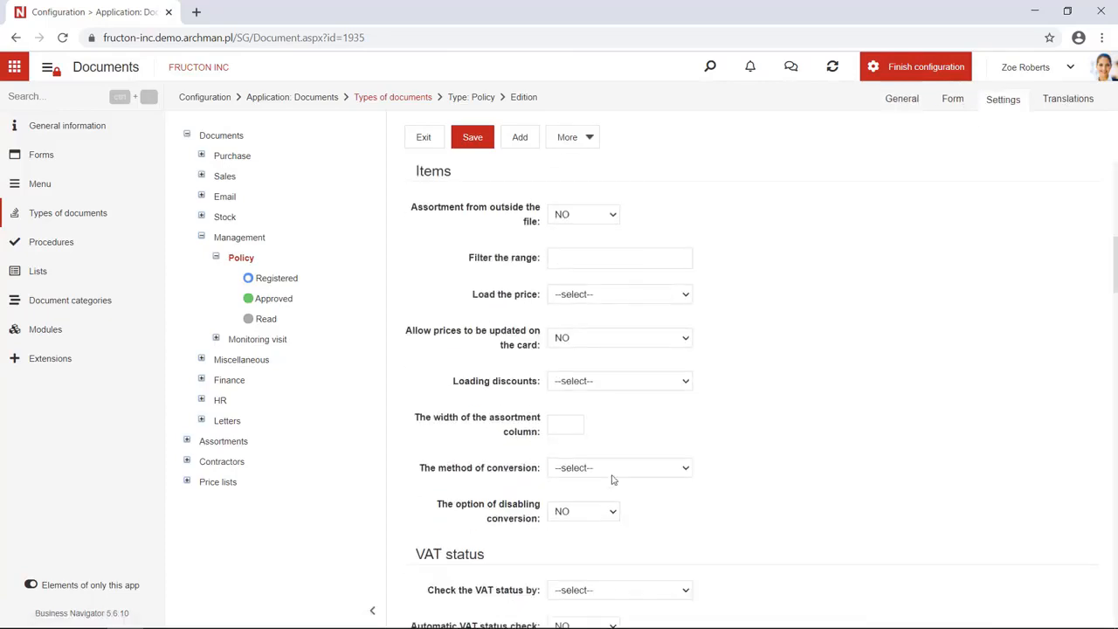
scroll(612, 485, "down", 3)
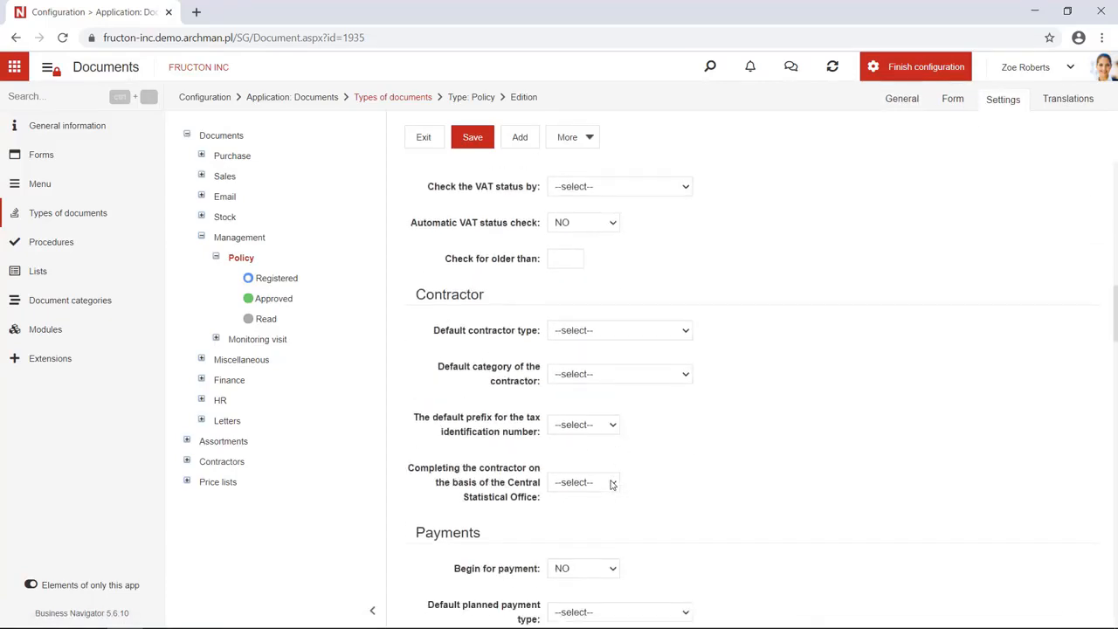
scroll(612, 484, "down", 5)
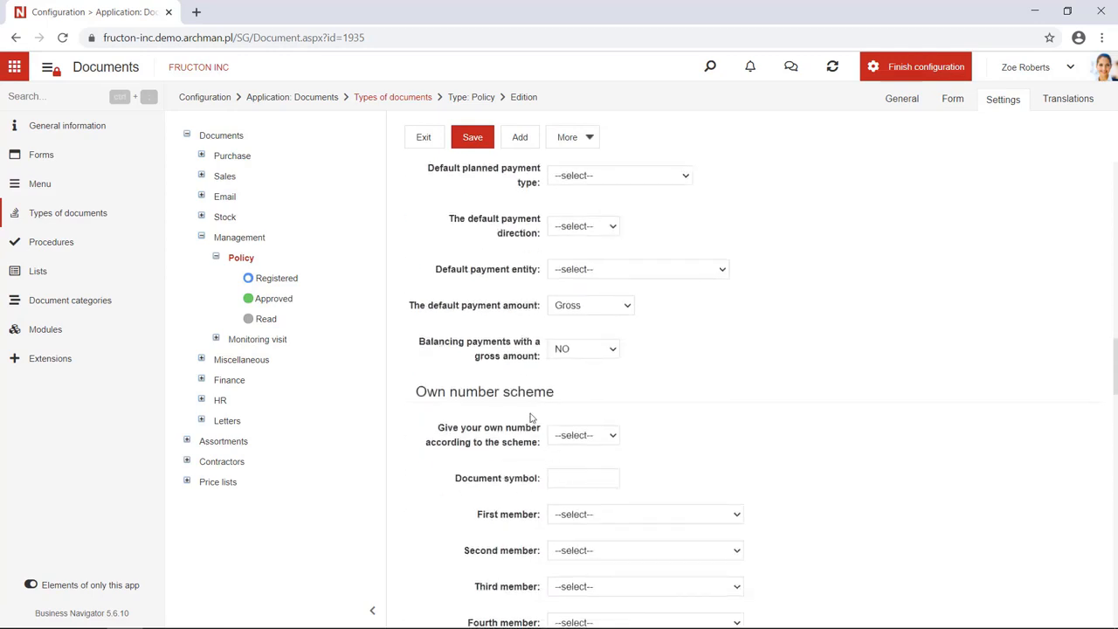
left_click(578, 437)
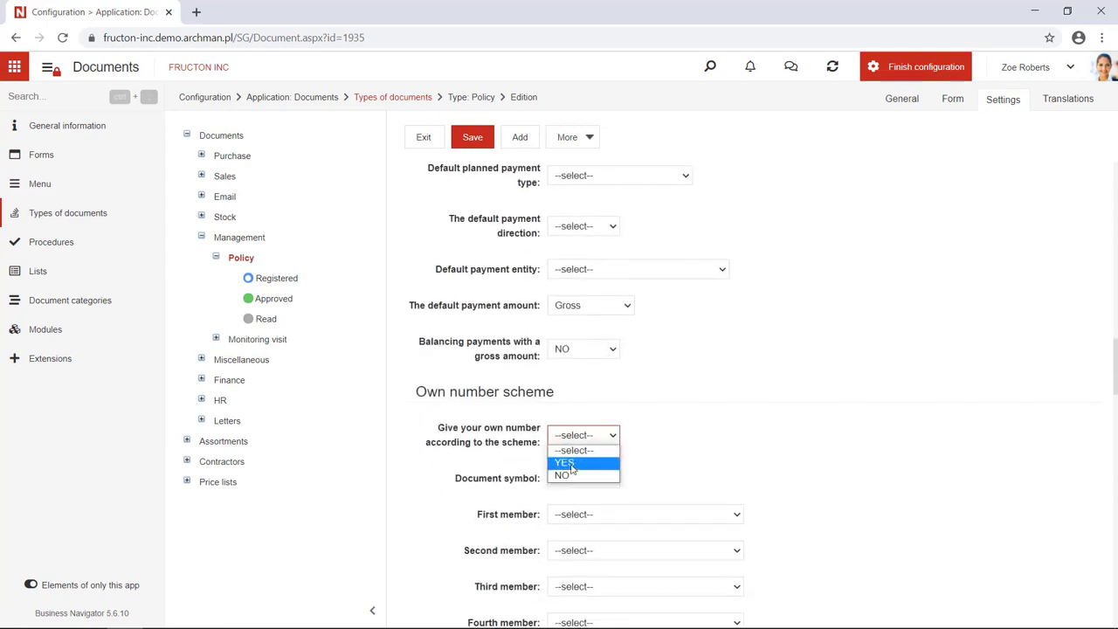
left_click(570, 463)
scroll(587, 471, "down", 2)
left_click(583, 334)
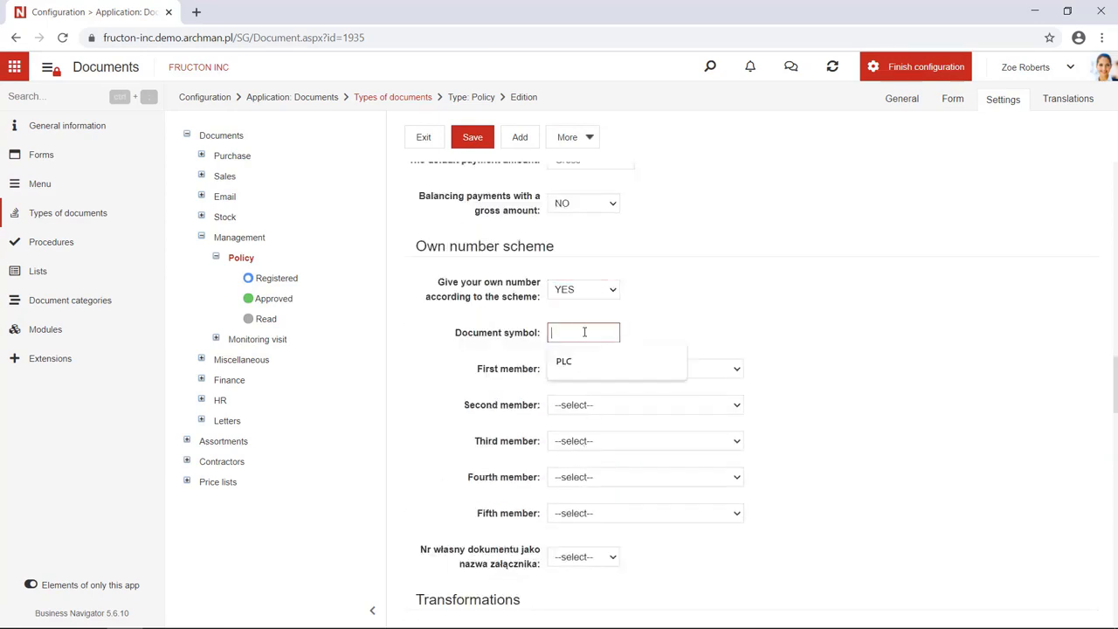
type("PLC")
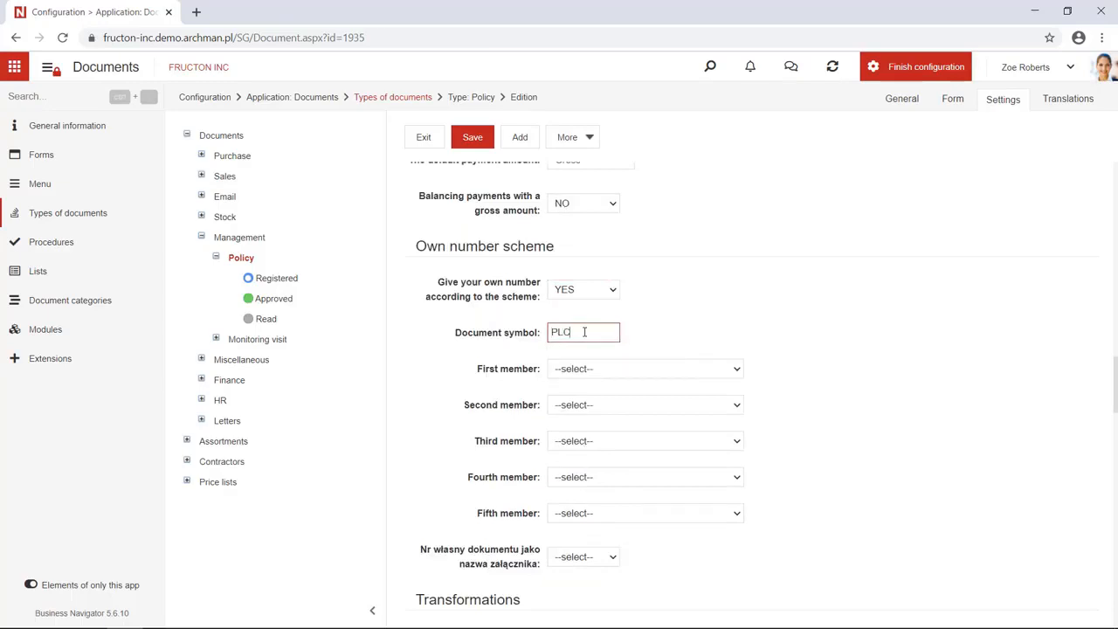
Build the number scheme from Document symbol, Calendar year (yyyy) - date of document and Number without zeros as first, second and third members.
left_click(590, 369)
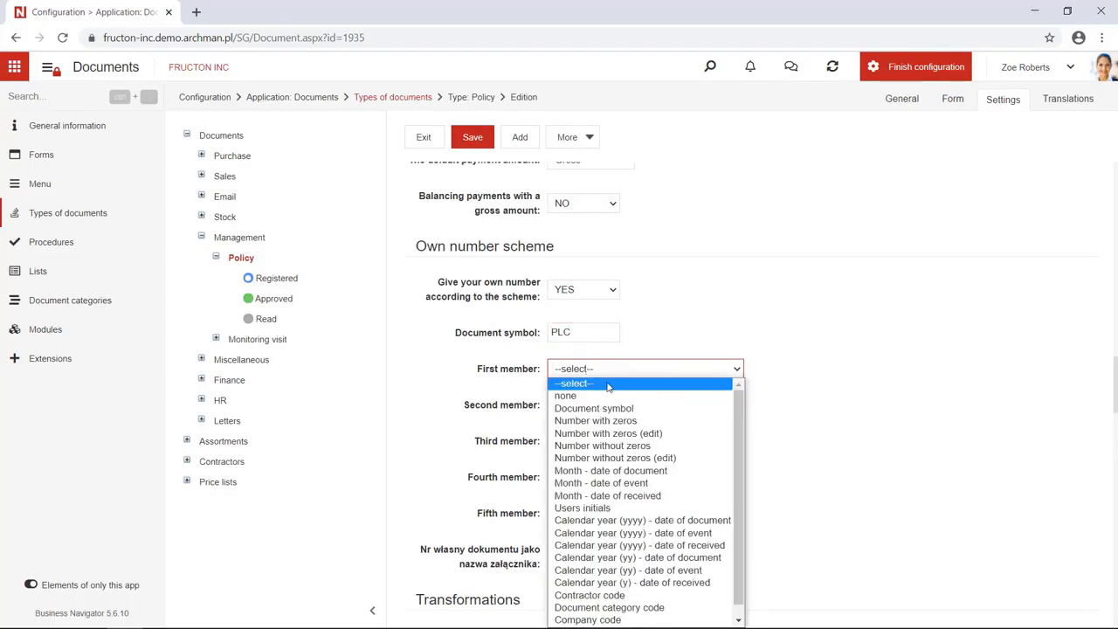
left_click(596, 407)
left_click(615, 407)
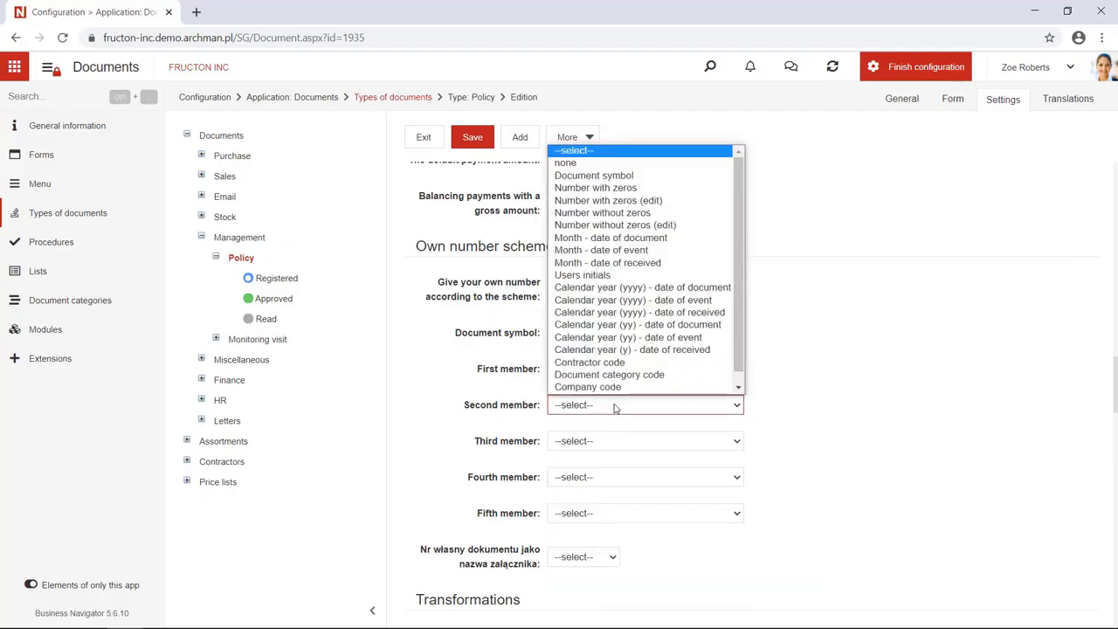
left_click(668, 288)
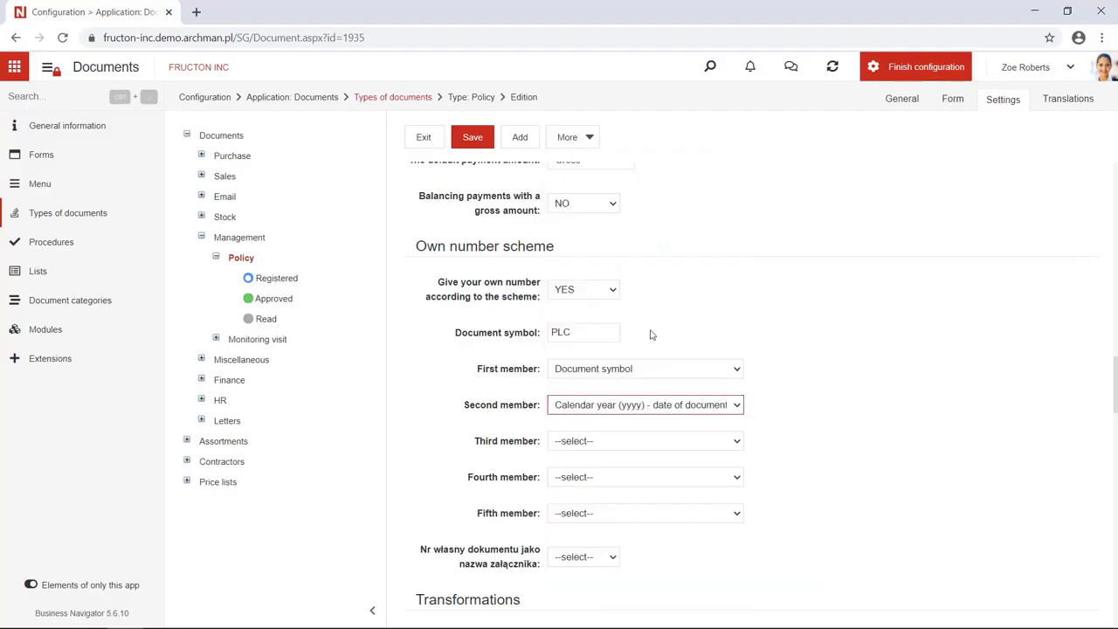
left_click(611, 447)
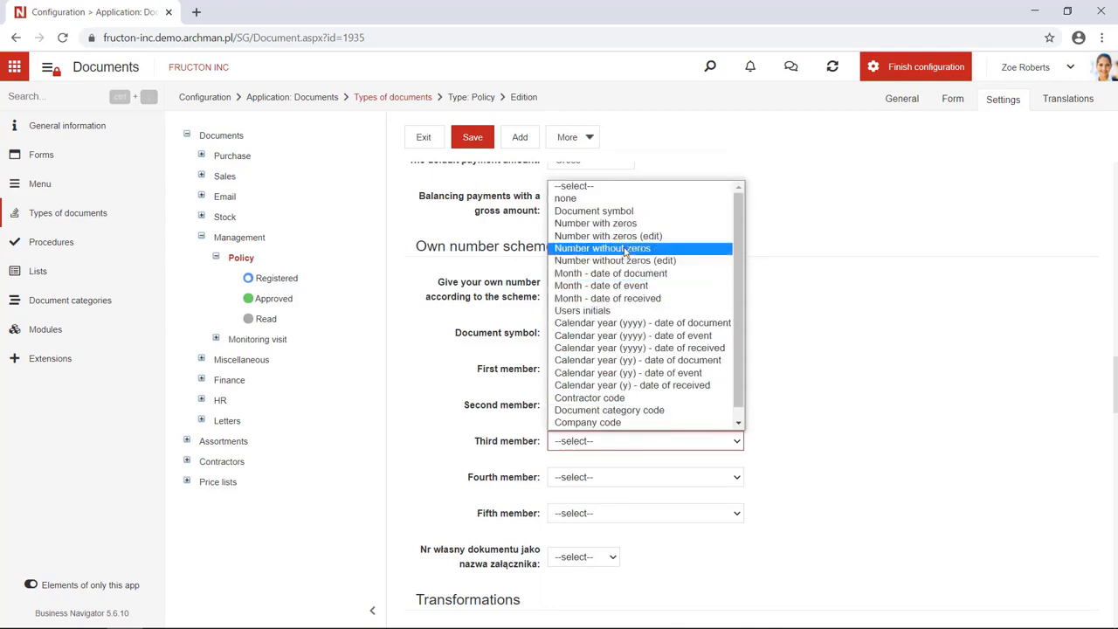
left_click(627, 249)
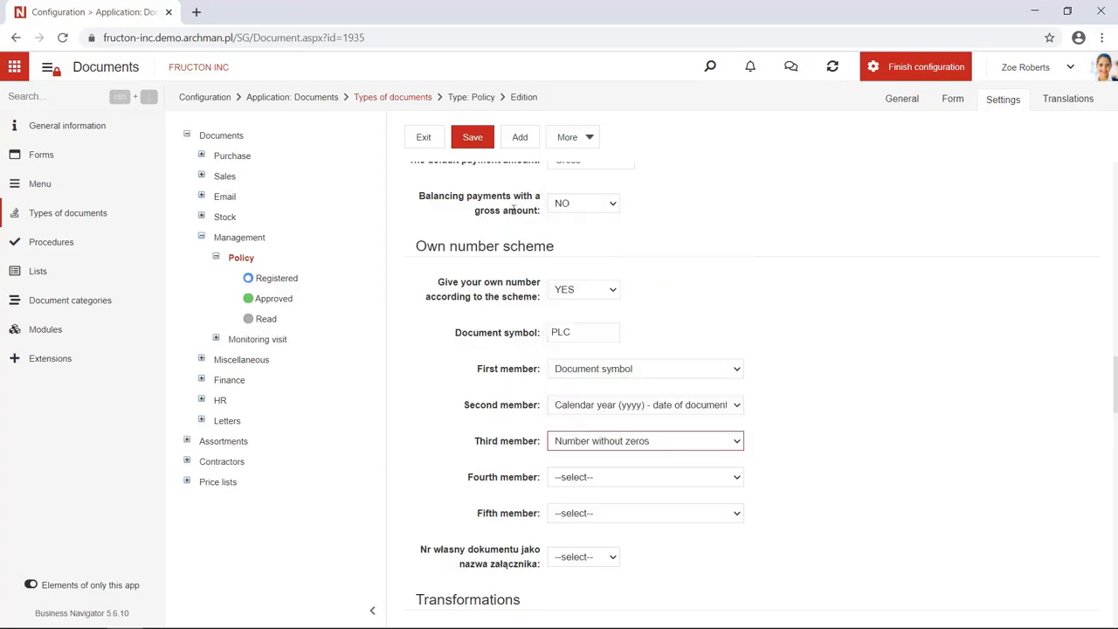
Save the Policy type, accept updating all workflow procedures, and finish the configuration.
left_click(474, 144)
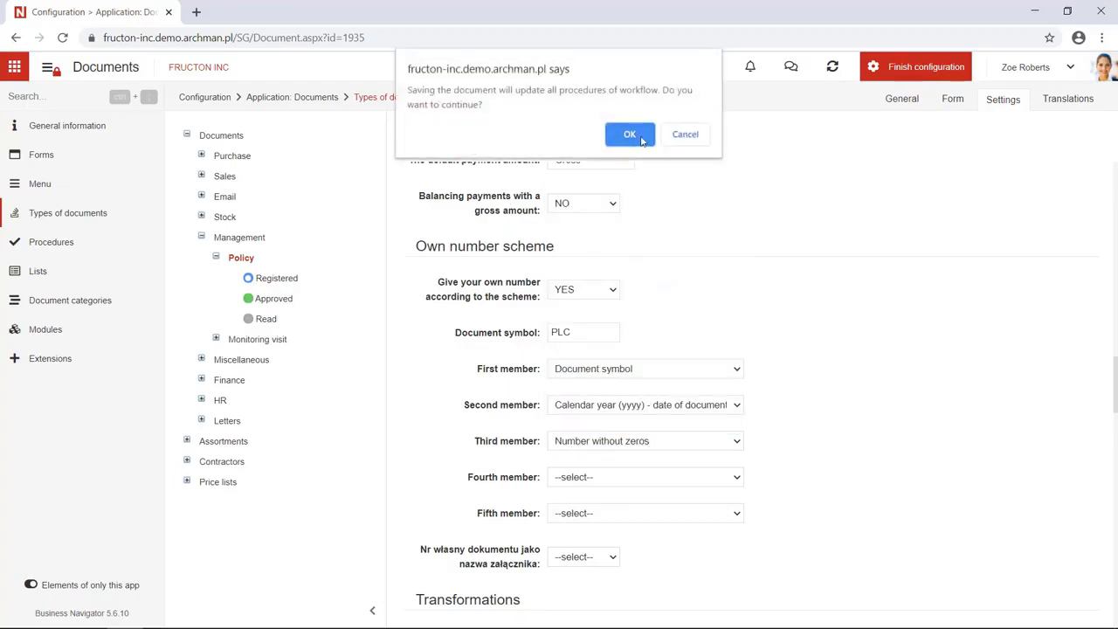
left_click(641, 140)
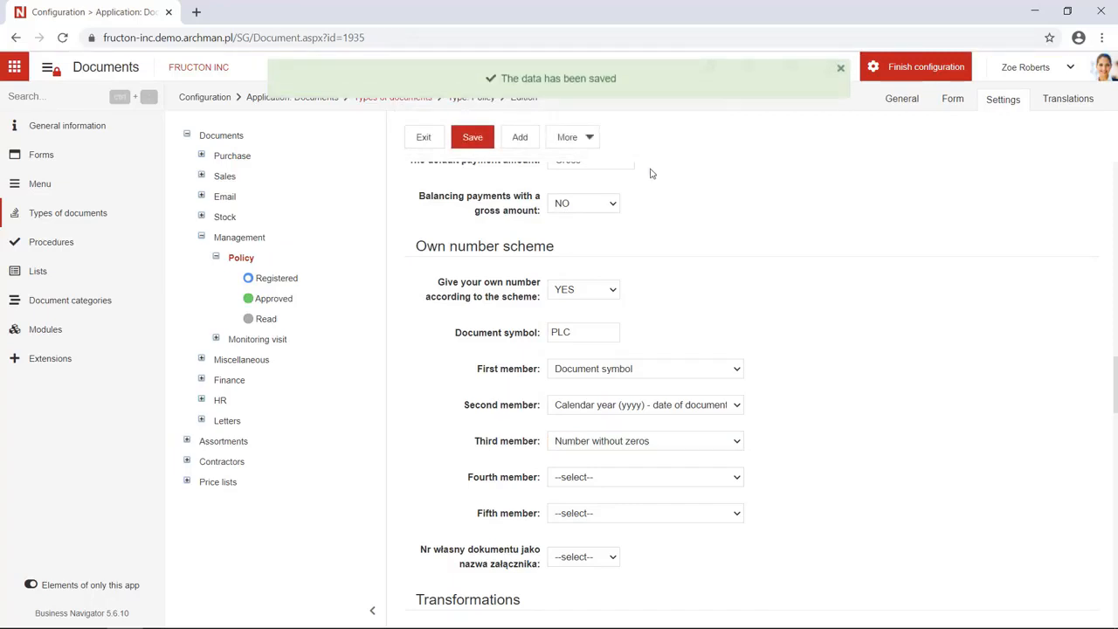
left_click(908, 80)
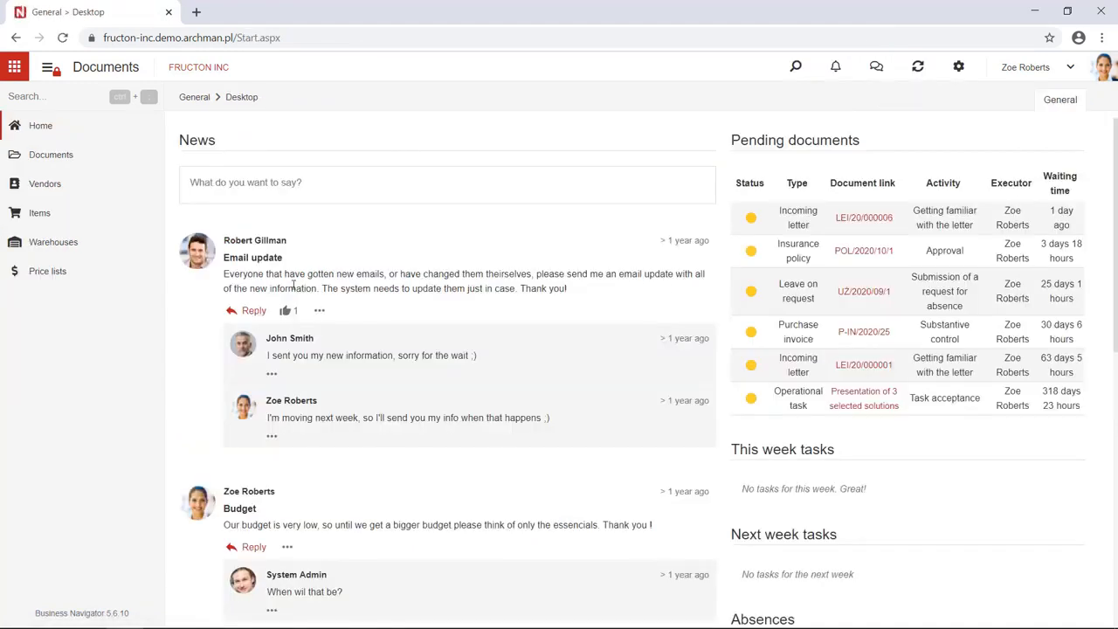
Start adding a new document in the Policies category under Organizational documents.
left_click(50, 159)
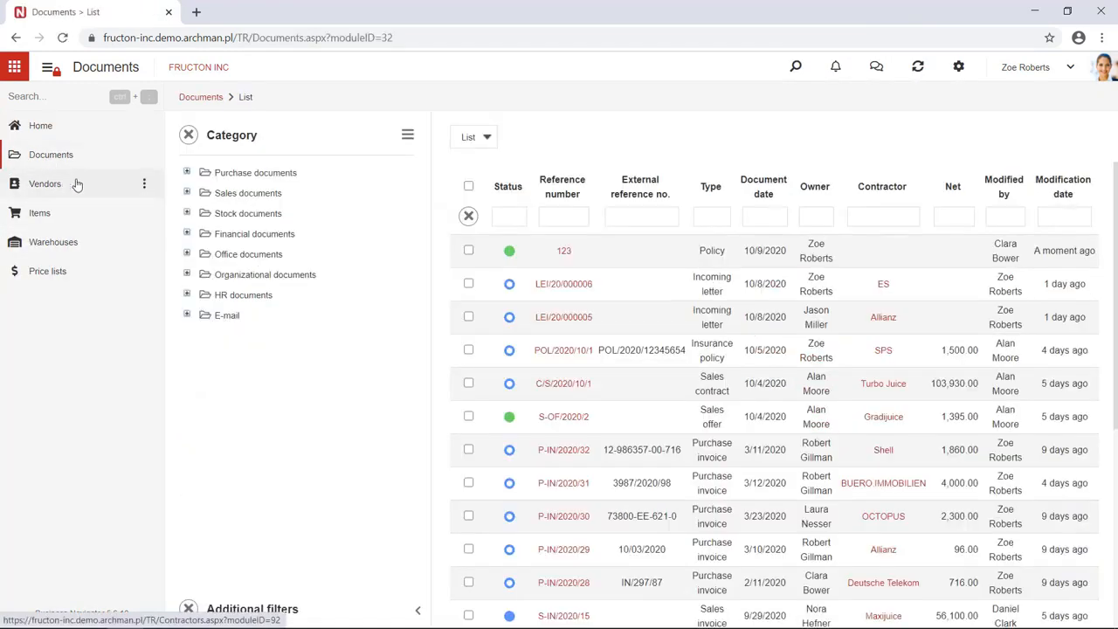
left_click(189, 275)
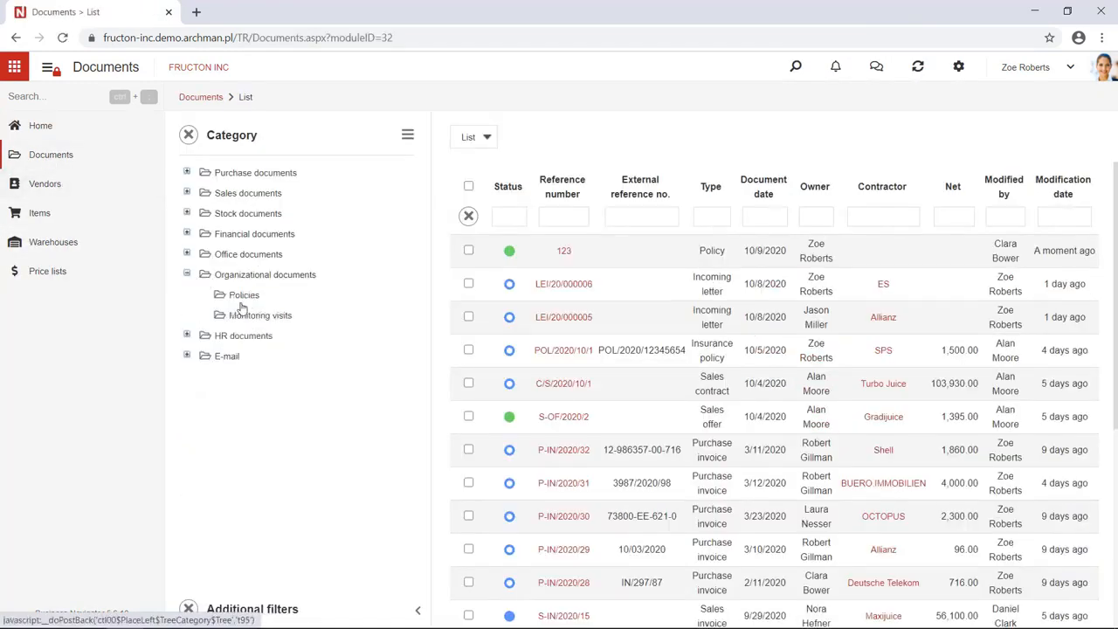
left_click(244, 296)
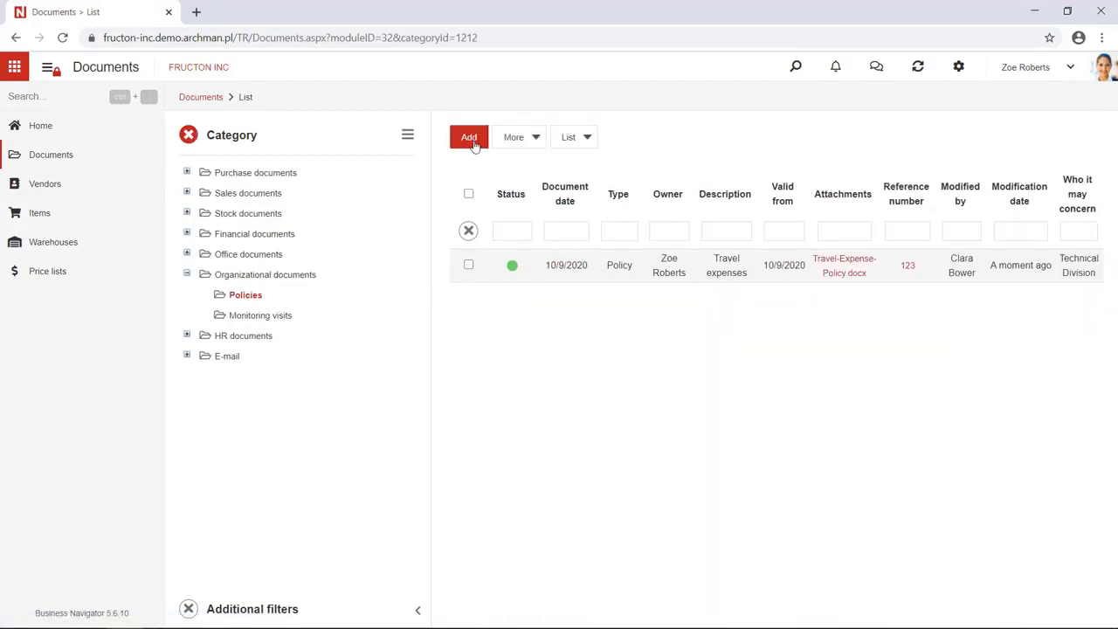
left_click(474, 145)
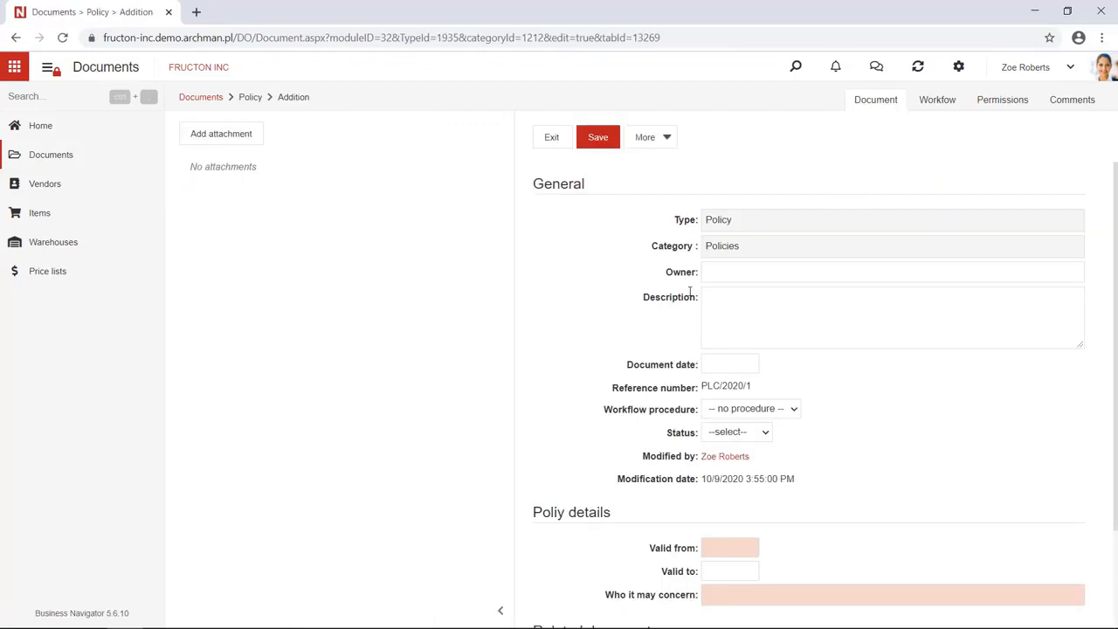
Inspect the new policy's reference number, collapsing the side navigation and narrowing the attachments pane to widen the form.
left_click_drag(756, 390, 698, 388)
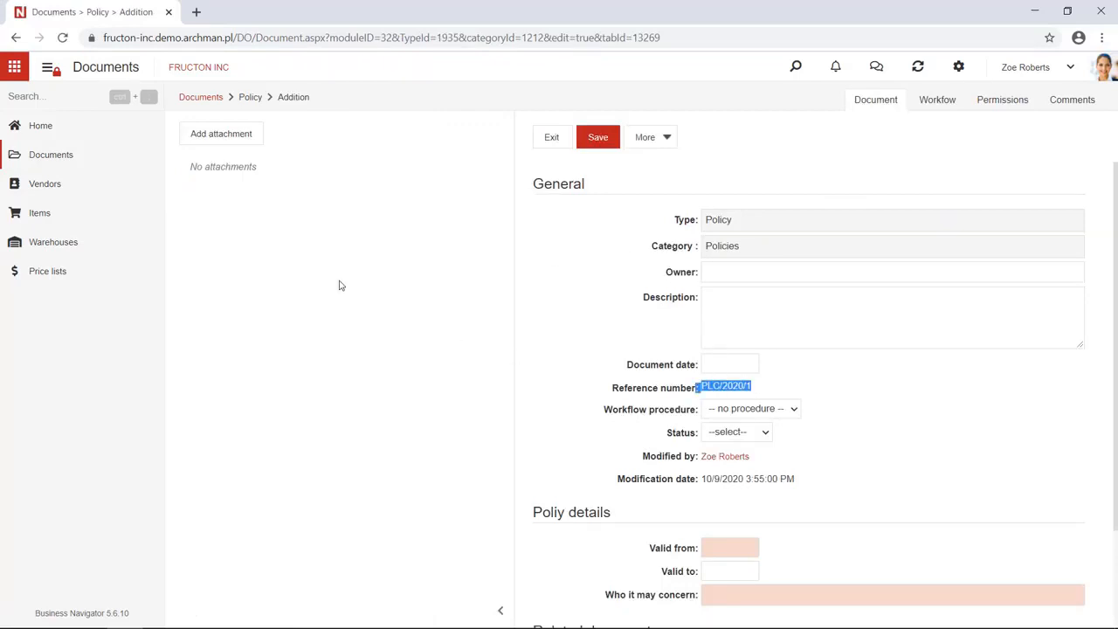
left_click(46, 69)
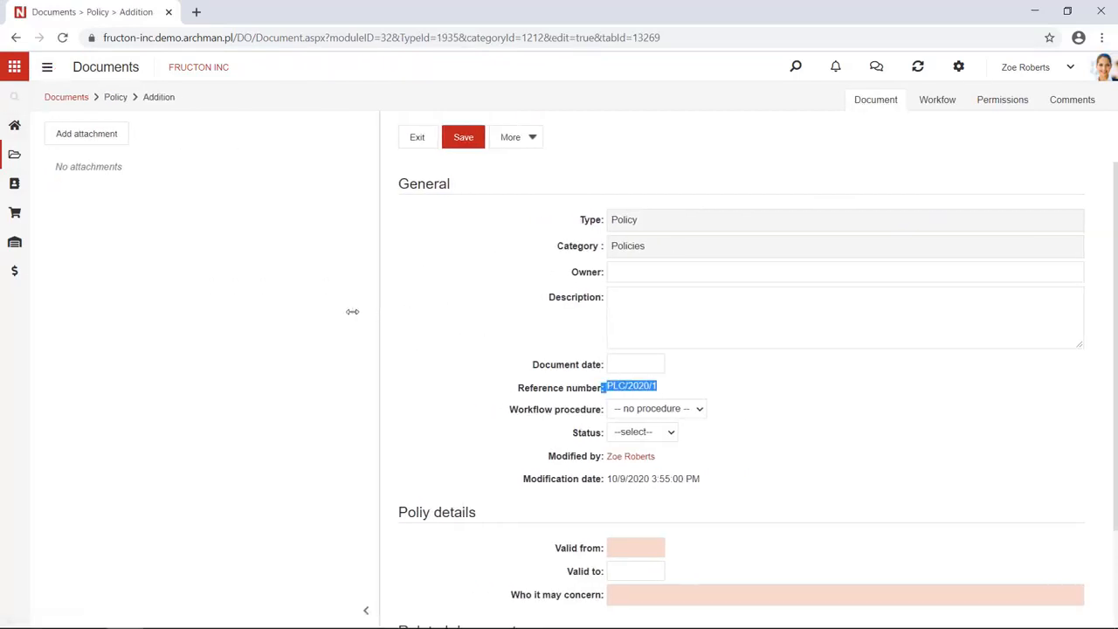
left_click_drag(352, 312, 294, 332)
left_click(769, 255)
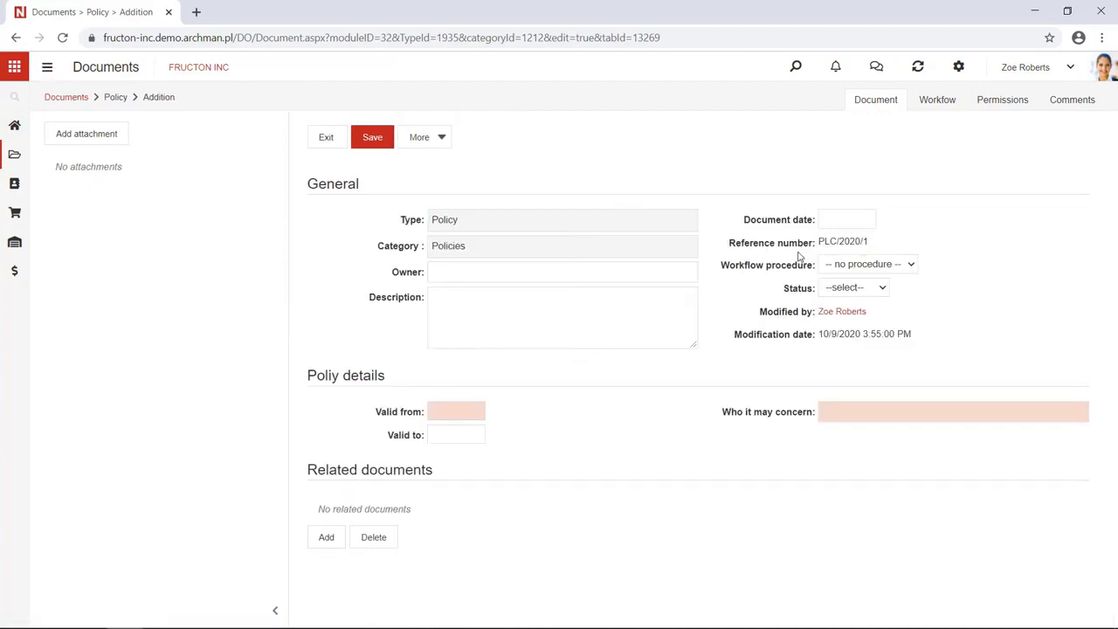